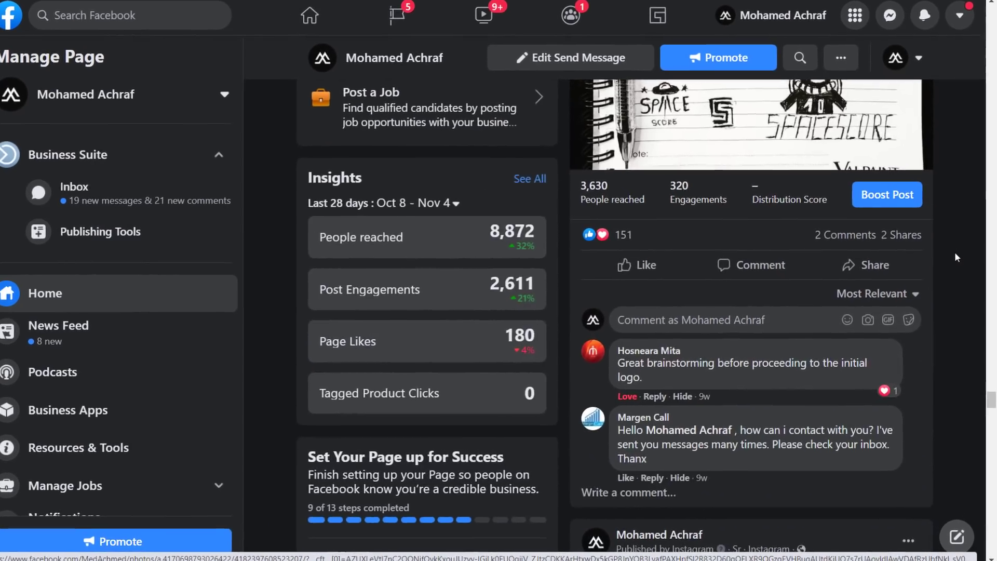
- Look through the daily sketching posts on the Facebook page
scroll(955, 257, down, 5)
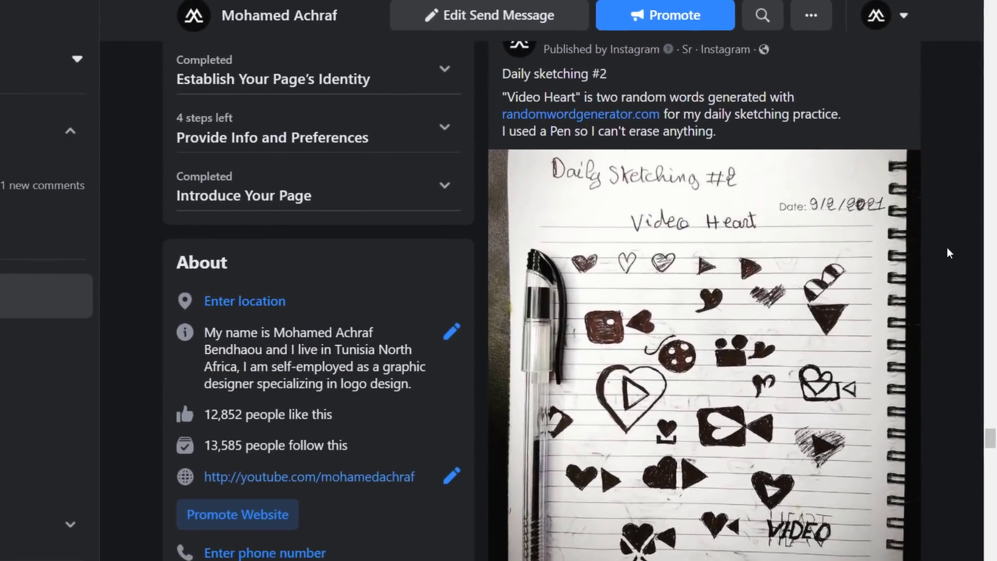
scroll(945, 247, down, 5)
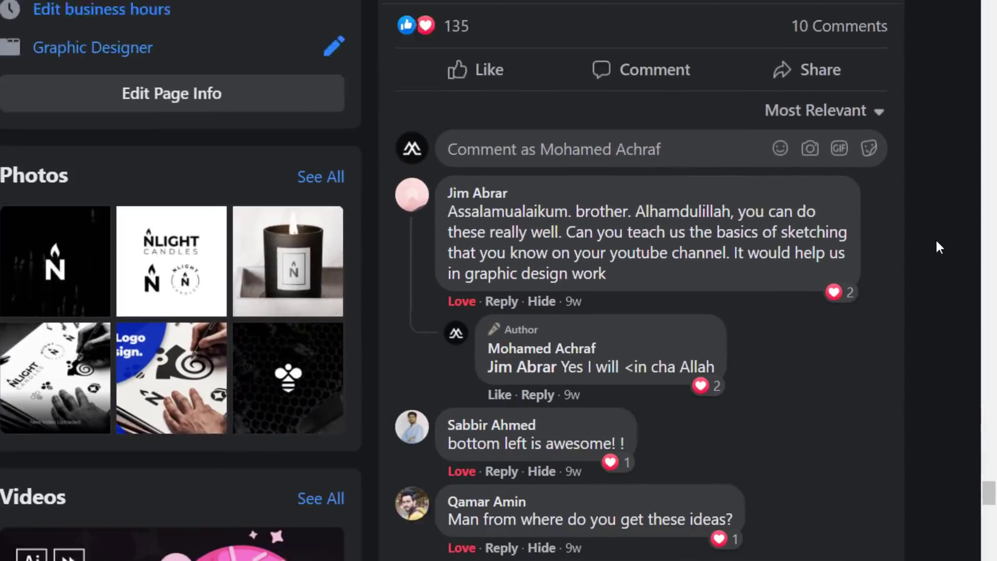
scroll(933, 237, up, 5)
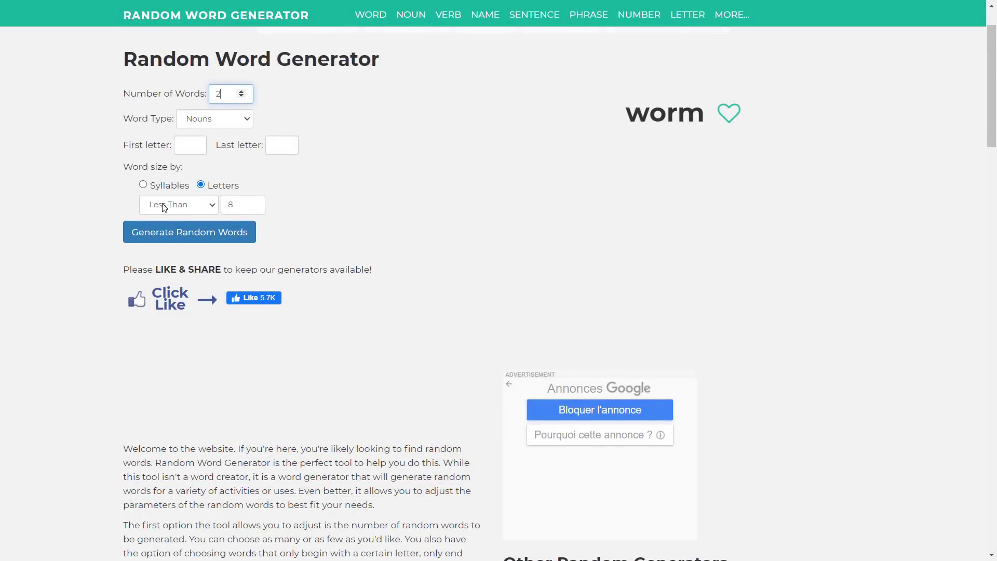
- Set the word size to less than 6 letters and generate two random nouns
click(254, 207)
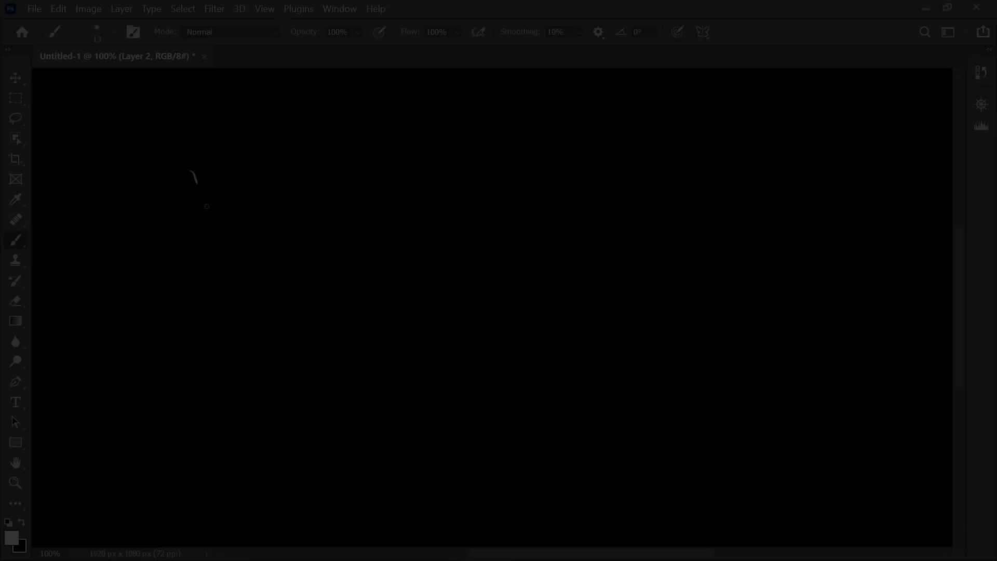
- Switch to Photoshop and handwrite the headings WAR and ASK with related words such as Weapon, Armor, Grenade and Question beneath them
drag(207, 206, 259, 163)
drag(224, 174, 272, 173)
drag(298, 166, 315, 216)
drag(279, 202, 308, 196)
drag(348, 174, 351, 214)
drag(343, 175, 348, 194)
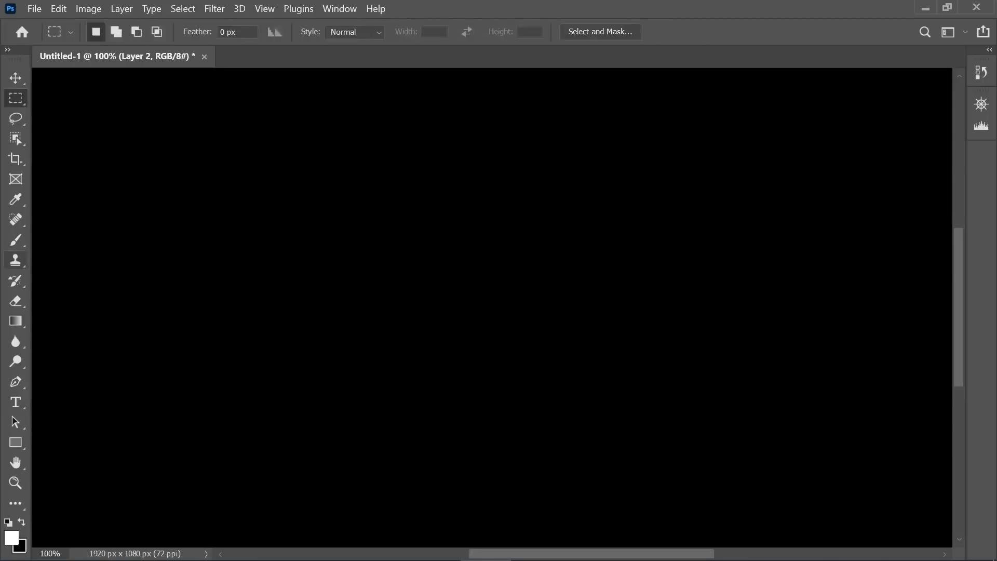
- Sketch a tank track with three filled wheels, erasing its far end and redrawing it shorter and rounder
drag(223, 224, 230, 225)
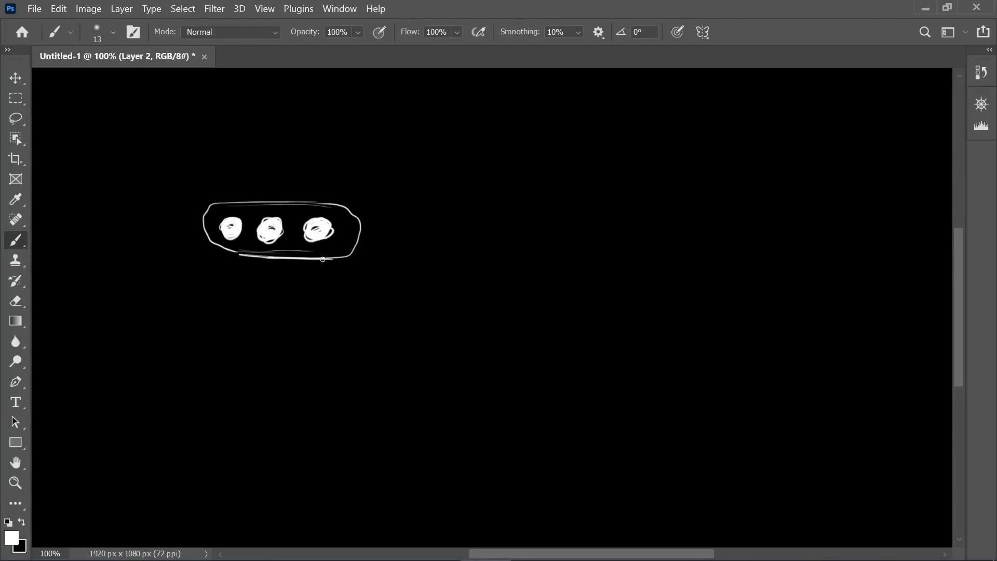
key(e)
drag(355, 214, 338, 258)
key(b)
drag(333, 206, 344, 228)
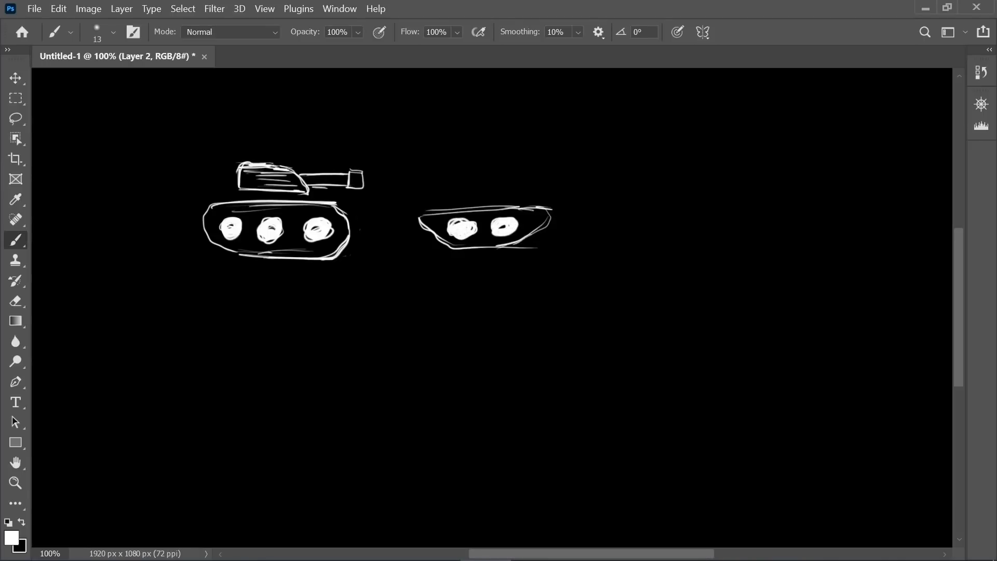
- Erase the pointed ends of the second tank's two-wheel track and redraw them shorter and rounded
key(e)
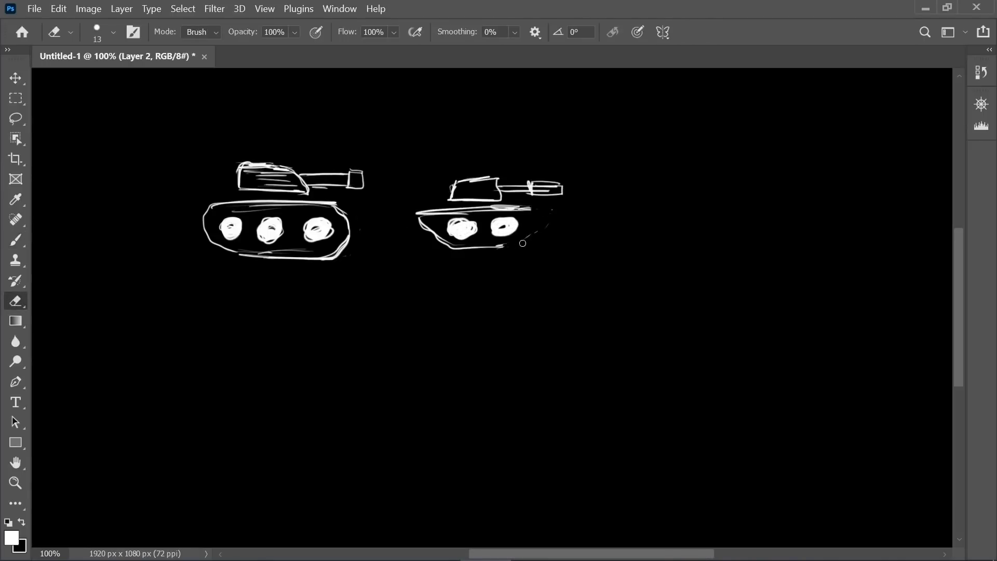
drag(442, 246, 448, 244)
key(b)
drag(520, 209, 530, 229)
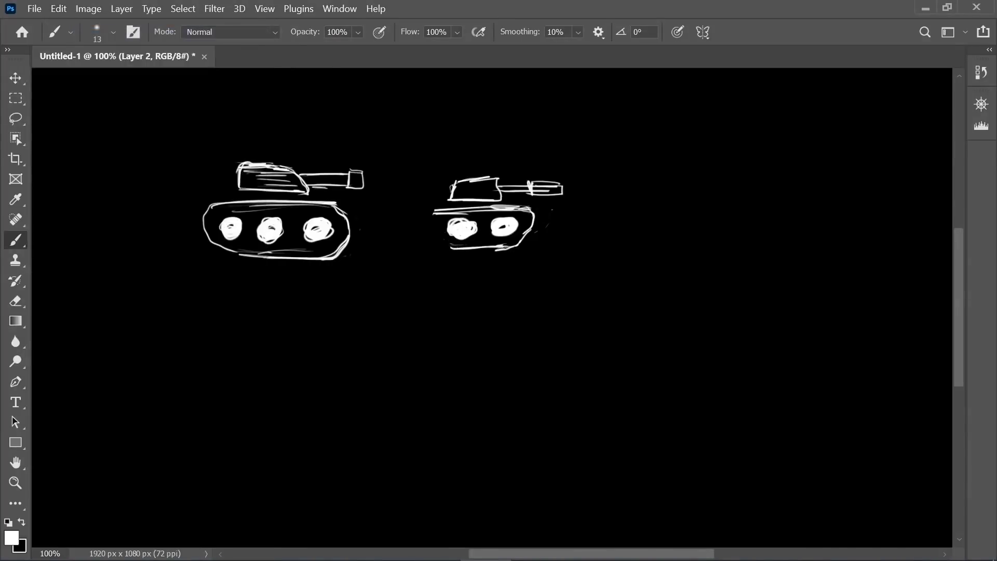
key(b)
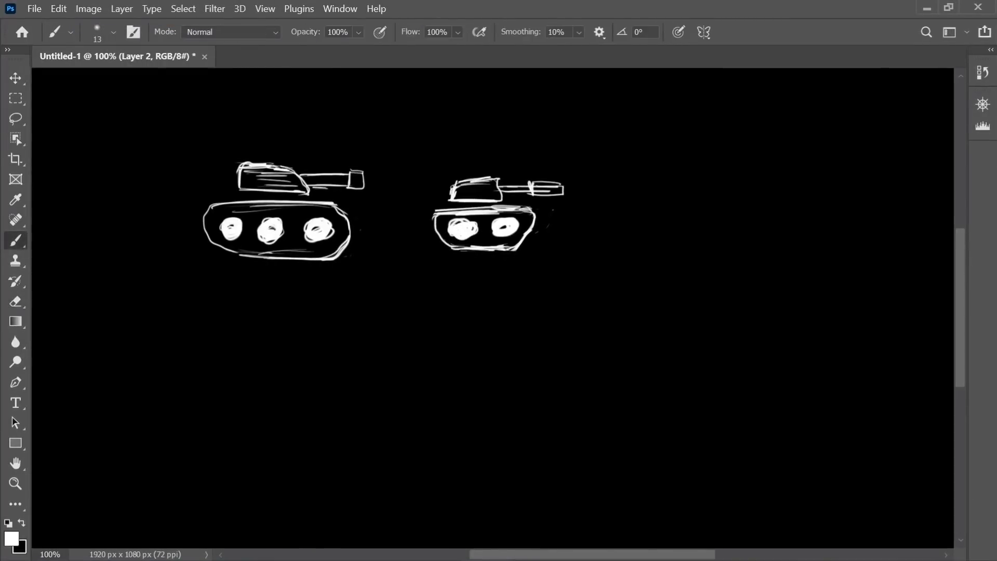
- Sketch a shield with a peaked top and pointed base below the two tanks, thickening its outline
drag(377, 333, 345, 351)
mouse_move(348, 349)
mouse_down()
mouse_move(349, 376)
mouse_move(384, 413)
mouse_up()
mouse_move(378, 333)
mouse_down()
mouse_move(408, 355)
mouse_move(380, 412)
mouse_up()
drag(403, 381, 379, 413)
drag(414, 351, 387, 416)
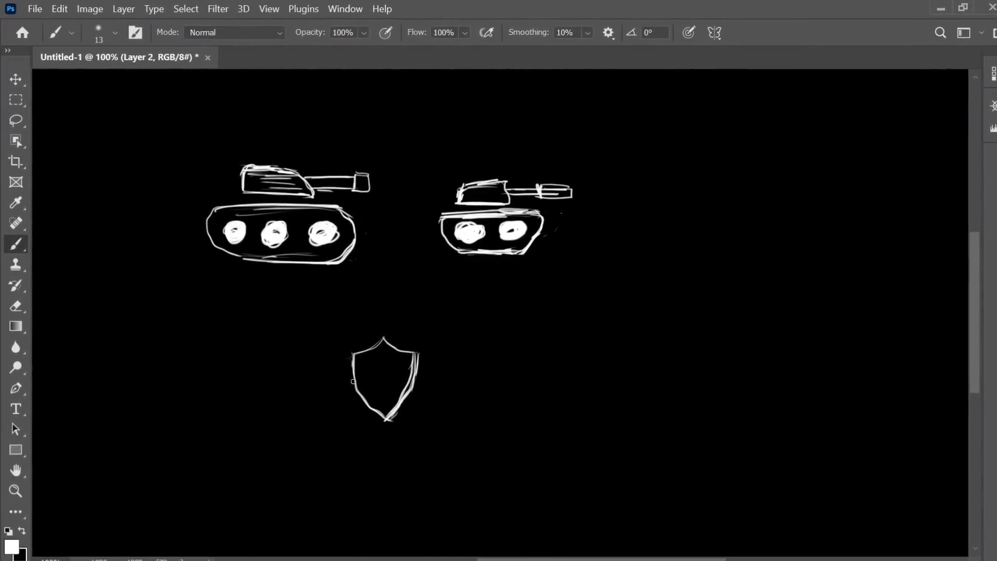
mouse_move(349, 355)
mouse_down()
mouse_move(383, 418)
mouse_move(348, 381)
mouse_up()
mouse_move(381, 335)
mouse_down()
mouse_move(357, 350)
mouse_move(413, 349)
mouse_up()
key(e)
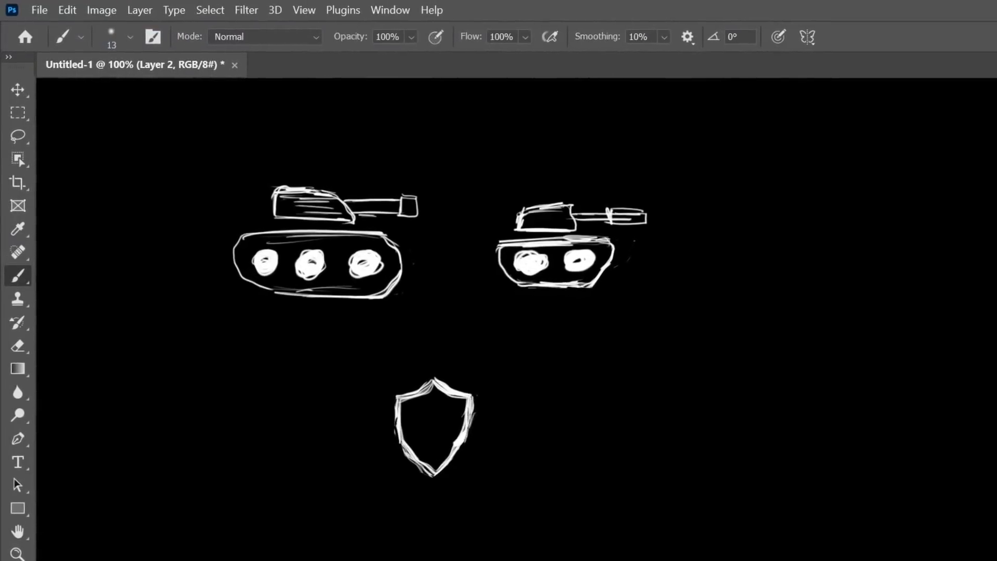
- Sketch a small round filled grenade with a neck, ring and lever beside the shield
mouse_move(590, 396)
mouse_down()
mouse_move(621, 406)
mouse_move(615, 423)
mouse_move(583, 395)
mouse_move(627, 405)
mouse_move(636, 391)
mouse_move(662, 422)
mouse_move(646, 386)
mouse_move(672, 425)
mouse_move(650, 401)
mouse_move(674, 419)
mouse_move(659, 408)
mouse_up()
key(e)
key(e)
key(b)
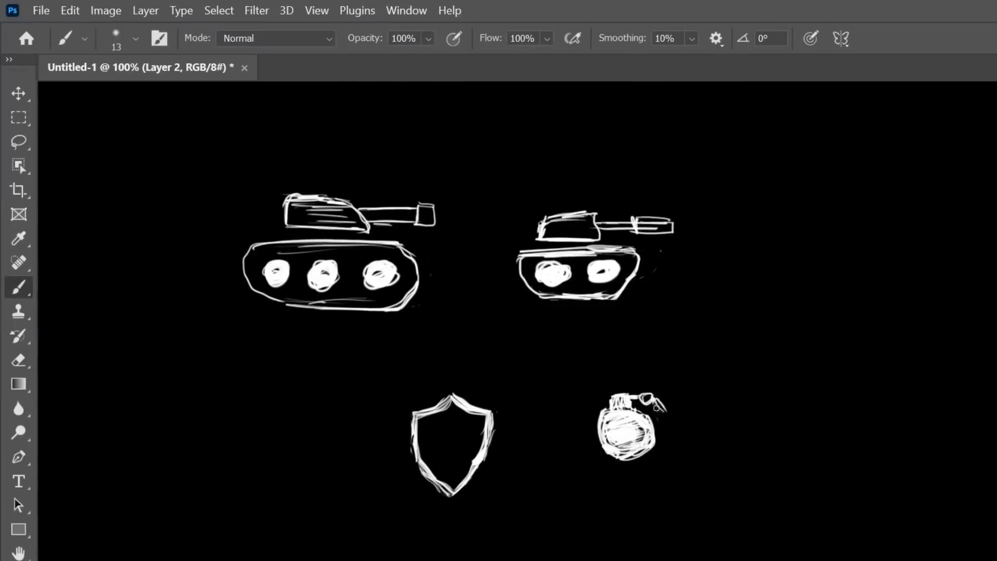
- Sketch a larger oval grenade with a filled body, cap and curved lever beside the small round one
mouse_move(763, 333)
mouse_down()
mouse_move(828, 364)
mouse_move(755, 402)
mouse_up()
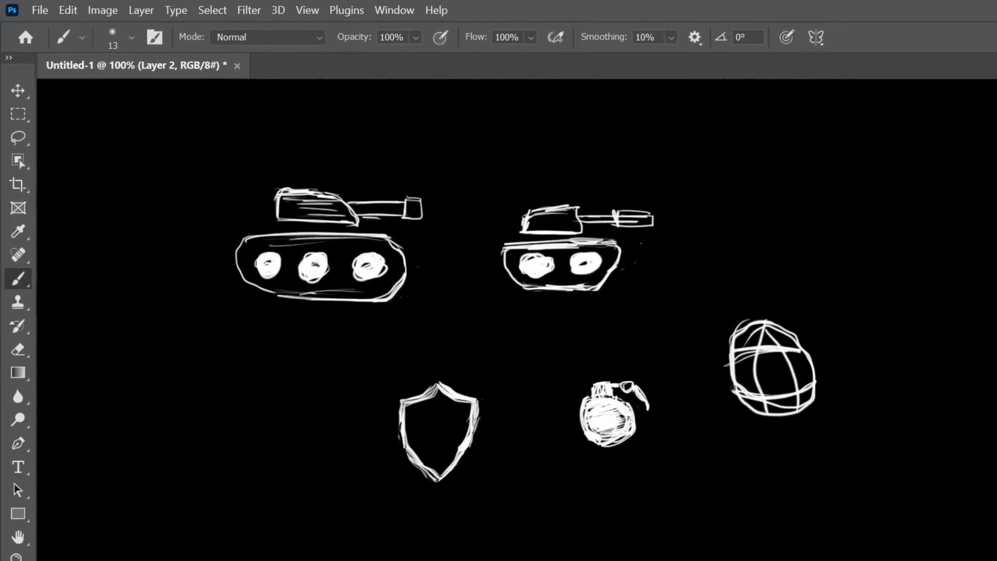
mouse_move(748, 302)
mouse_down()
mouse_move(749, 317)
mouse_move(769, 317)
mouse_up()
drag(737, 301, 776, 300)
mouse_move(738, 292)
mouse_down()
mouse_move(776, 288)
mouse_move(705, 350)
mouse_move(801, 367)
mouse_move(760, 387)
mouse_up()
drag(701, 322, 719, 382)
mouse_move(717, 290)
mouse_down()
mouse_move(730, 301)
mouse_move(733, 280)
mouse_up()
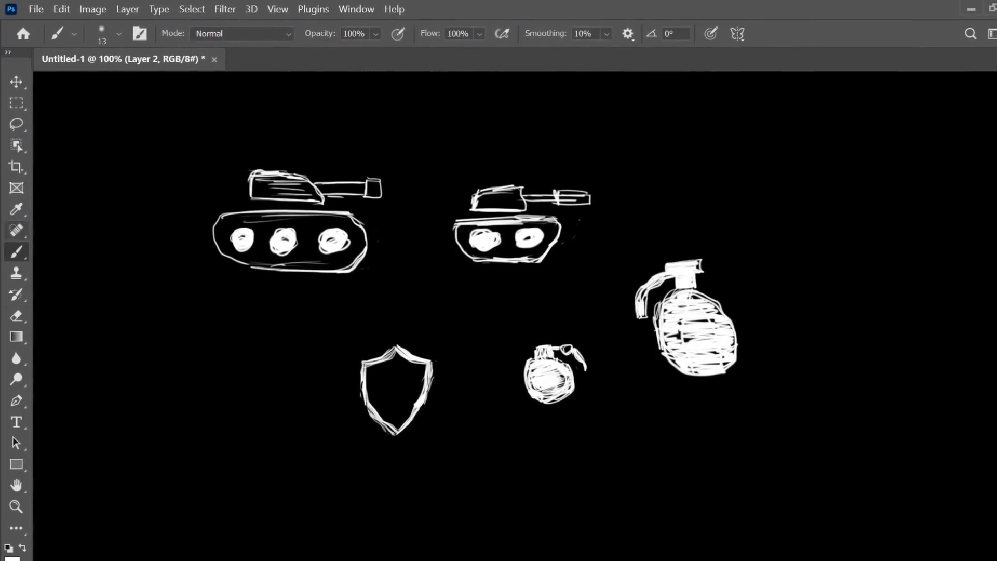
- Trim the large grenade's body with the Eraser and cut vertical and horizontal grooves into it
key(e)
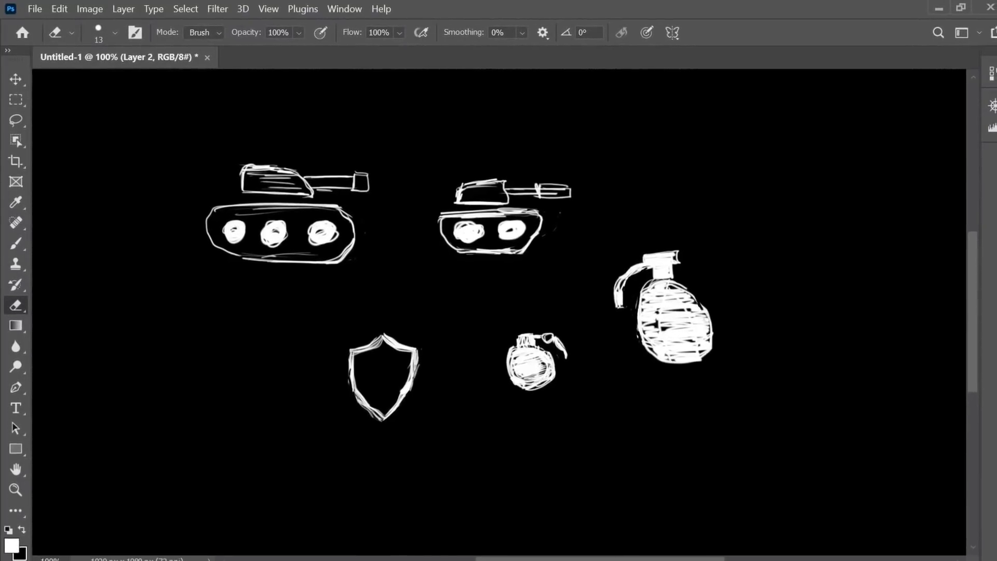
mouse_move(711, 356)
mouse_down()
mouse_move(709, 310)
mouse_move(702, 359)
mouse_up()
drag(652, 279, 669, 362)
drag(677, 284, 681, 363)
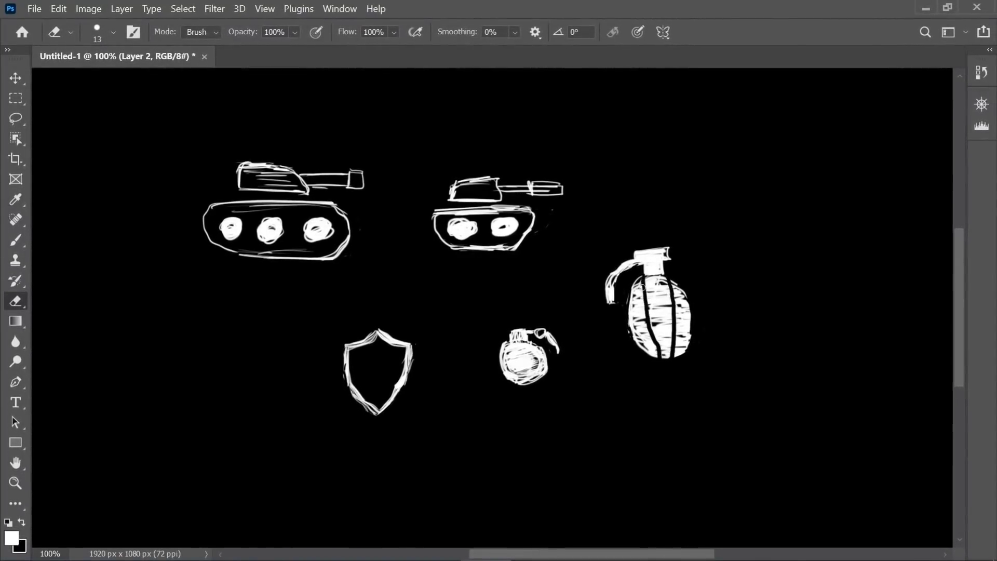
drag(627, 300, 684, 295)
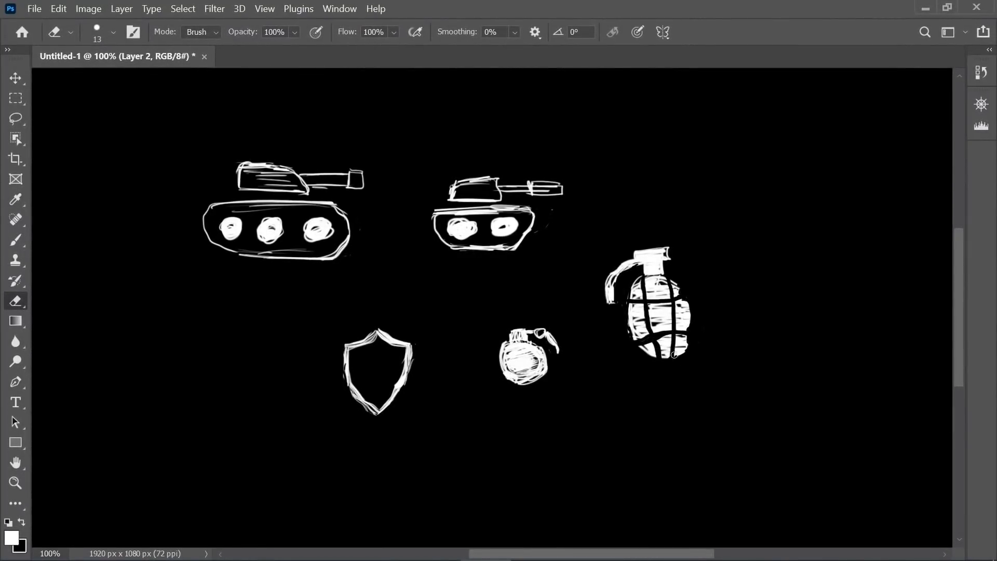
- Sketch a hatched speech bubble with a tail and a hatched question mark with its dot beside it
drag(305, 305, 404, 303)
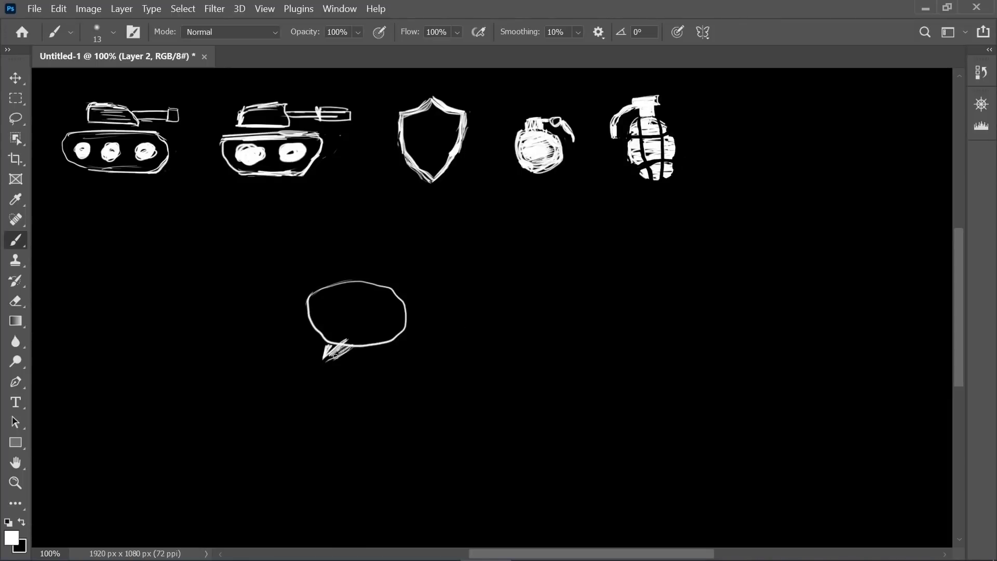
mouse_move(335, 356)
mouse_down()
mouse_move(363, 317)
mouse_move(395, 302)
mouse_up()
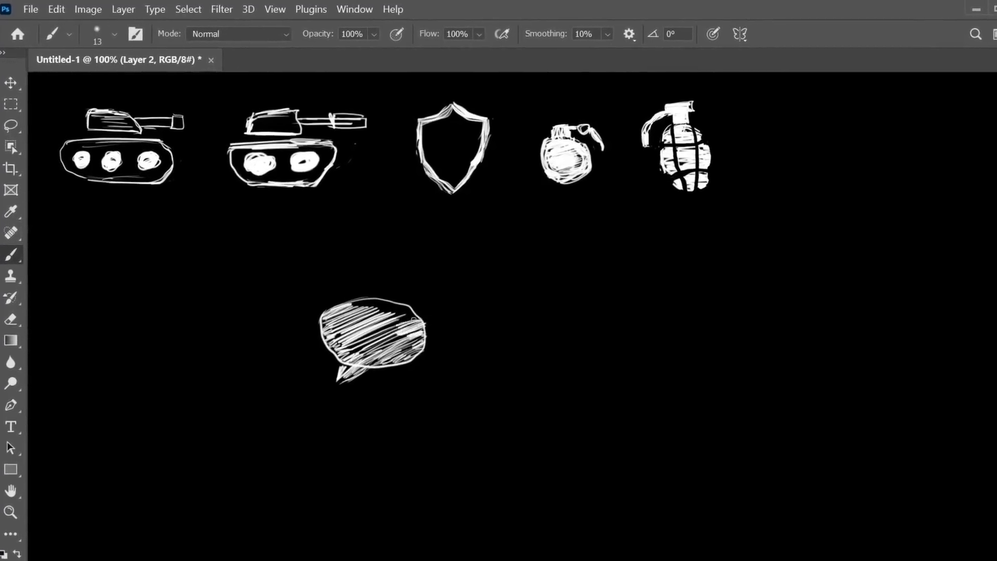
drag(499, 363, 472, 323)
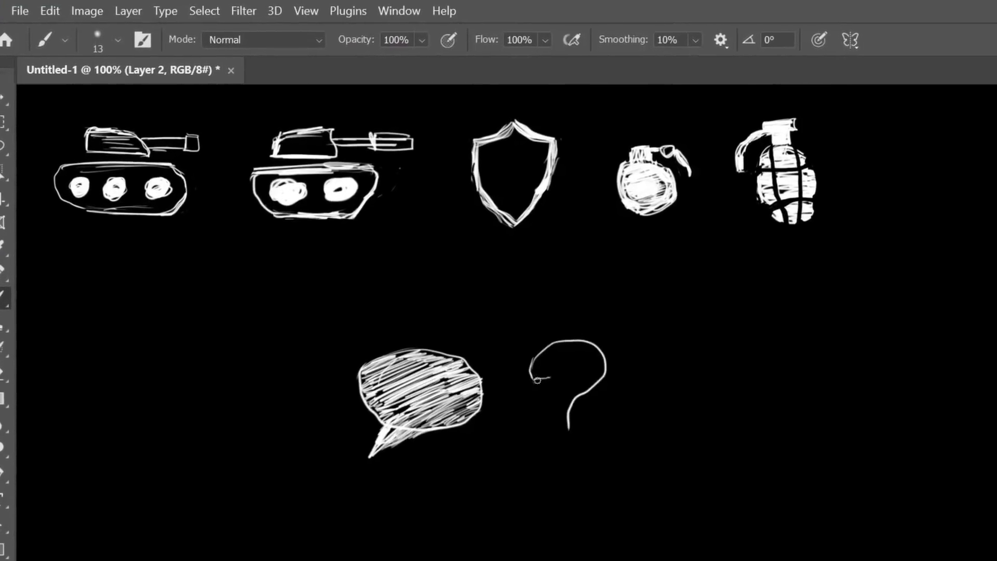
drag(537, 380, 550, 378)
mouse_move(551, 375)
mouse_down()
mouse_move(589, 387)
mouse_move(556, 429)
mouse_up()
drag(556, 430, 569, 429)
mouse_move(554, 444)
mouse_down()
mouse_move(567, 453)
mouse_move(554, 444)
mouse_up()
mouse_move(534, 374)
mouse_down()
mouse_move(549, 353)
mouse_move(581, 344)
mouse_move(633, 387)
mouse_move(598, 421)
mouse_move(594, 480)
mouse_up()
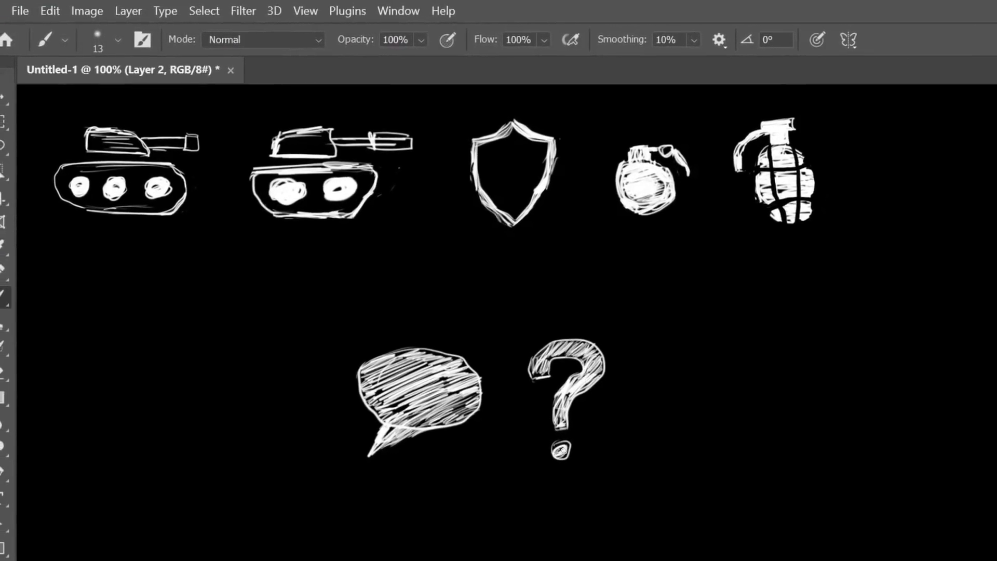
drag(563, 450, 558, 453)
- Sketch a pair of blocky, hatched quotation marks beside the question mark
drag(688, 360, 656, 420)
mouse_move(688, 372)
mouse_down()
mouse_move(677, 394)
mouse_move(688, 395)
mouse_up()
drag(656, 420, 683, 414)
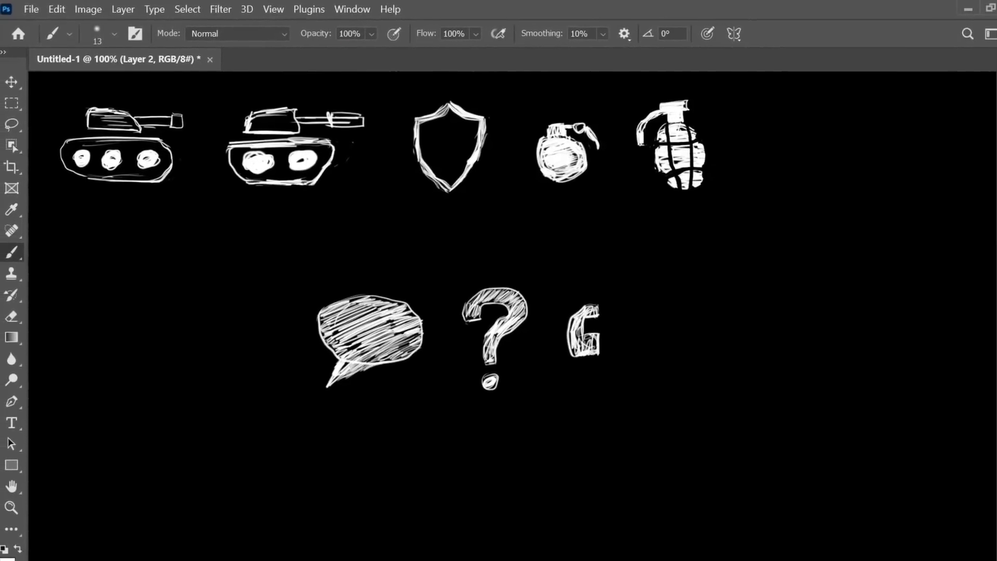
drag(642, 305, 618, 349)
drag(619, 349, 645, 348)
mouse_move(645, 347)
mouse_down()
mouse_move(645, 330)
mouse_move(629, 330)
mouse_up()
mouse_move(630, 330)
mouse_down()
mouse_move(644, 330)
mouse_move(638, 308)
mouse_up()
drag(624, 343, 639, 334)
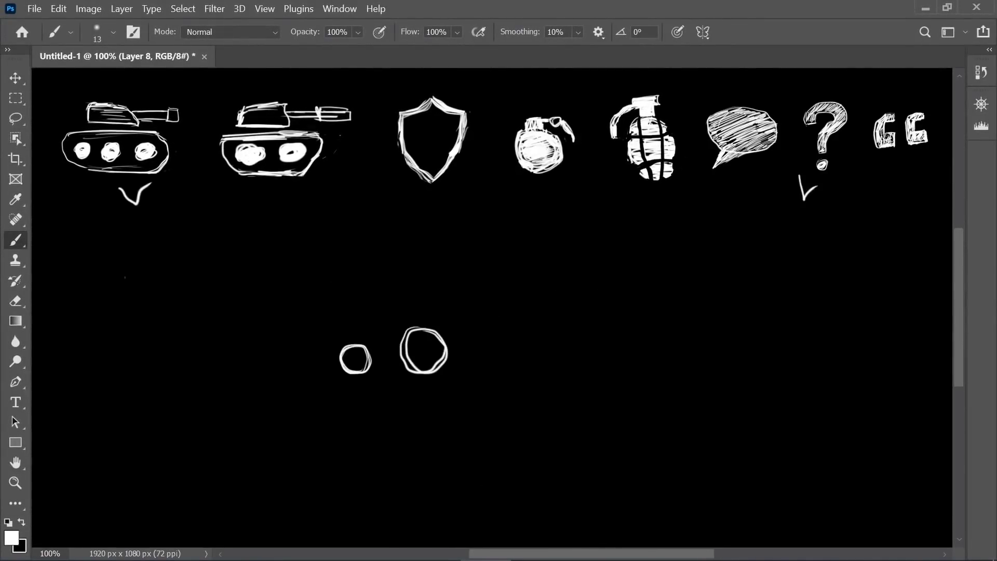
- Join a small and a large circle into a tank track shape and fill it in
drag(366, 345, 406, 340)
drag(373, 364, 441, 349)
mouse_move(410, 345)
mouse_down()
mouse_move(440, 337)
mouse_move(445, 352)
mouse_up()
drag(345, 354, 366, 347)
drag(367, 360, 353, 369)
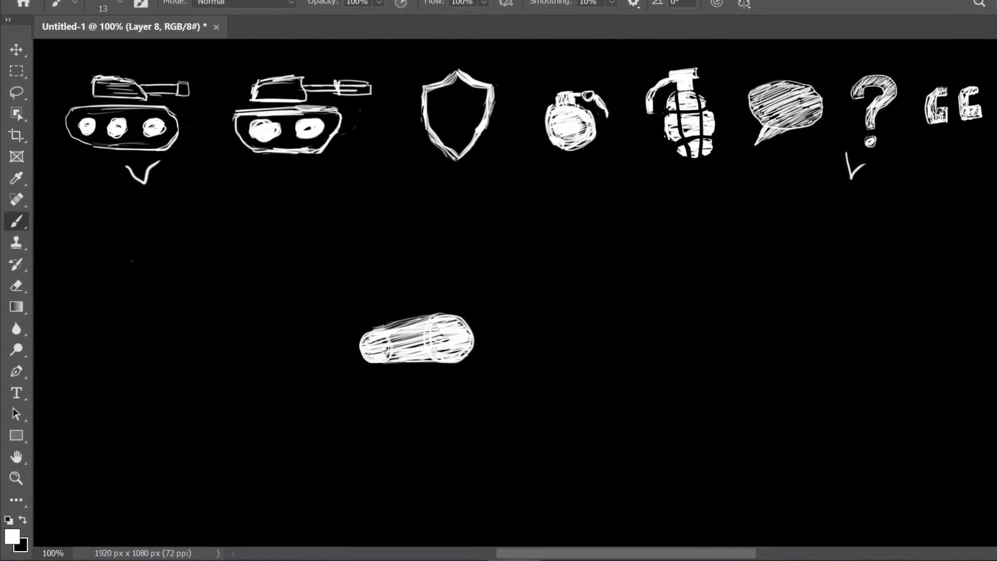
- Add a filled turret with a gun barrel above the track and erase wheel openings to suggest a question mark
mouse_move(371, 324)
mouse_down()
mouse_move(381, 304)
mouse_move(523, 264)
mouse_up()
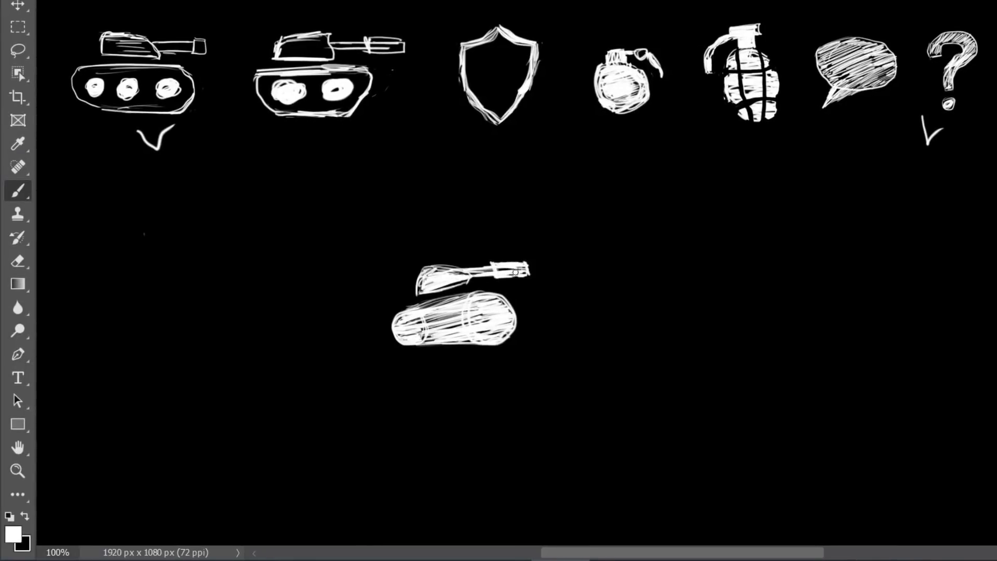
key(e)
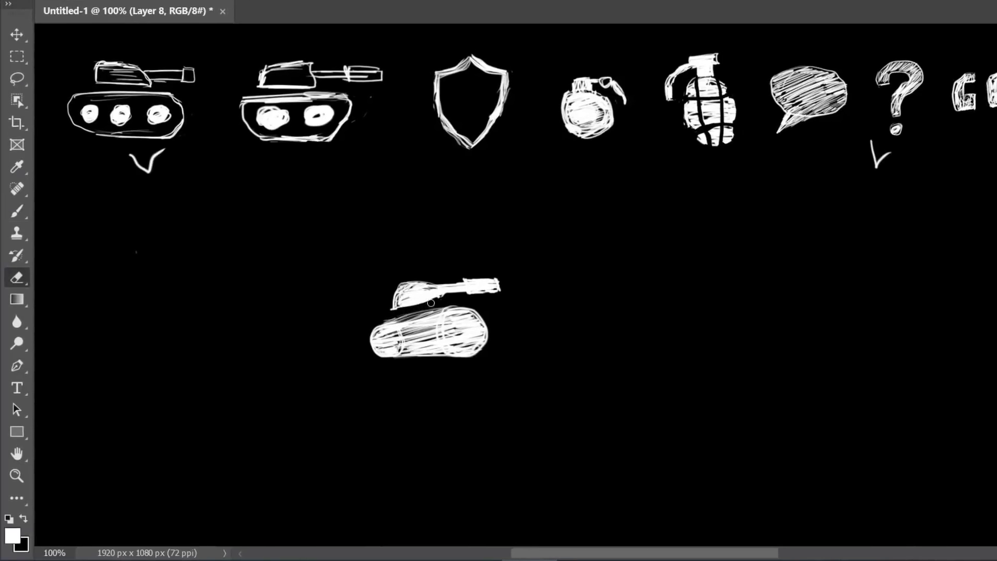
mouse_move(442, 324)
mouse_down()
mouse_move(451, 345)
mouse_move(388, 342)
mouse_move(385, 358)
mouse_up()
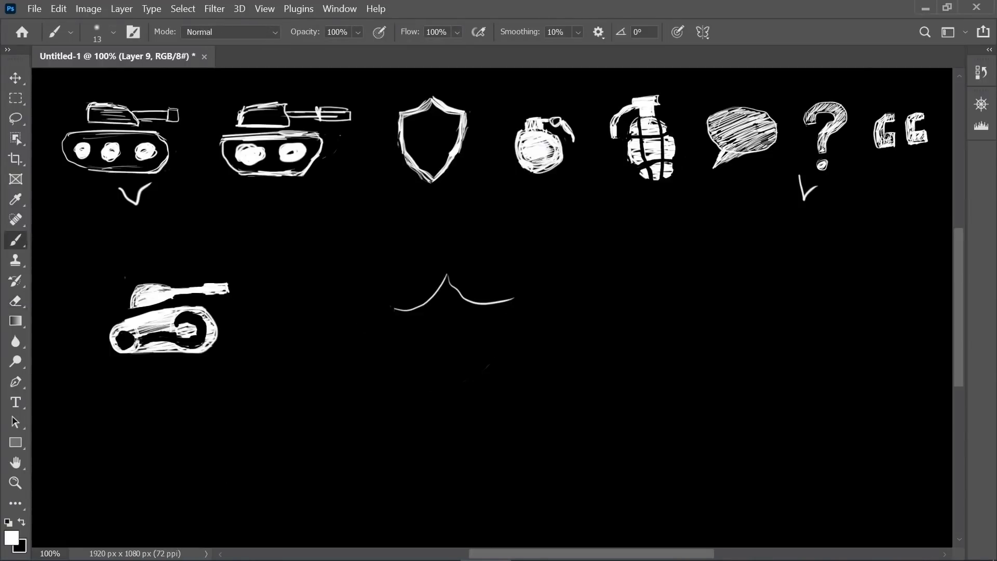
- Sketch a shield outline with a peaked top, curved sides and a pointed base beside the question-mark tank
mouse_move(423, 341)
mouse_down()
mouse_move(457, 358)
mouse_move(466, 378)
mouse_up()
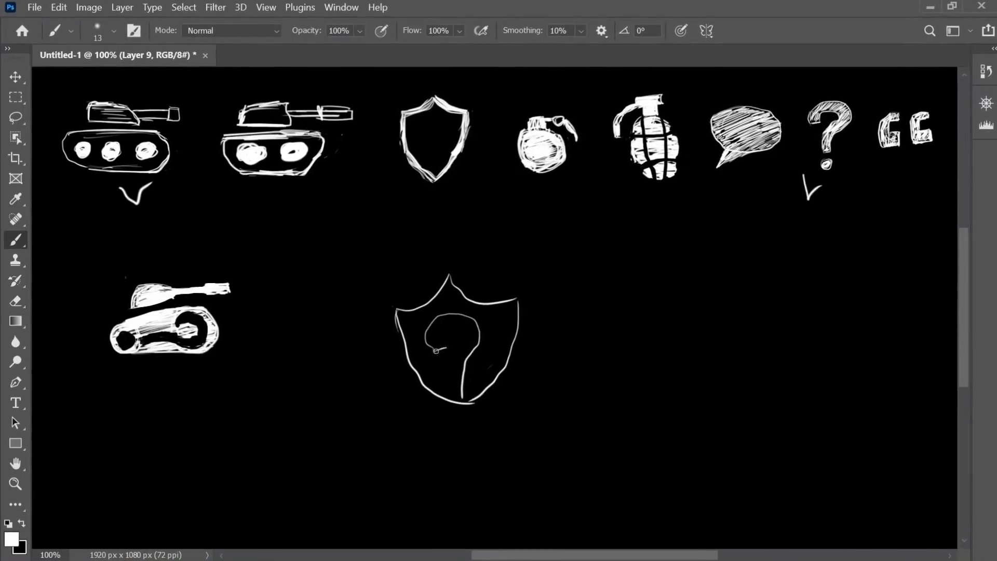
mouse_move(450, 277)
mouse_down()
mouse_move(399, 313)
mouse_move(519, 302)
mouse_move(511, 359)
mouse_move(475, 403)
mouse_up()
drag(410, 313, 478, 418)
drag(478, 417, 496, 404)
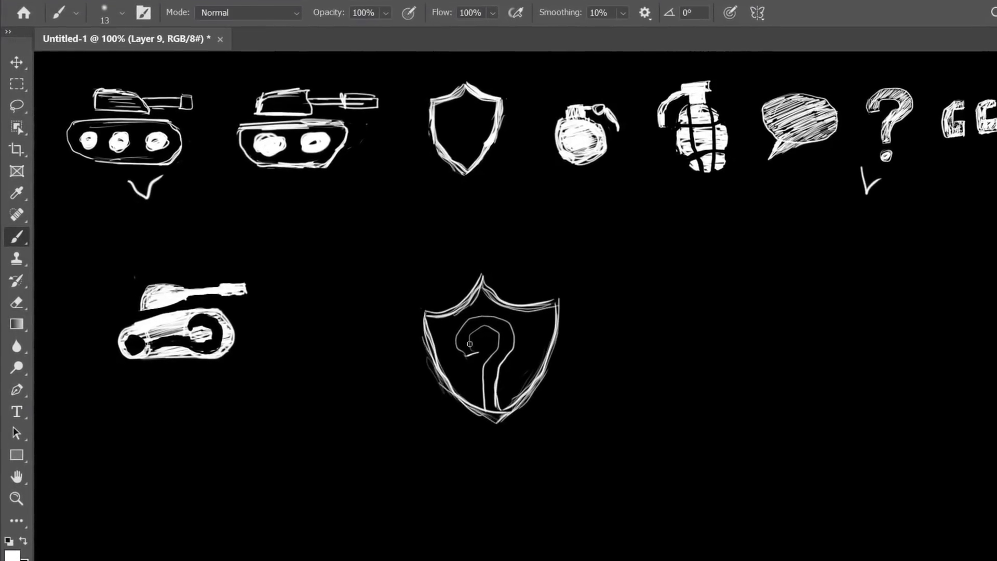
- Draw and shade a question mark inside the shield, running its stem down to the shield's tip
mouse_move(458, 321)
mouse_down()
mouse_move(452, 334)
mouse_move(511, 329)
mouse_move(497, 407)
mouse_up()
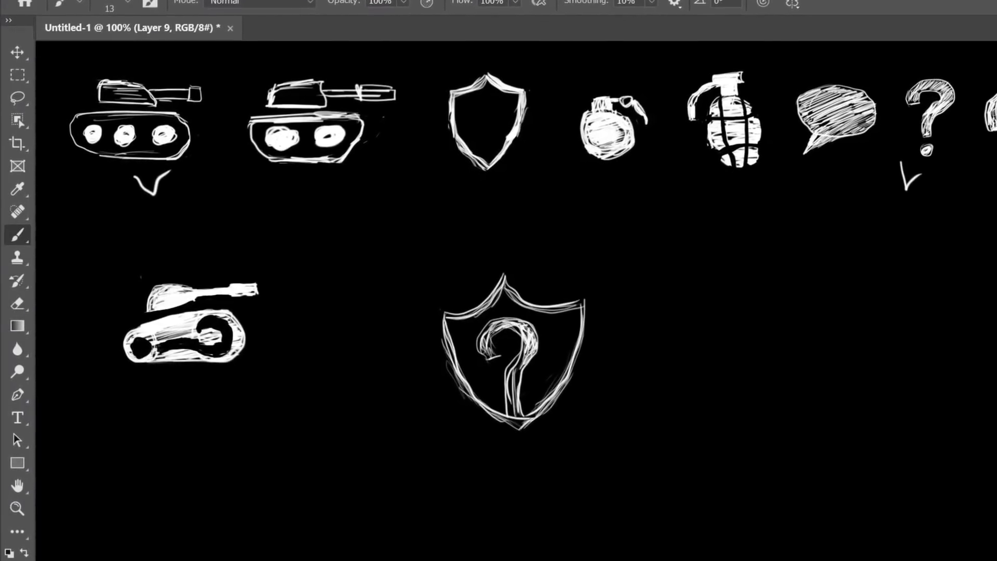
mouse_move(514, 345)
mouse_down()
mouse_move(493, 325)
mouse_move(521, 423)
mouse_up()
drag(516, 374, 524, 427)
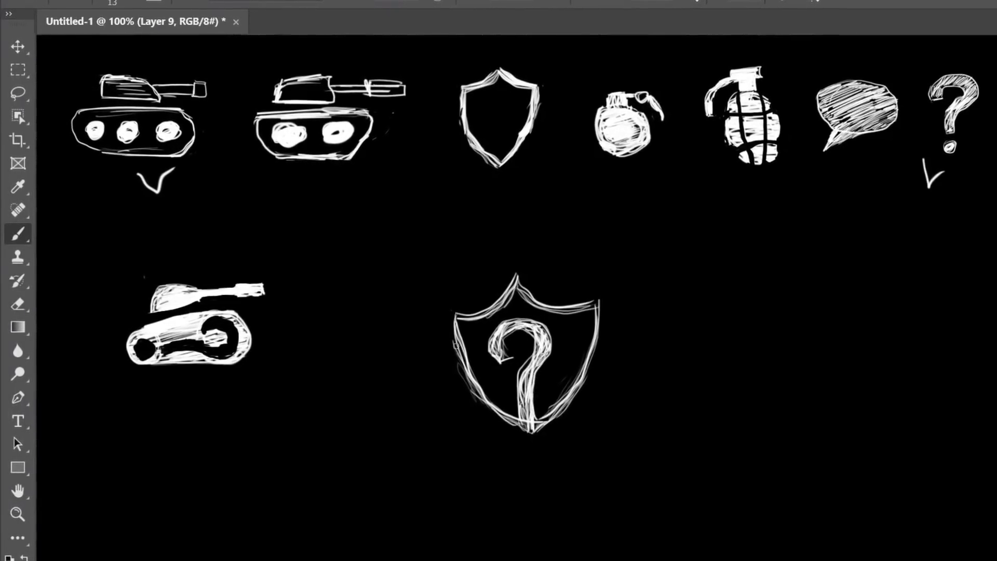
mouse_move(447, 329)
mouse_down()
mouse_move(485, 405)
mouse_move(600, 306)
mouse_move(576, 397)
mouse_up()
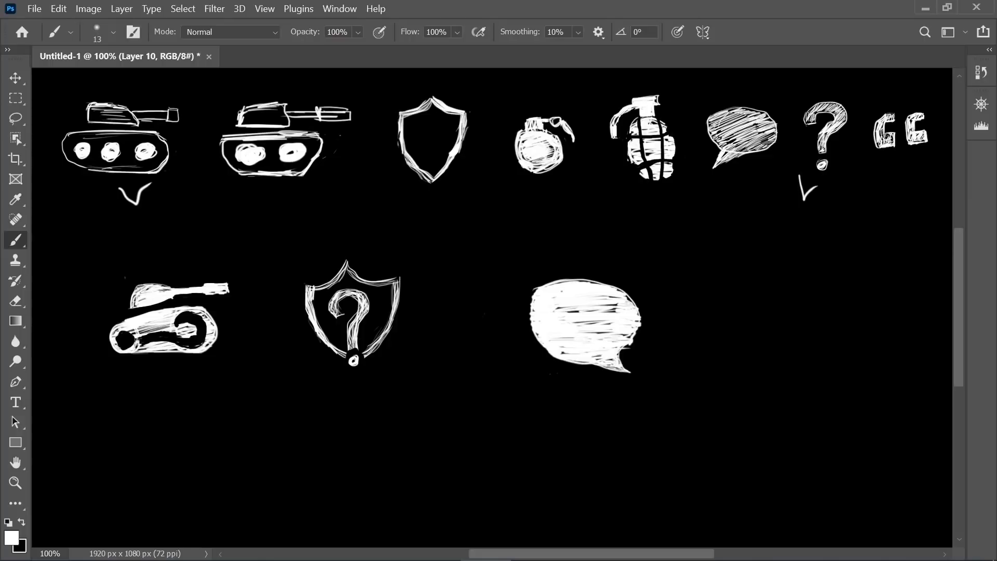
- Refine the filled speech-bubble grenade with the Eraser, carving the letters WA into it and a gap above its tail
key(e)
drag(634, 332, 646, 316)
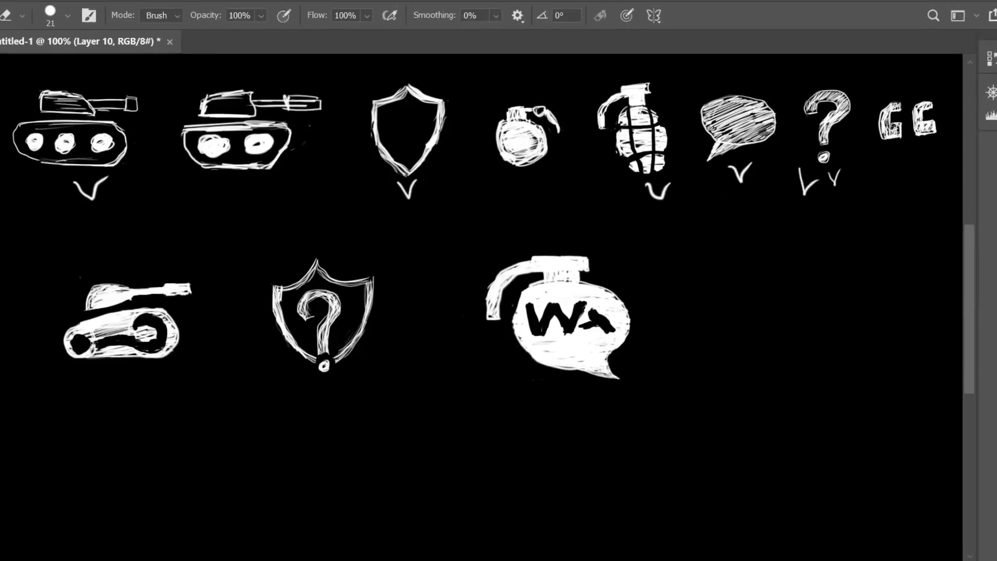
drag(557, 381, 522, 392)
- Outline a large round grenade with a neck, cap and curved lever beside the speech-bubble grenade
key(b)
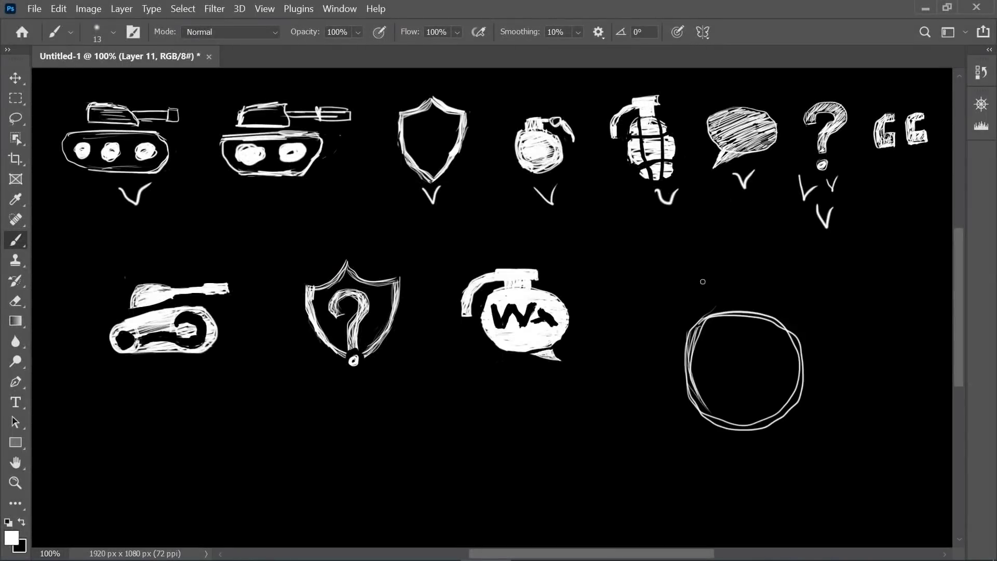
drag(699, 268, 700, 289)
drag(700, 289, 717, 291)
mouse_move(703, 289)
mouse_down()
mouse_move(671, 345)
mouse_move(651, 350)
mouse_up()
mouse_move(650, 348)
mouse_down()
mouse_move(661, 285)
mouse_move(698, 275)
mouse_up()
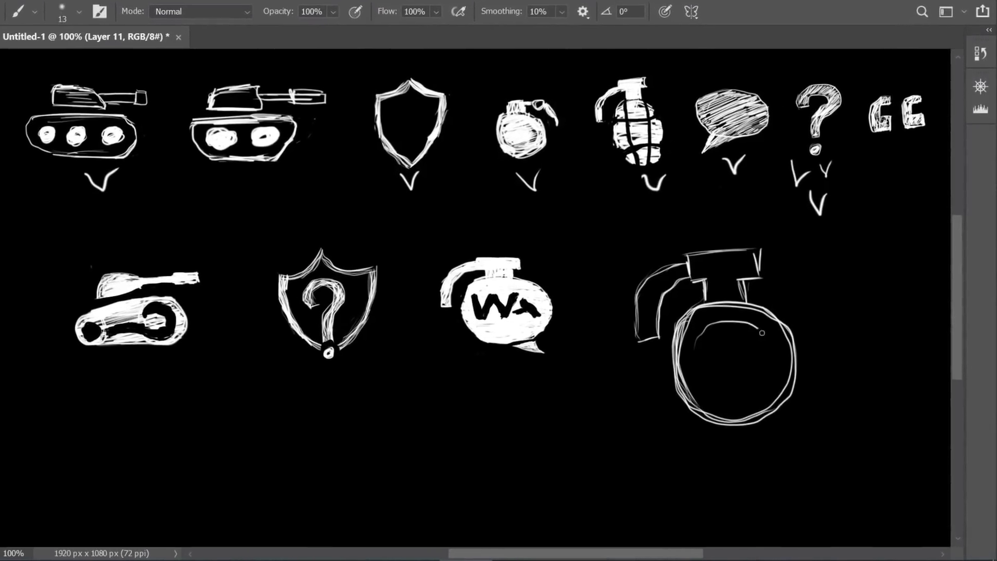
- Draw a question mark inside the large round grenade and shade the body around it in white
drag(709, 369, 740, 413)
drag(740, 338, 714, 411)
mouse_move(690, 322)
mouse_down()
mouse_move(679, 363)
mouse_move(698, 408)
mouse_up()
drag(668, 378, 677, 344)
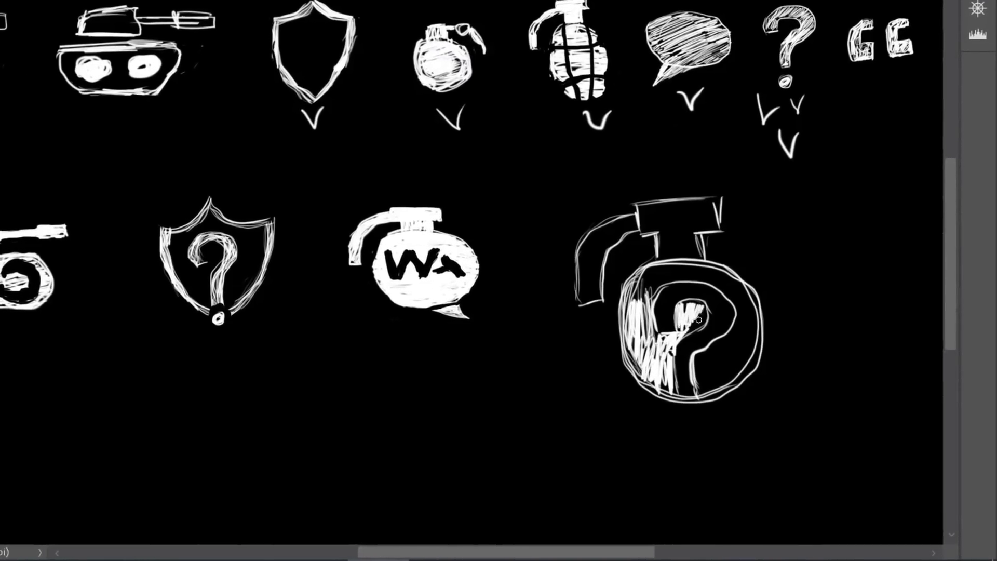
drag(698, 319, 702, 310)
mouse_move(630, 301)
mouse_down()
mouse_move(655, 253)
mouse_move(693, 245)
mouse_move(729, 310)
mouse_move(681, 343)
mouse_move(711, 341)
mouse_move(696, 381)
mouse_move(746, 327)
mouse_up()
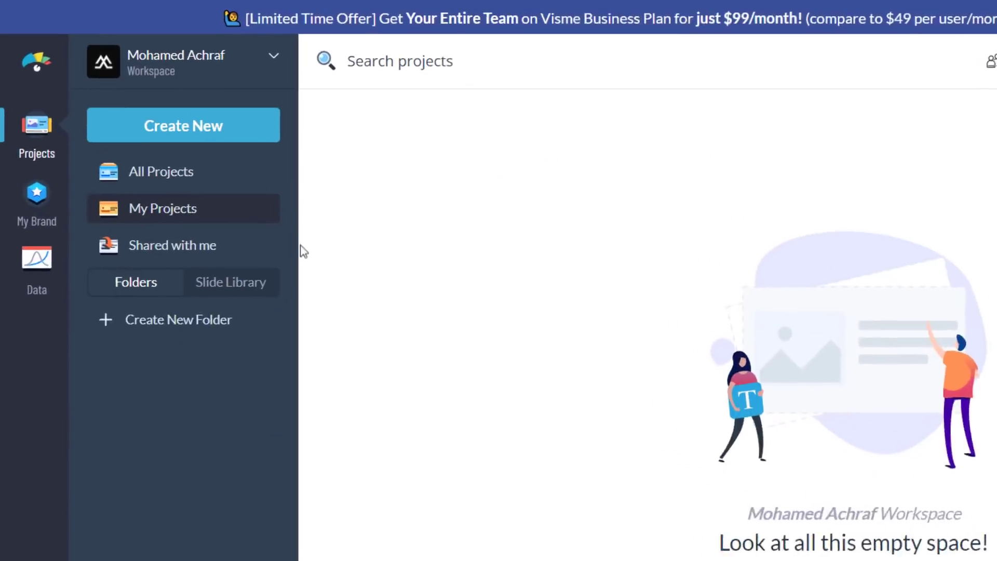
- Switch to Visme, start a new project and browse the Presentations, Infographics, Documents and Web Graphics template categories
click(154, 130)
mouse_move(218, 196)
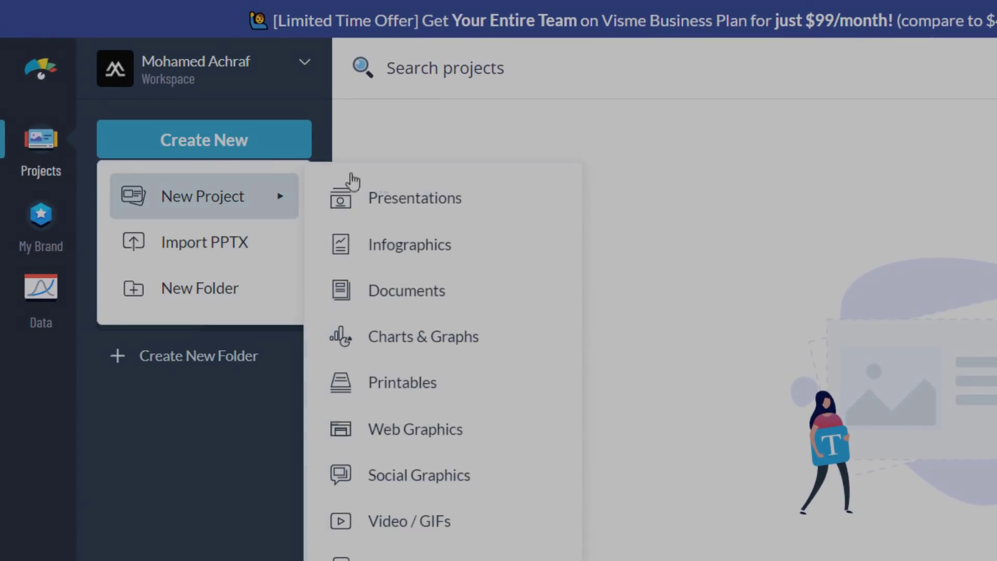
click(367, 196)
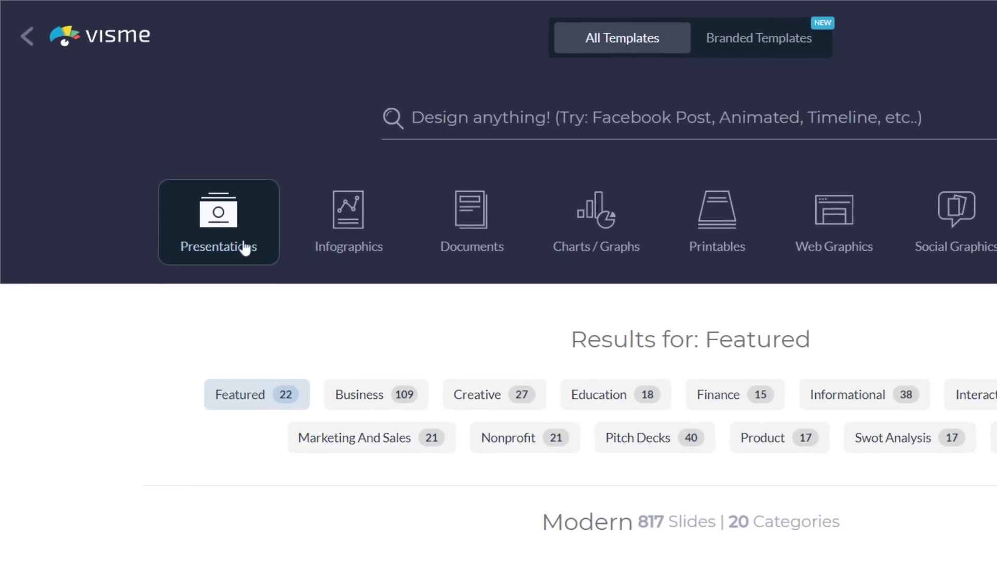
click(356, 241)
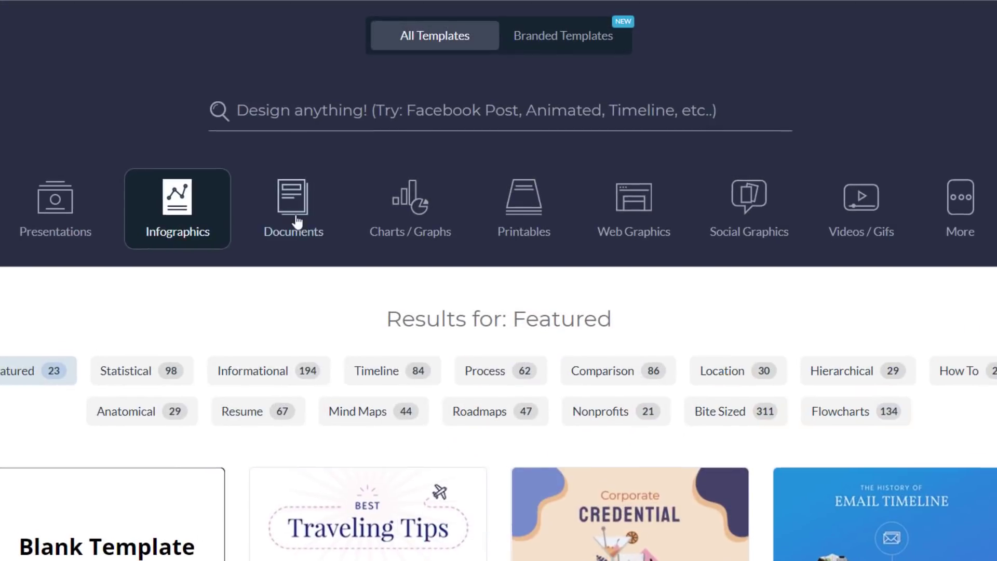
click(296, 222)
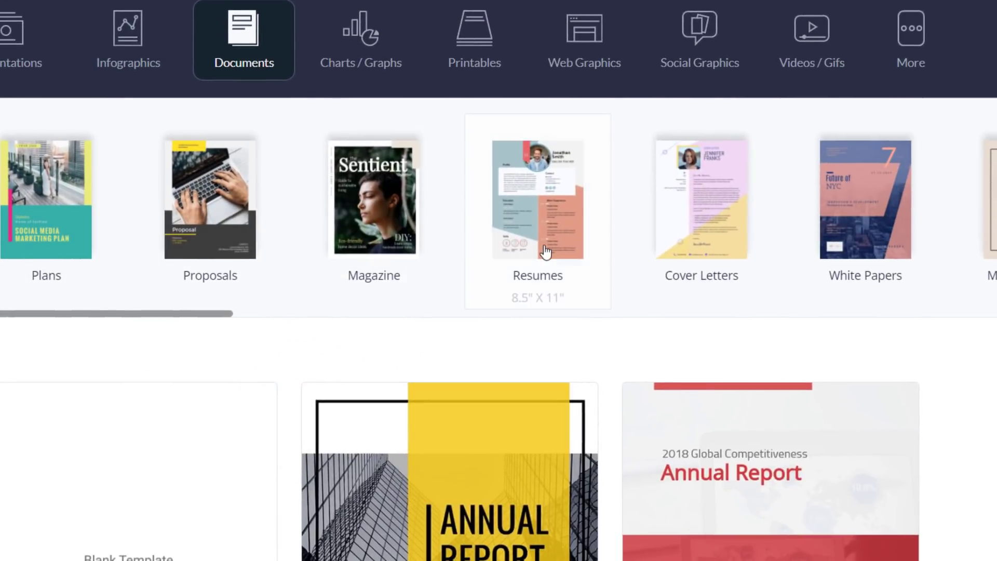
click(544, 250)
scroll(544, 251, down, 2)
scroll(544, 250, up, 2)
click(580, 35)
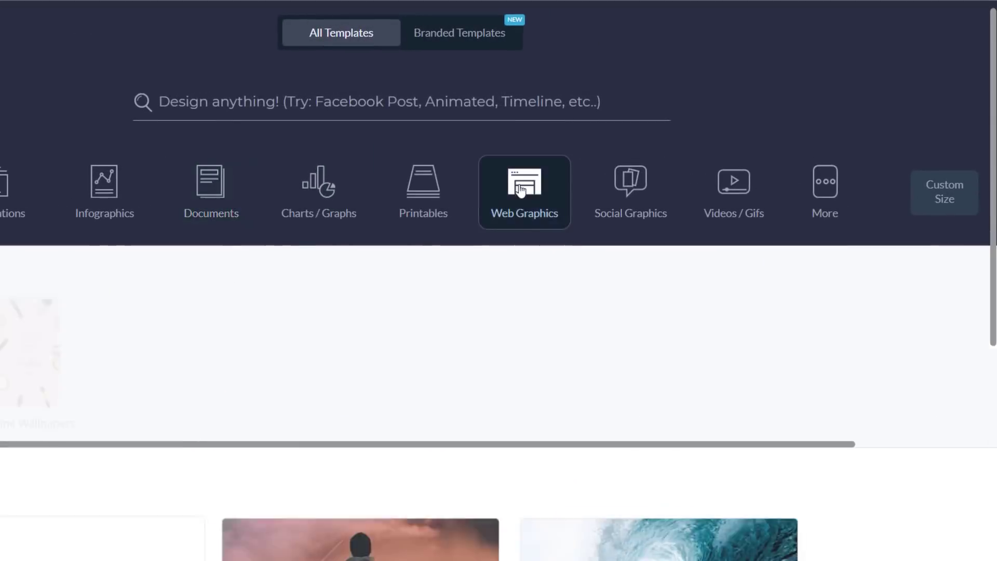
- Browse the Social Graphics templates by network, including Twitter, and look through the featured infographic templates
click(695, 182)
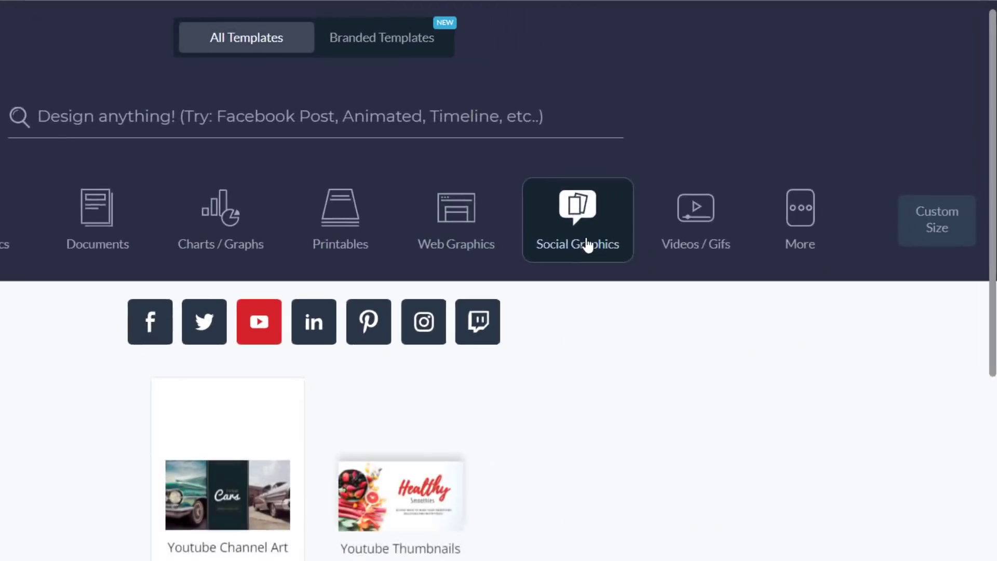
scroll(698, 187, down, 3)
click(288, 82)
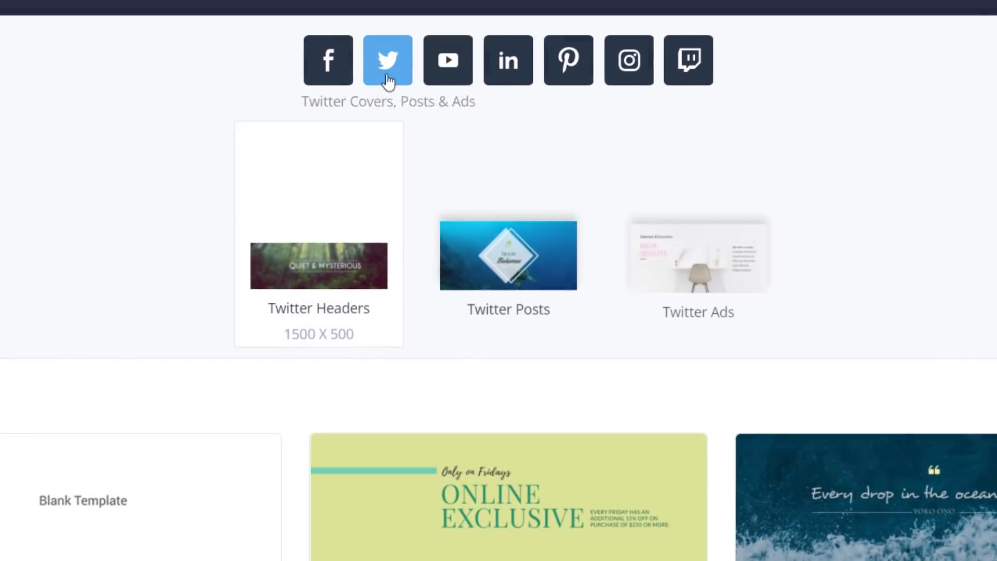
click(228, 64)
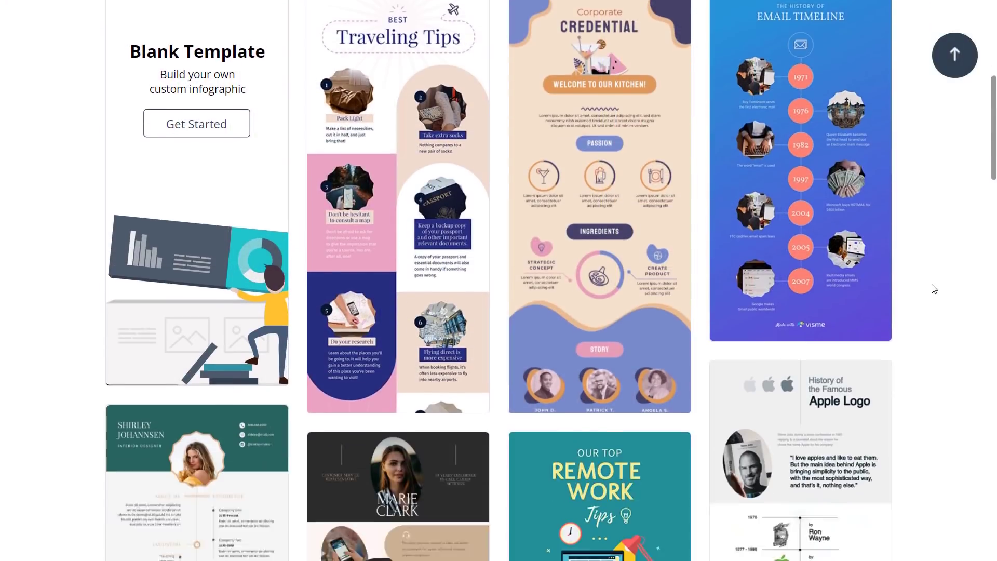
scroll(932, 286, down, 6)
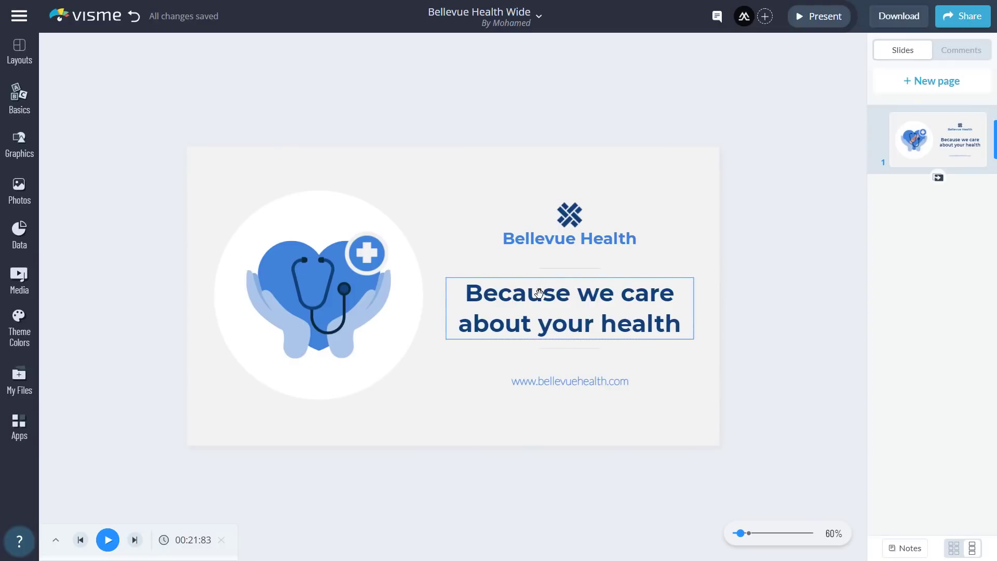
- Select the headline text in the Bellevue Health Wide project and browse the available fonts for it
click(539, 293)
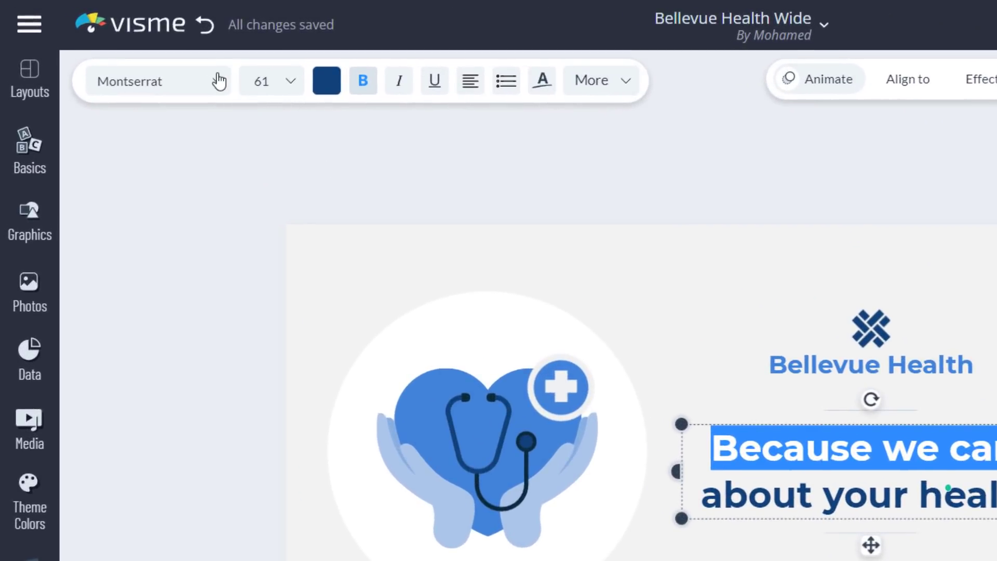
click(142, 53)
scroll(230, 218, down, 10)
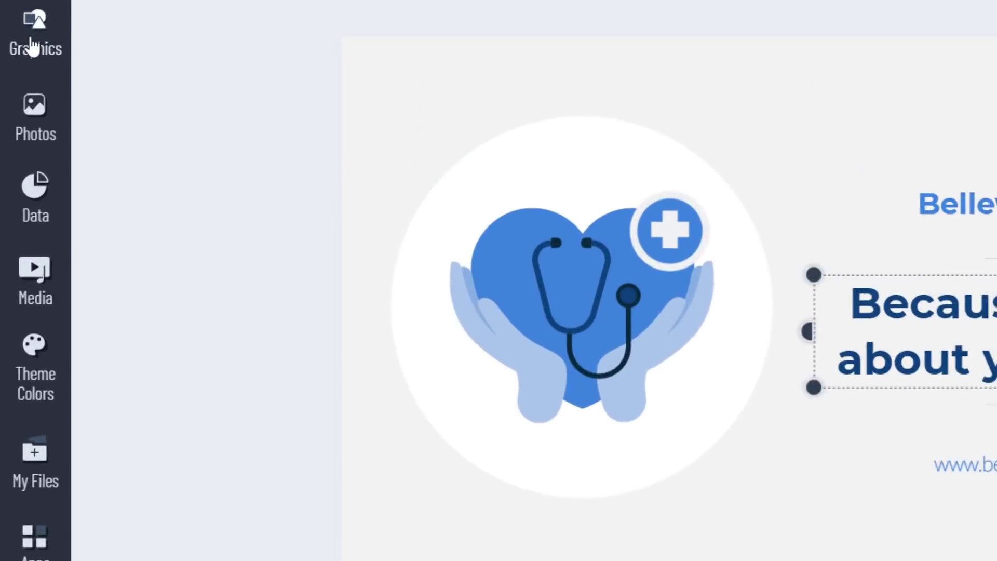
- Browse the animated icons and search the photo library for "health care"
click(32, 46)
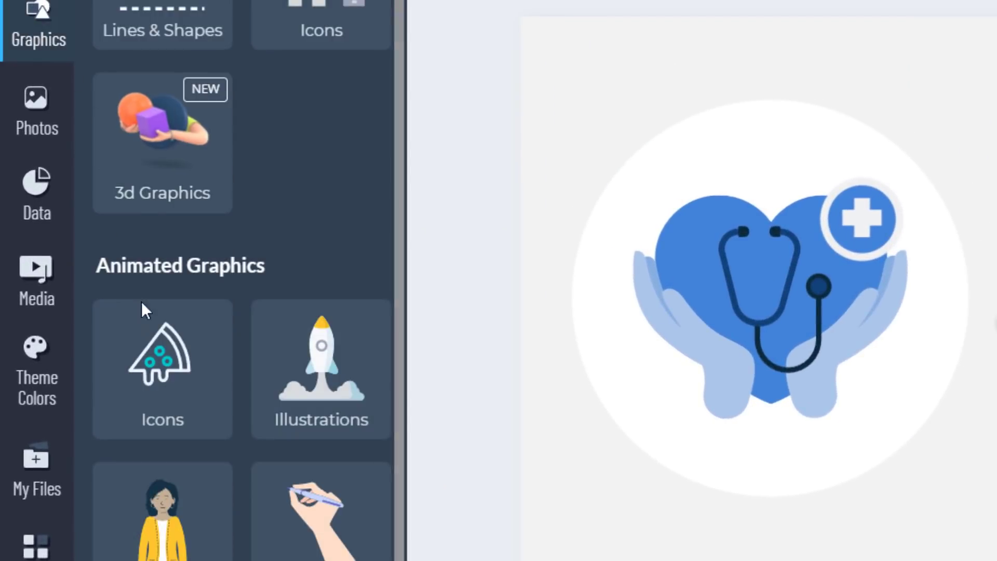
click(147, 362)
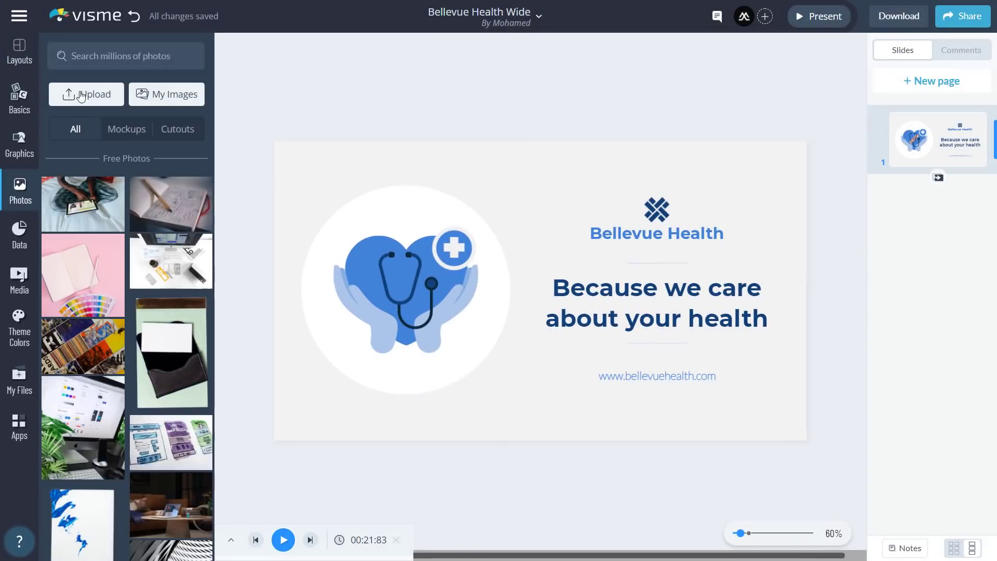
click(114, 57)
text(health care)
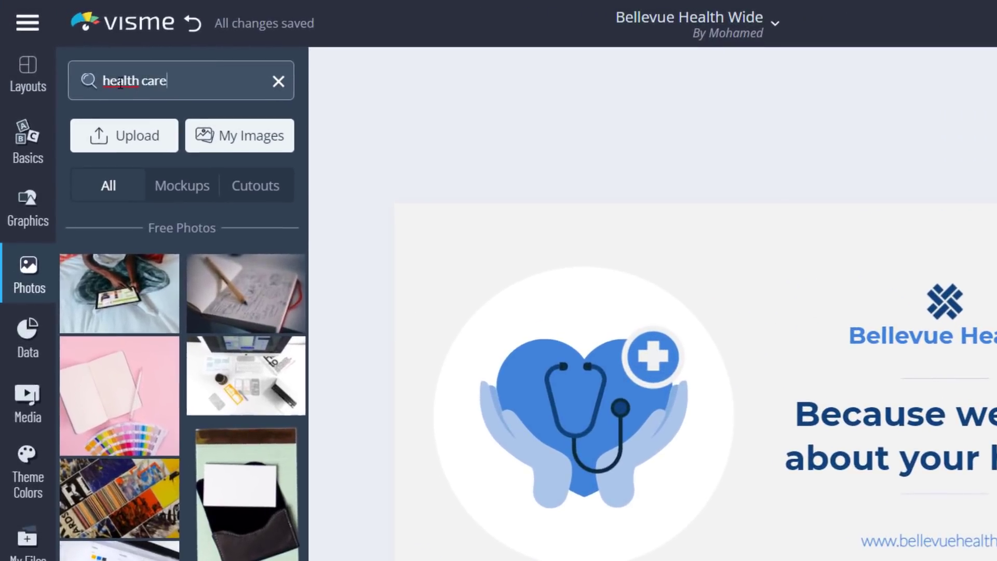
key(Return)
scroll(168, 229, down, 10)
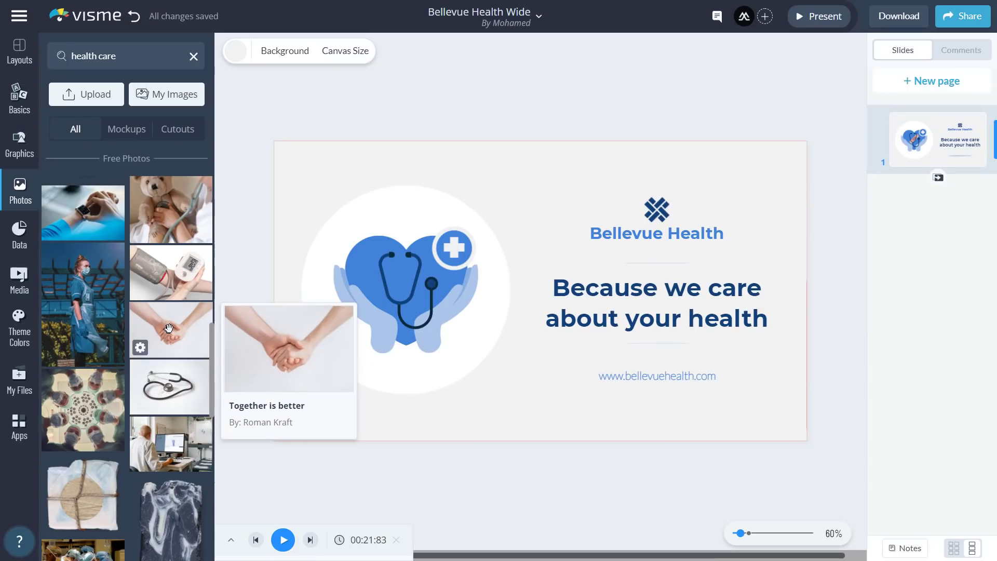
click(169, 328)
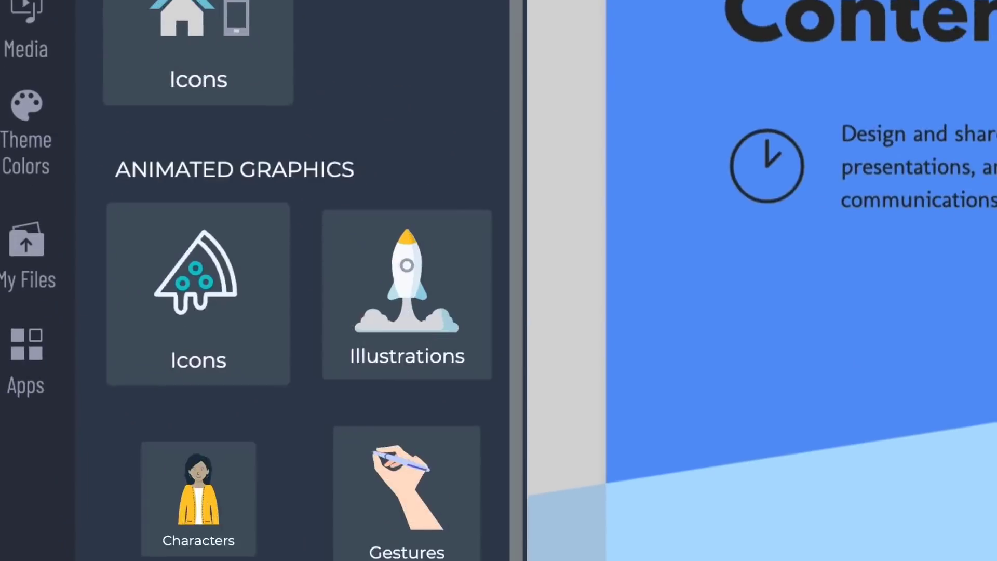
- Add the animated Casual character in the orange shirt to the blue page
click(229, 524)
click(468, 110)
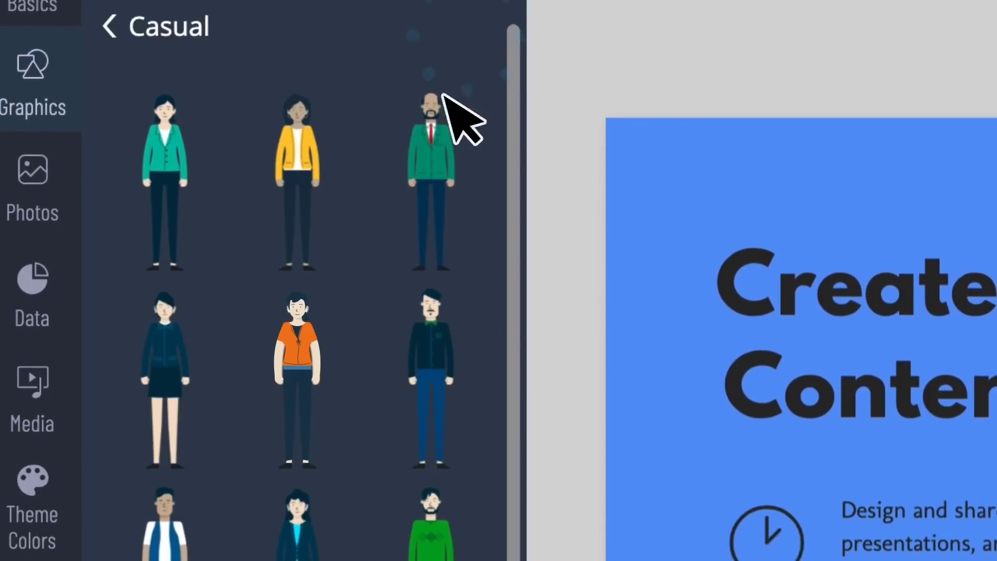
drag(296, 358, 987, 519)
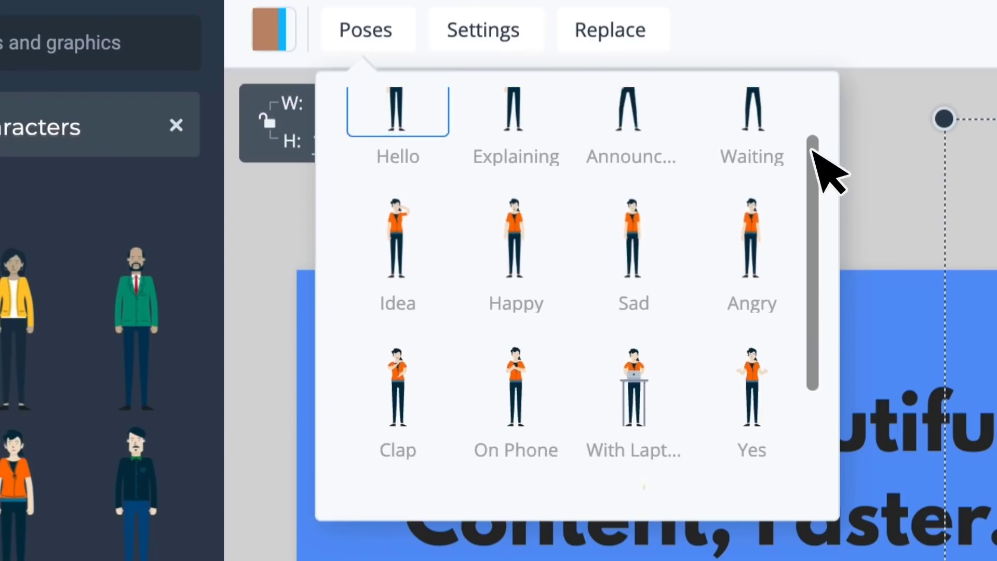
- Browse the character's poses and adjust its colours using the custom orange shirt swatch and the brown preset skin tone
drag(813, 151, 813, 232)
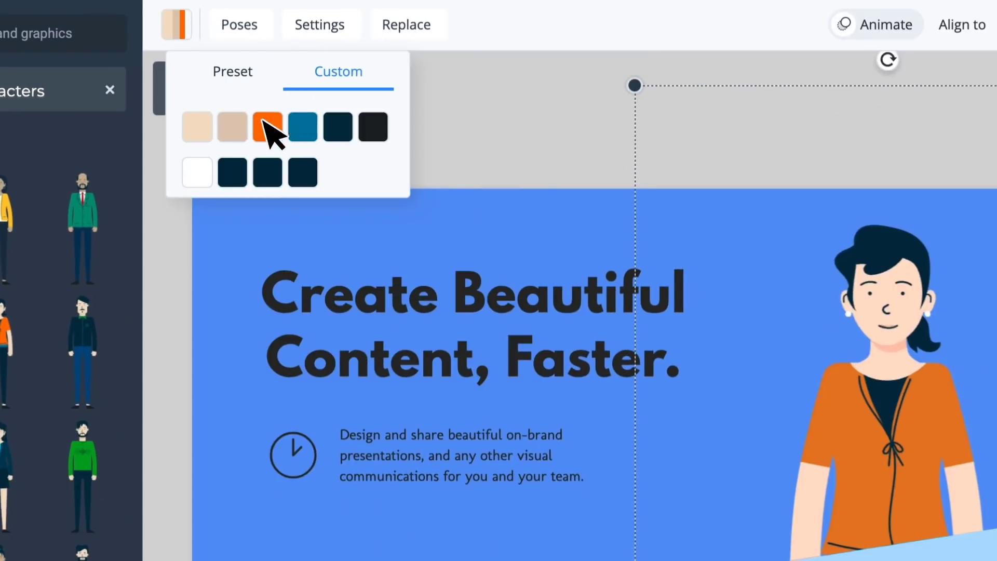
click(269, 127)
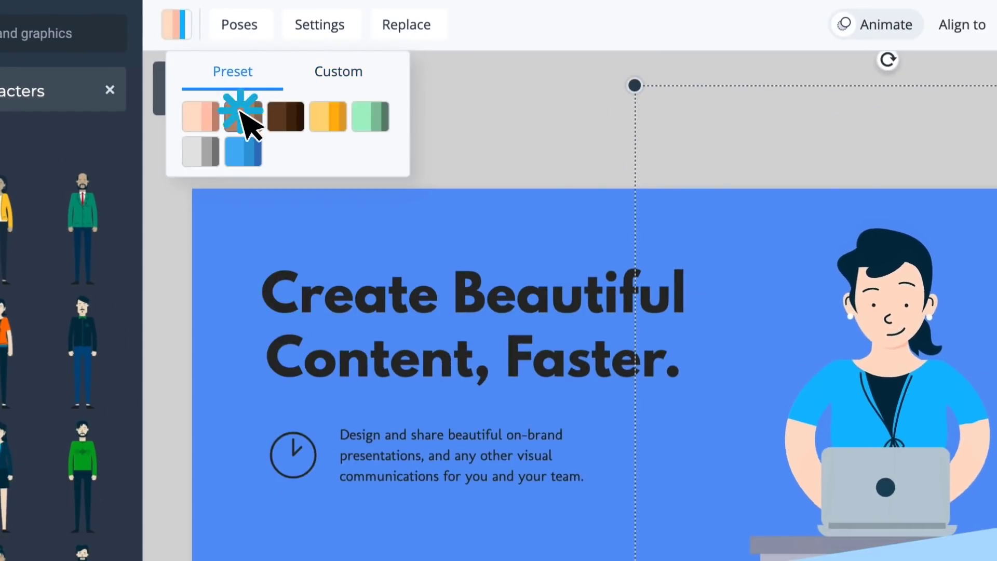
click(240, 111)
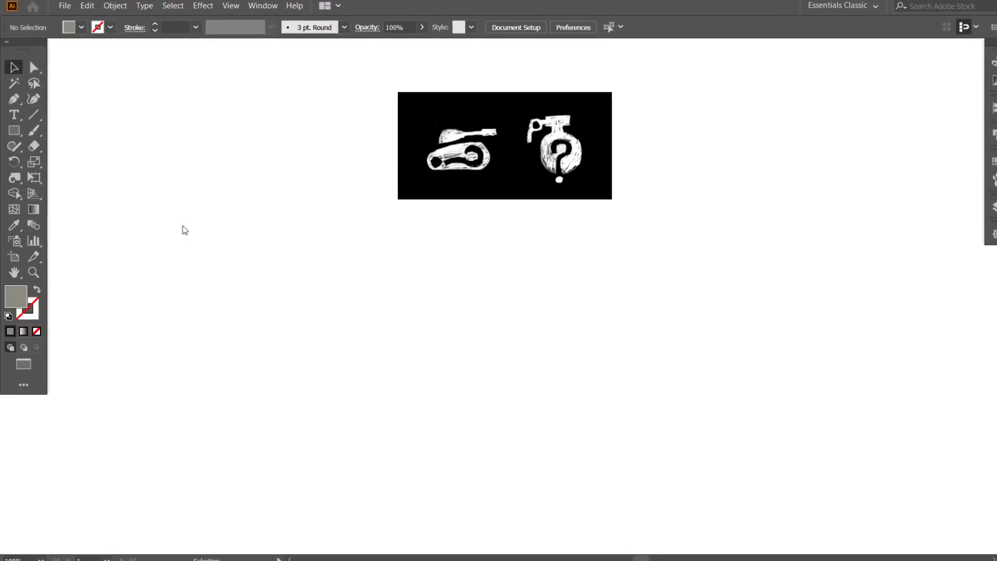
- Switch to Illustrator, draw a small circle below the sketches and place a larger one about 125 px wide beside it
drag(17, 134, 62, 161)
drag(333, 372, 404, 415)
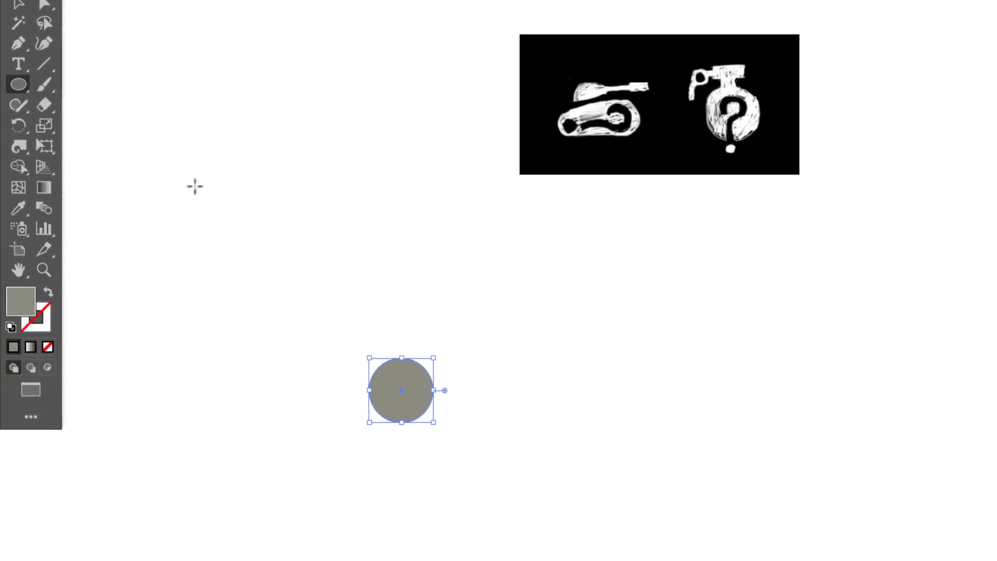
click(20, 5)
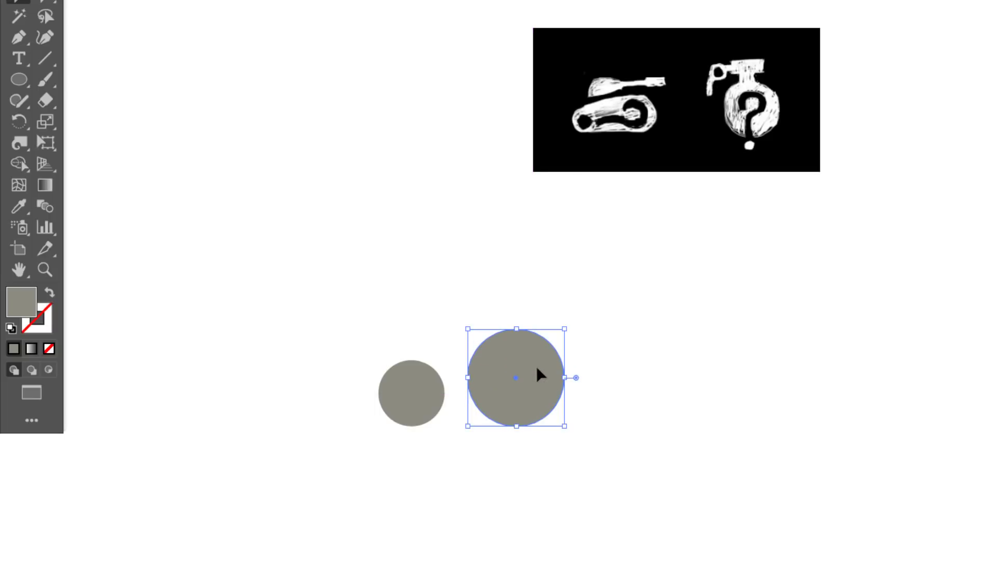
drag(538, 374, 532, 374)
- Move both circles together below the sketches and blend them into one tapered track shape
shift+click(400, 410)
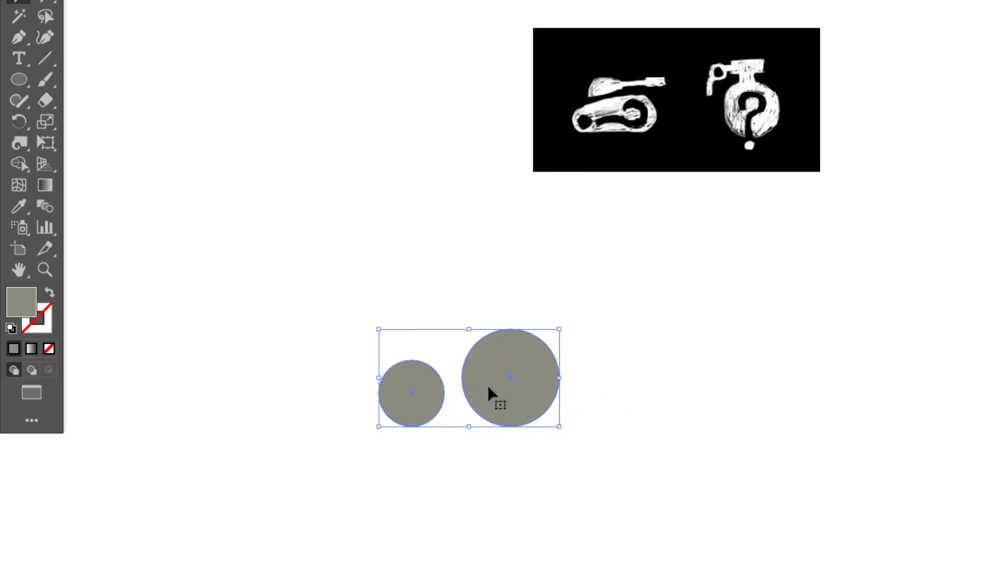
drag(653, 403, 673, 403)
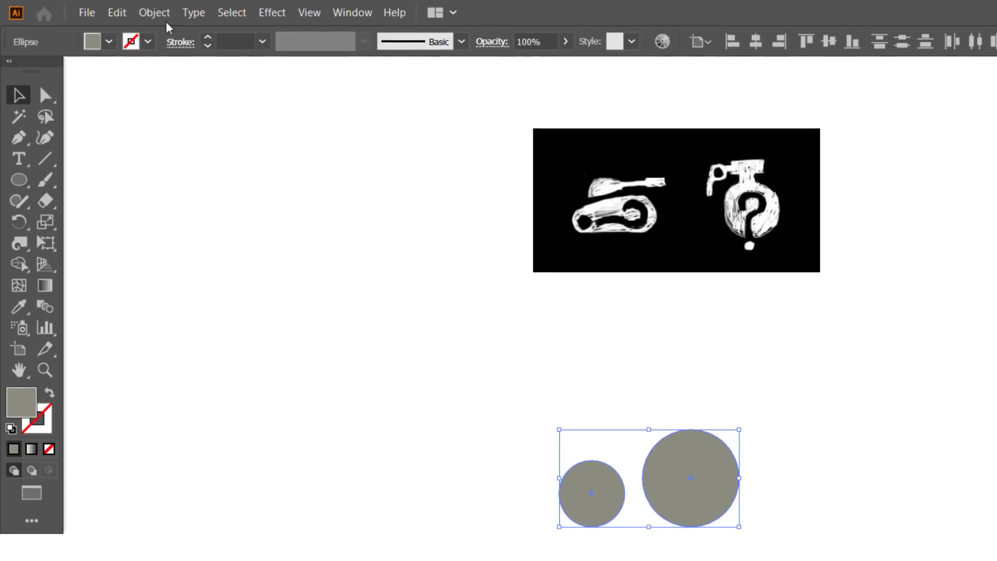
click(160, 19)
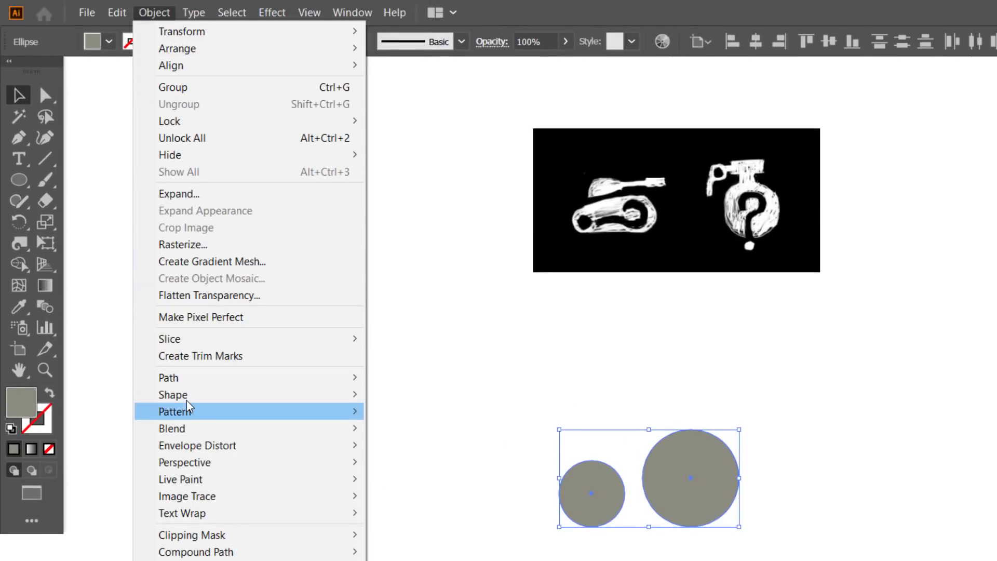
mouse_move(187, 403)
mouse_move(188, 428)
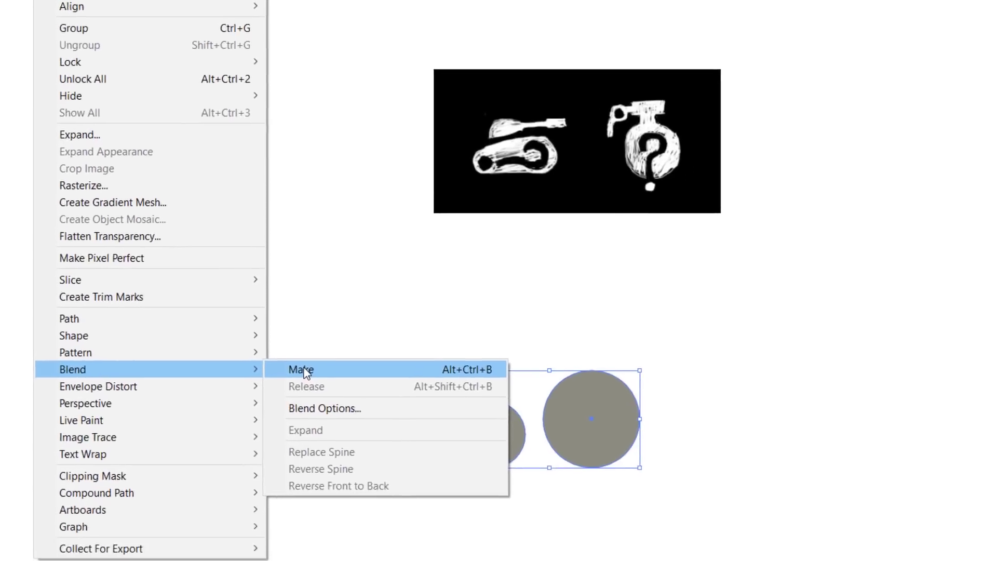
click(394, 428)
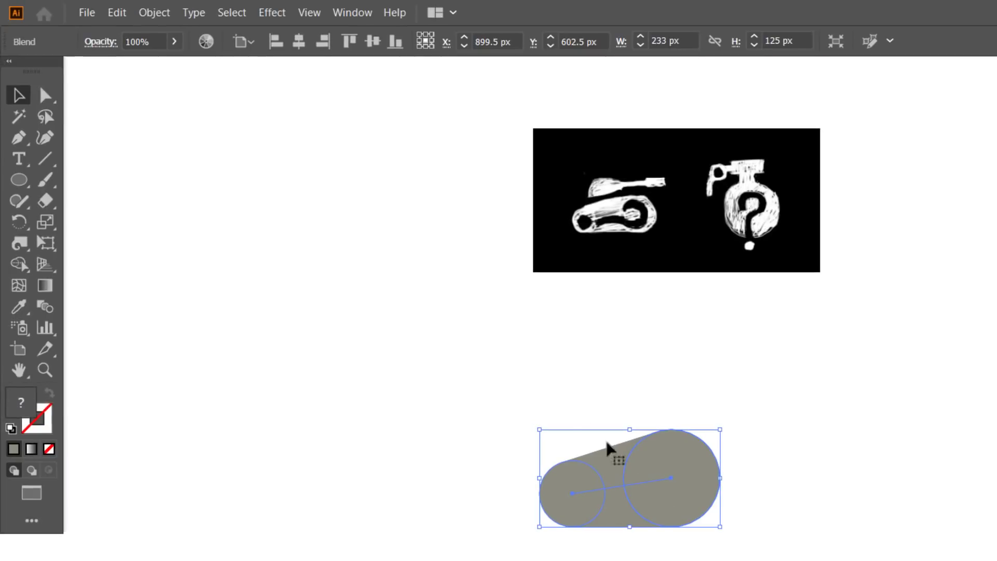
- Expand the blend's object and fill, and ungroup the resulting circles
click(154, 12)
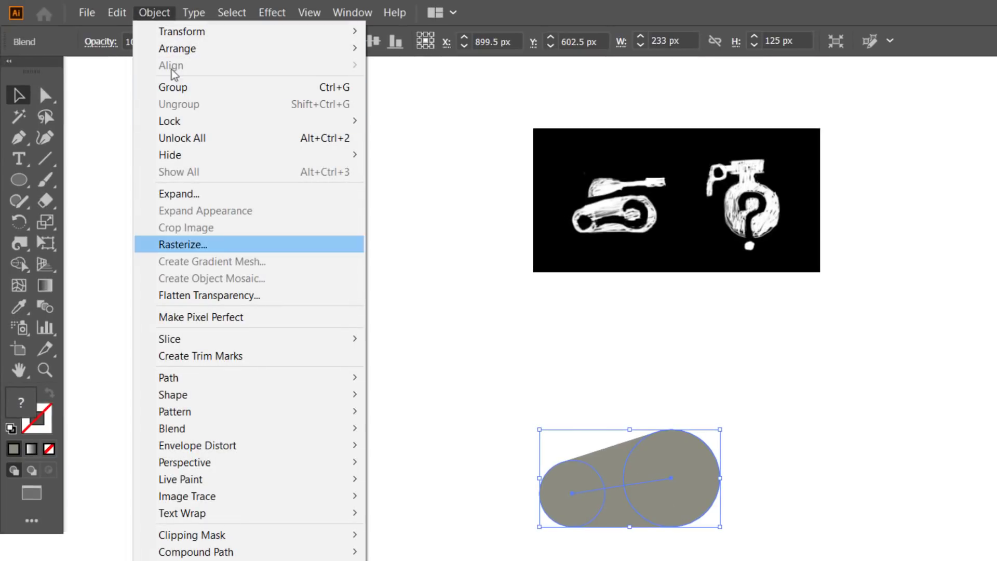
click(179, 193)
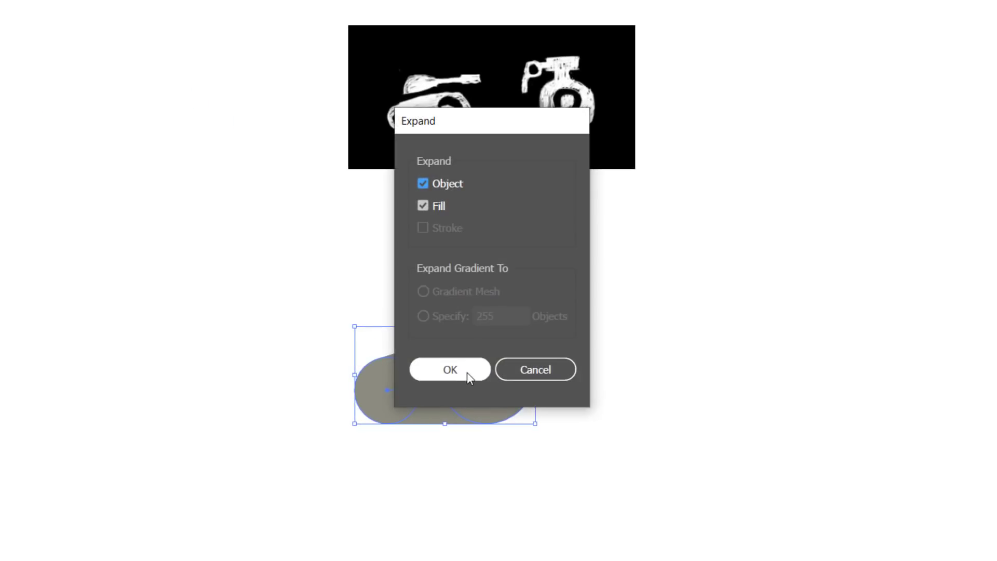
click(466, 371)
right_click(504, 379)
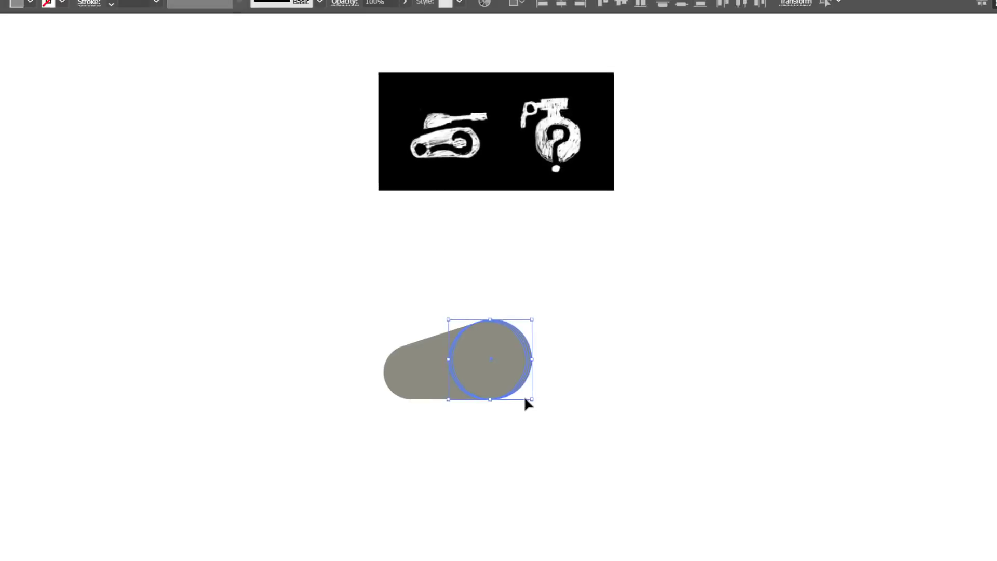
- Shorten the track shape by deleting circles at its large end and unite the remaining pieces into one path
key(Delete)
drag(527, 303, 525, 387)
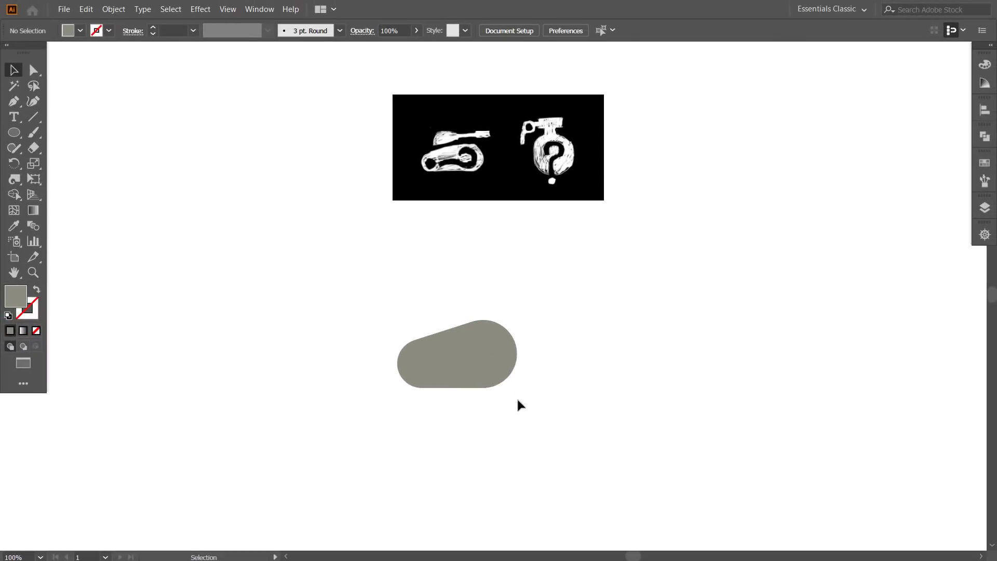
drag(518, 307, 405, 381)
click(984, 136)
click(835, 168)
click(984, 136)
- Enlarge the united track shape and reposition it below the sketch reference
drag(512, 321, 556, 296)
click(657, 357)
drag(456, 358, 472, 379)
- Add a "?" text character in the empty area to the left of the sketch reference
key(t)
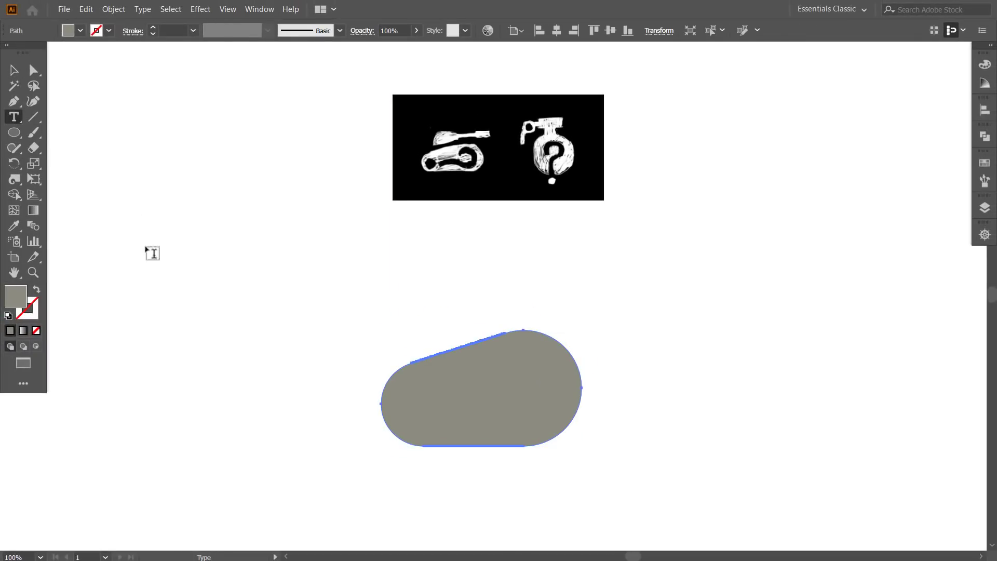
click(160, 261)
text(?)
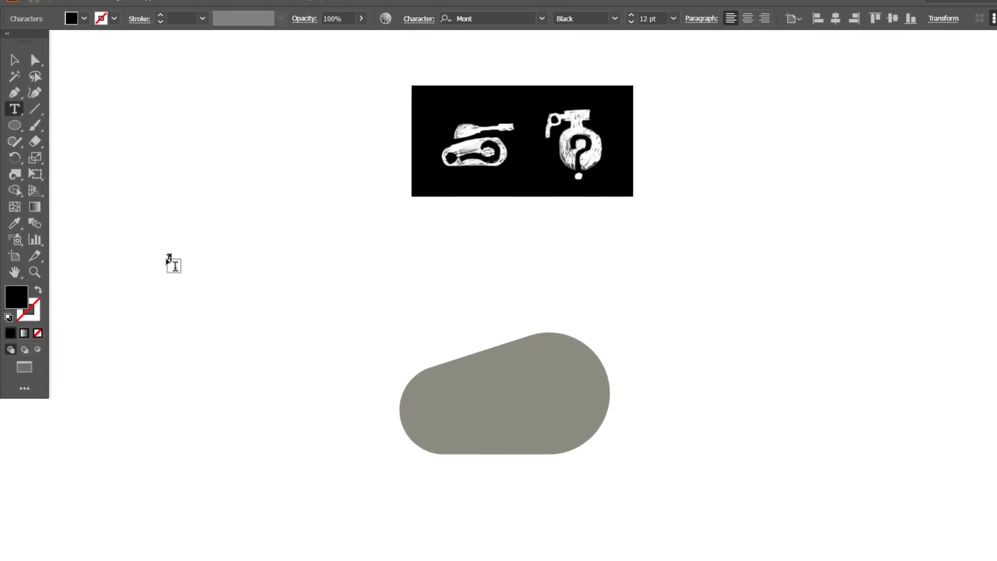
- Enlarge the question mark text, position it beside the narrow end of the track shape, and set its font style to Bold
key(Escape)
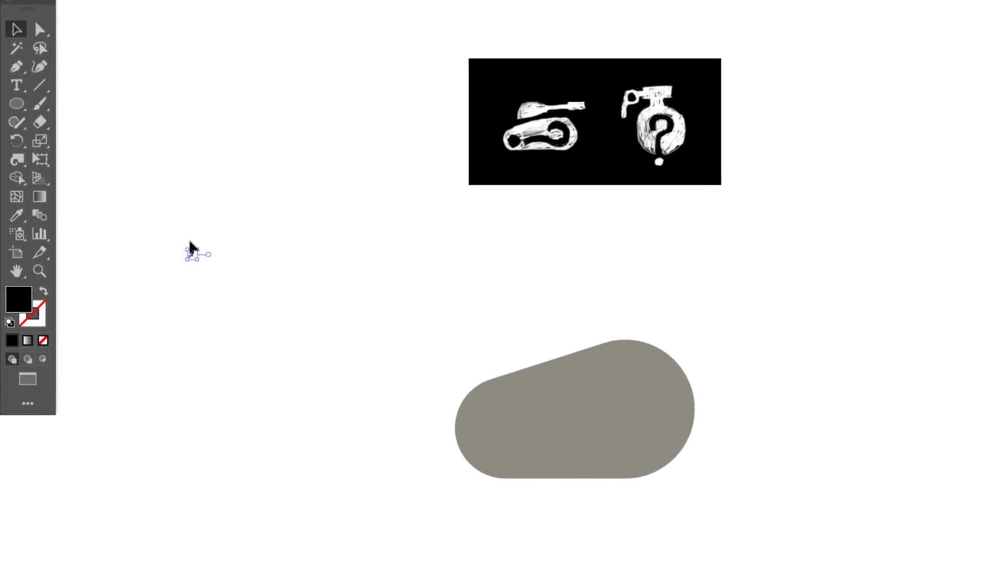
drag(220, 234, 332, 81)
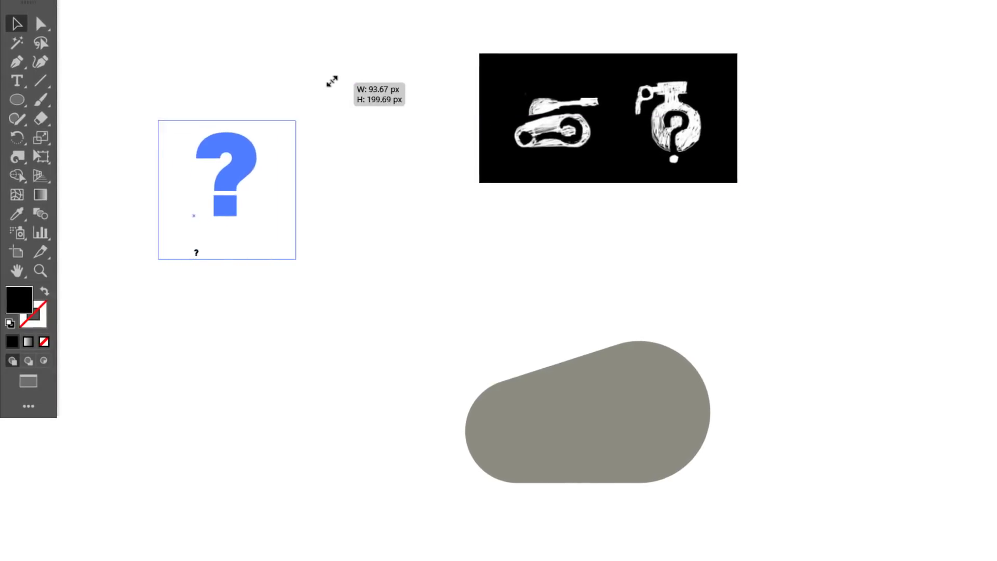
drag(359, 339, 359, 339)
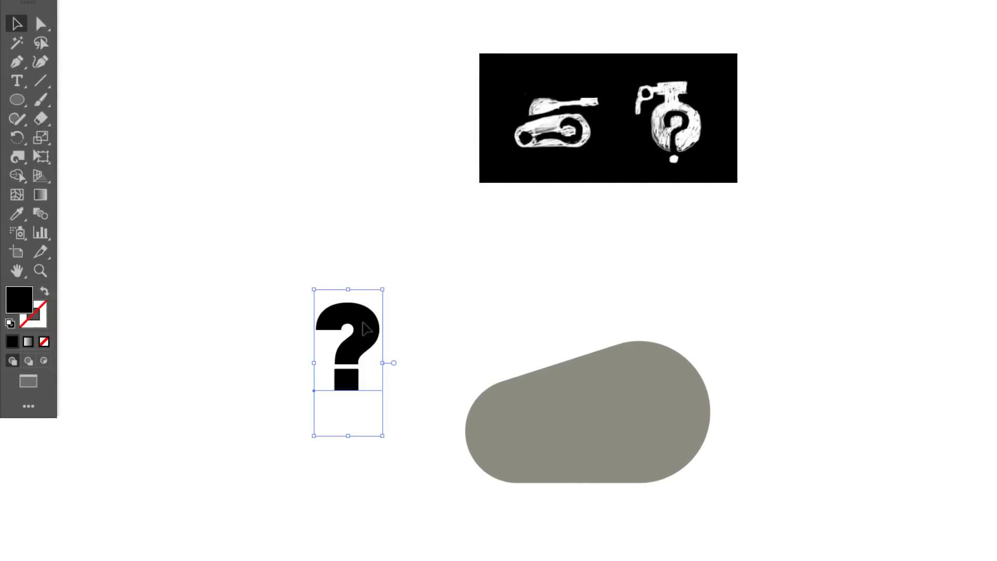
drag(382, 287, 407, 278)
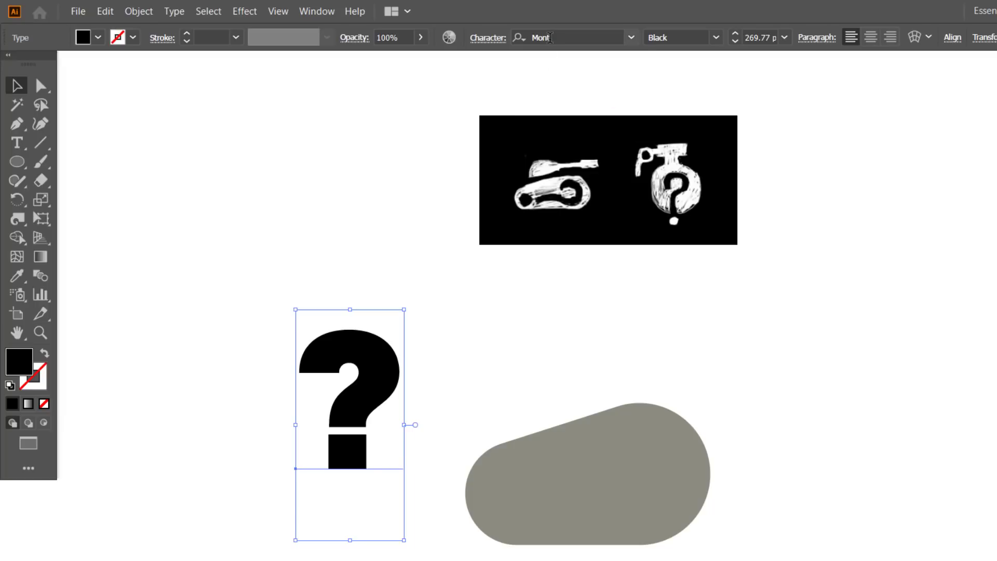
click(714, 39)
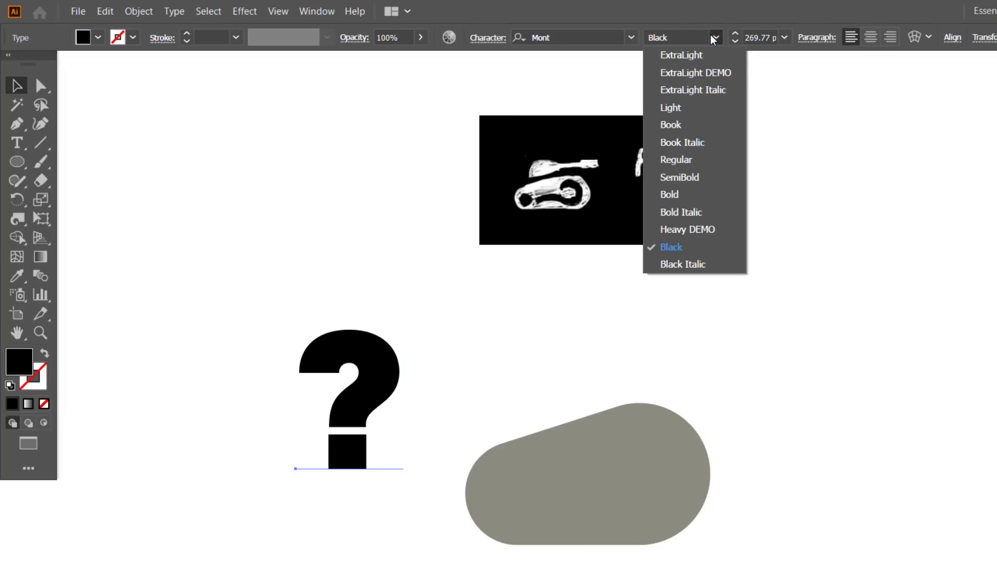
click(669, 194)
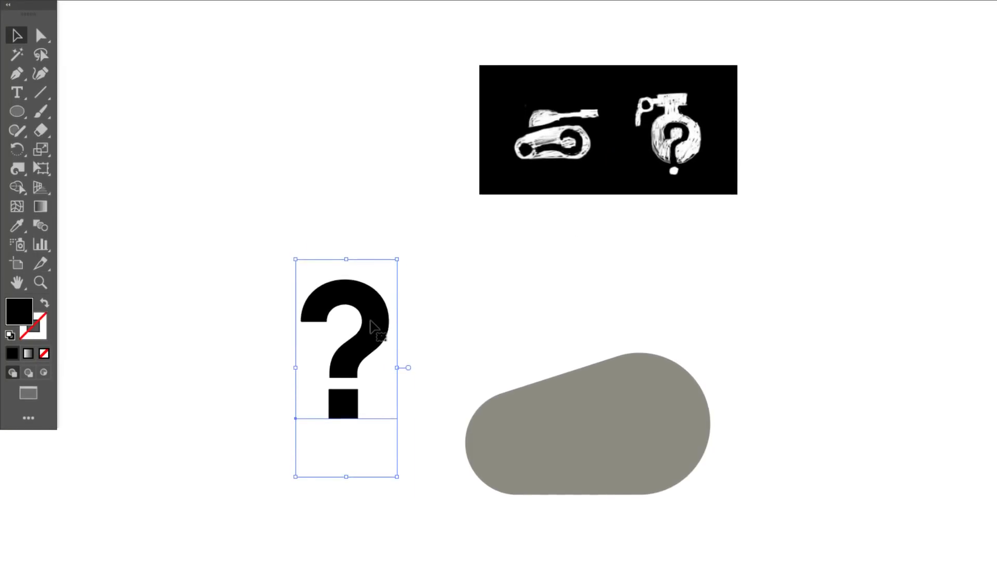
- Convert the question mark to outlines and separate it into individual paths by ungrouping it and releasing the compound path
right_click(372, 326)
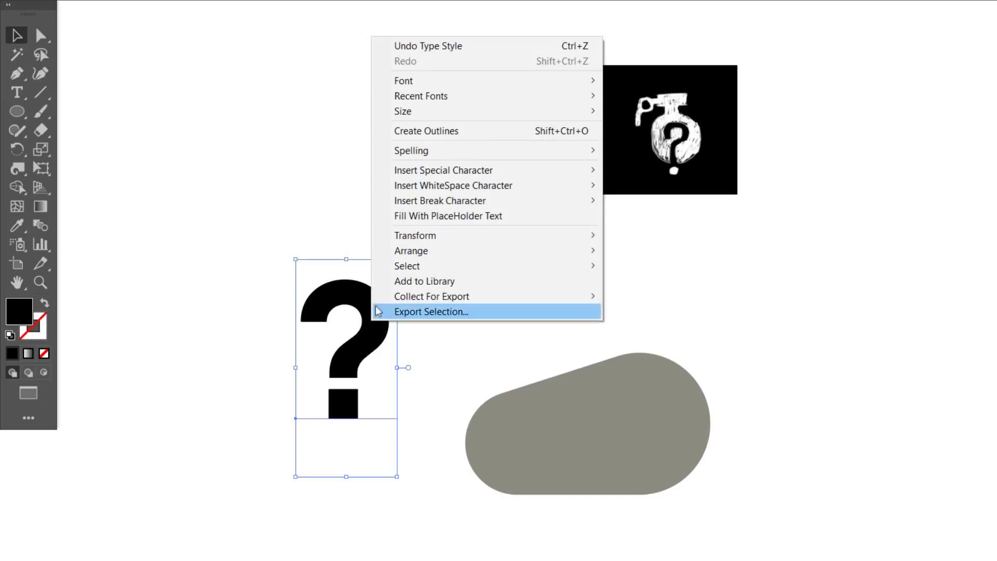
click(425, 130)
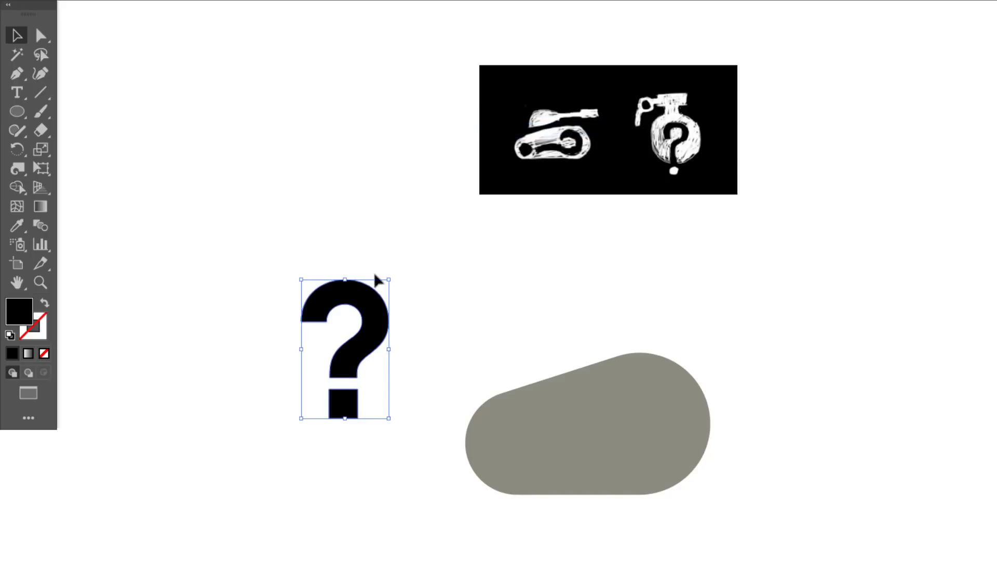
right_click(348, 362)
click(390, 472)
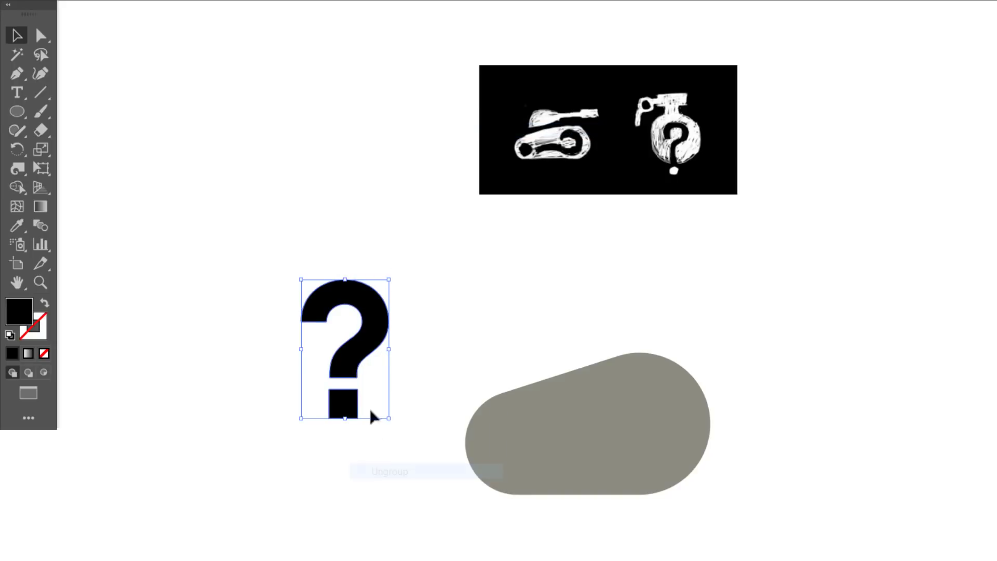
right_click(353, 355)
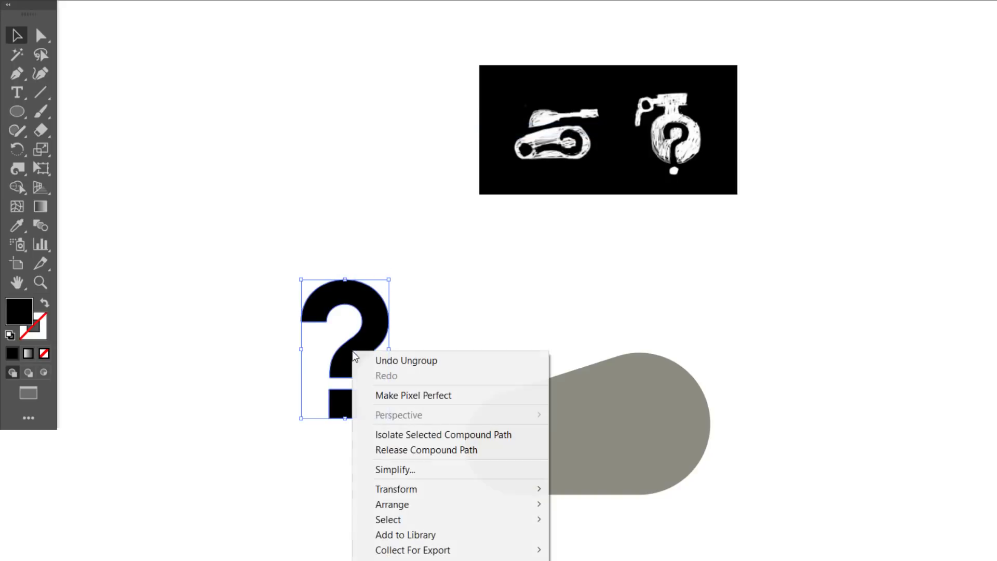
click(396, 448)
- Round the corners of the question mark's square dot fully to make it a circle
click(354, 434)
click(347, 402)
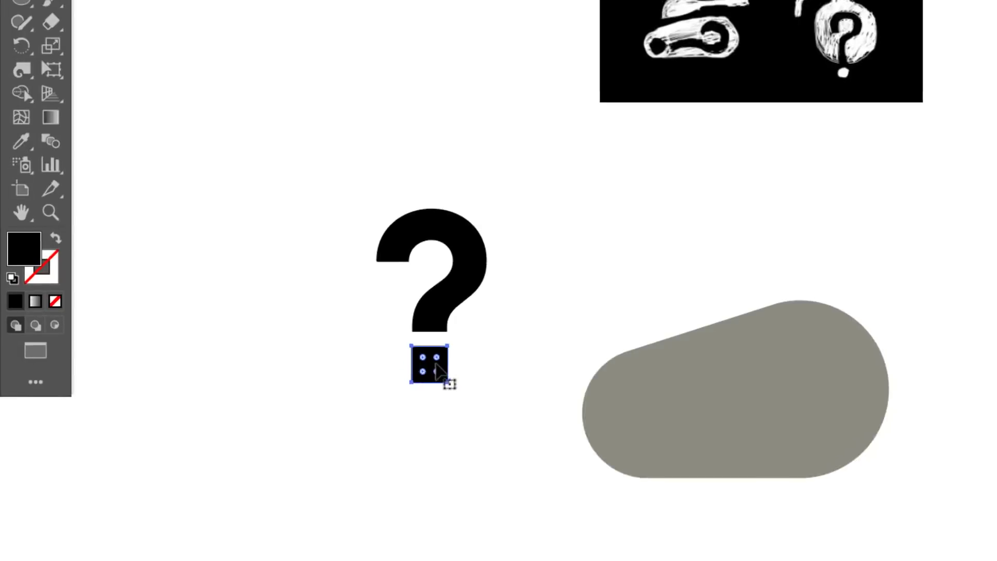
drag(470, 358, 462, 385)
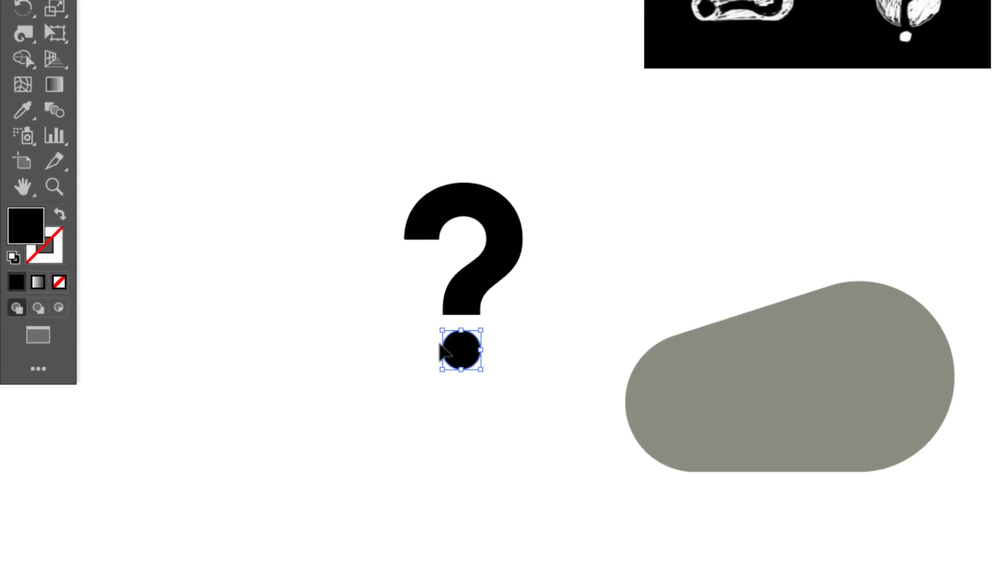
- Place the complete question mark over the narrow end of the track shape and recolour it white with the Eyedropper
drag(389, 271, 503, 378)
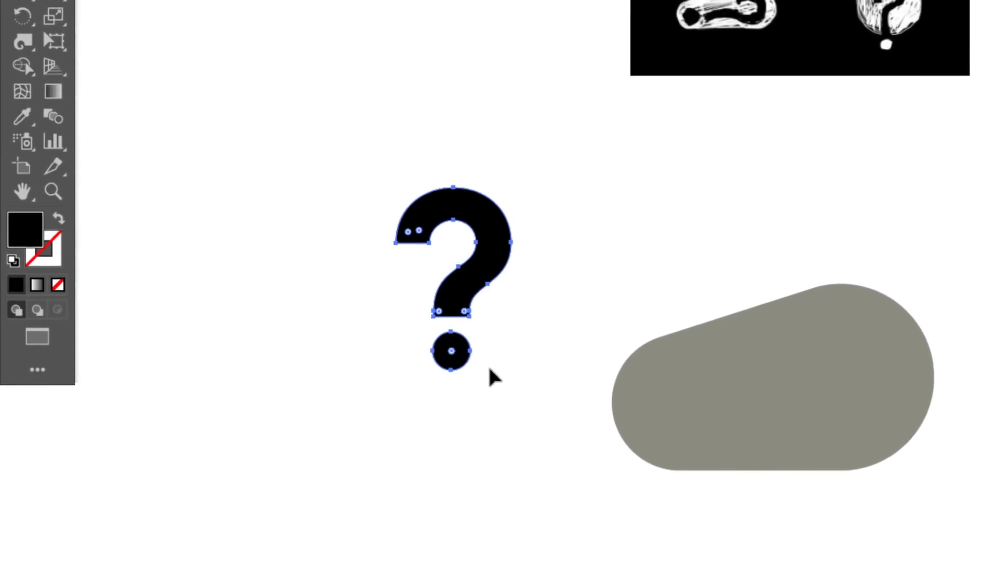
key(v)
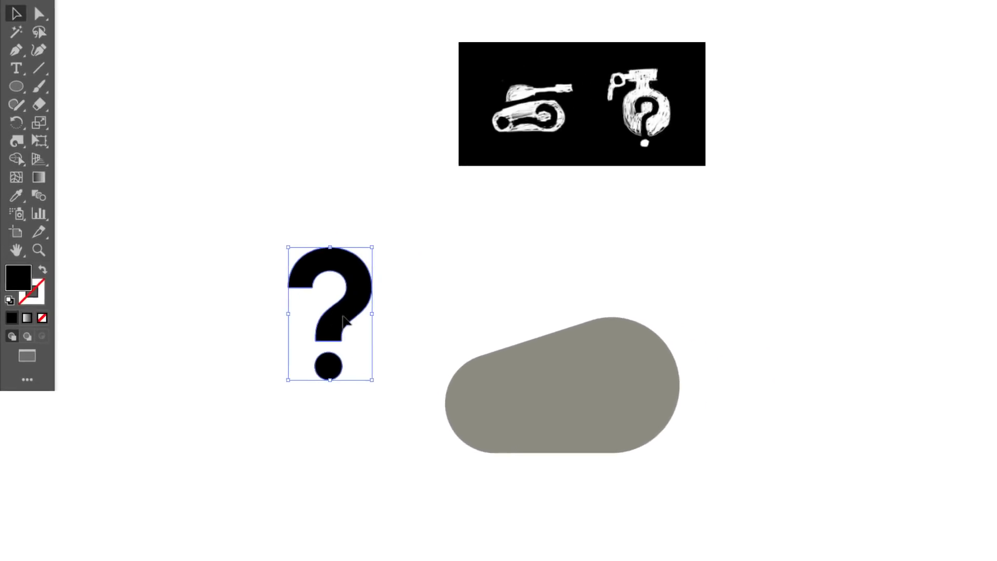
drag(441, 285, 660, 370)
drag(464, 386, 474, 402)
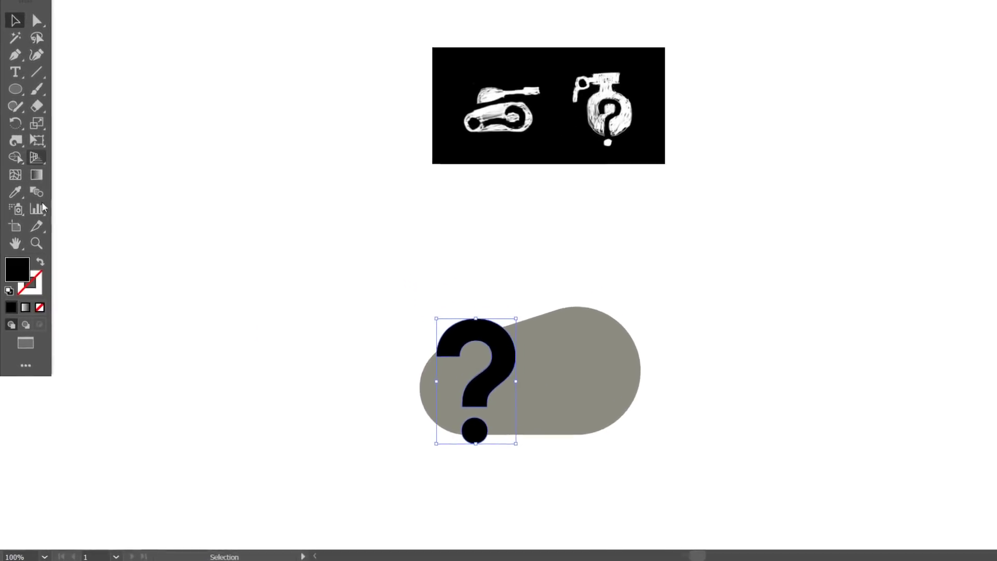
click(17, 159)
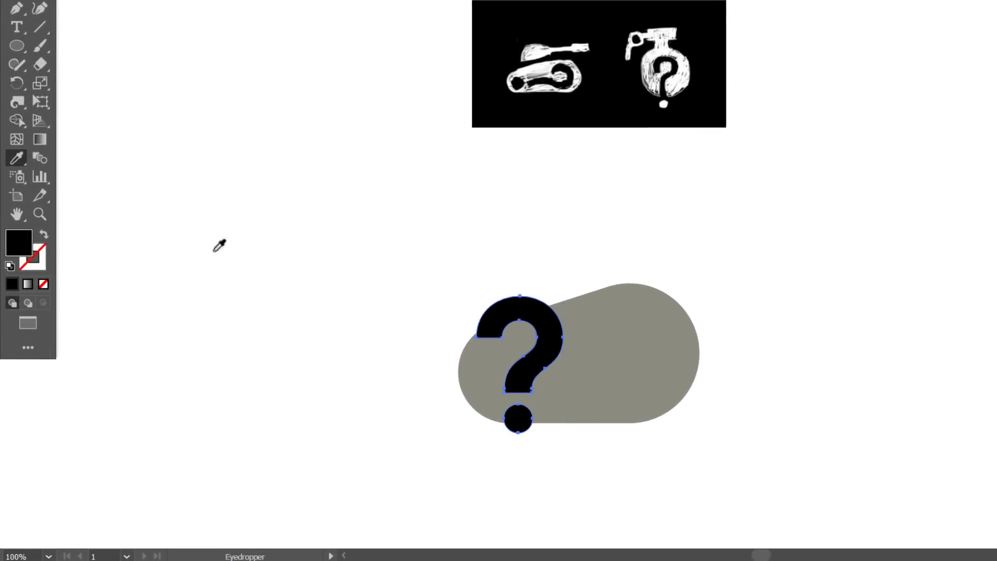
click(247, 267)
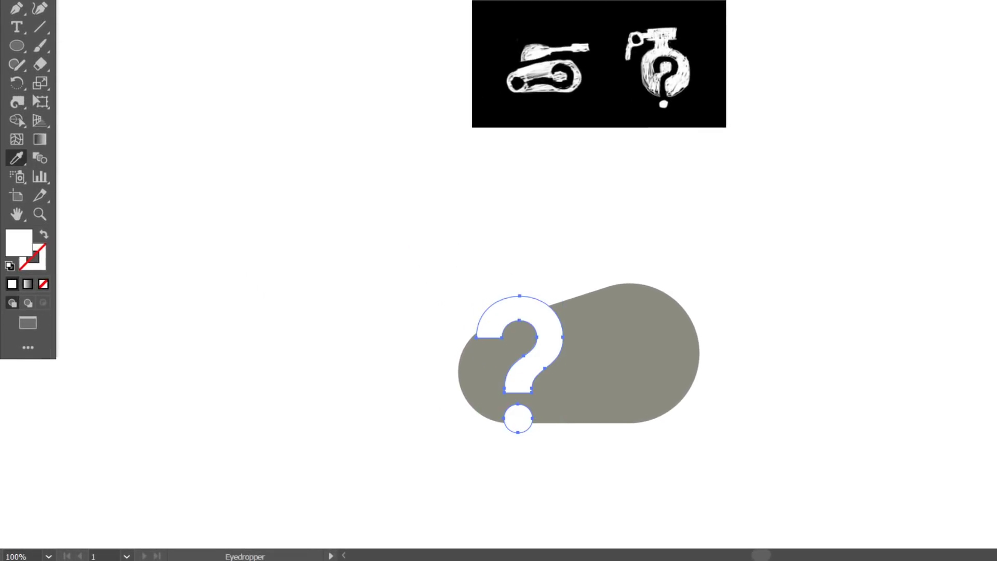
key(v)
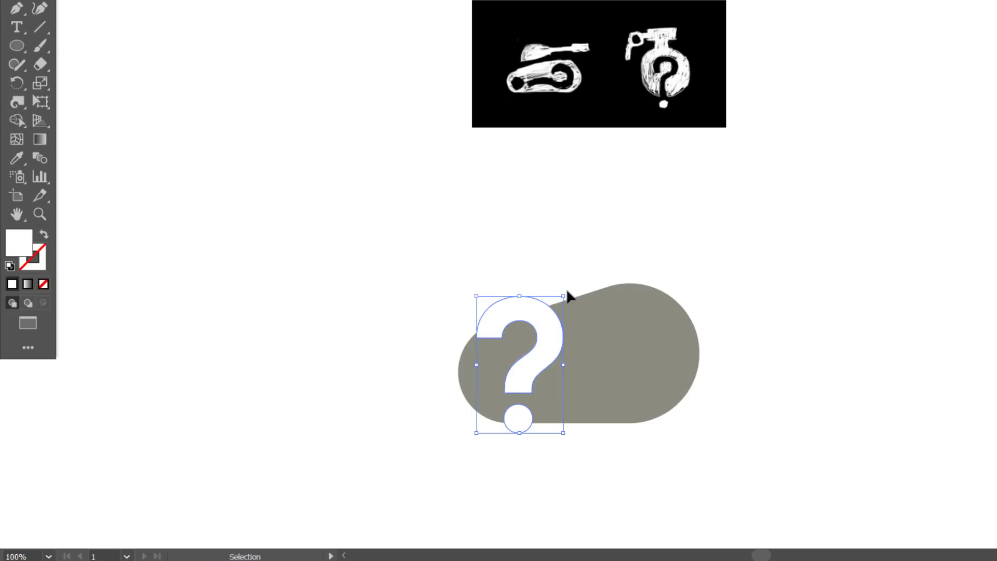
- Rotate the question mark clockwise nearly onto its side and scale it to fit inside the track, with its dot at the narrow end
drag(567, 291, 628, 387)
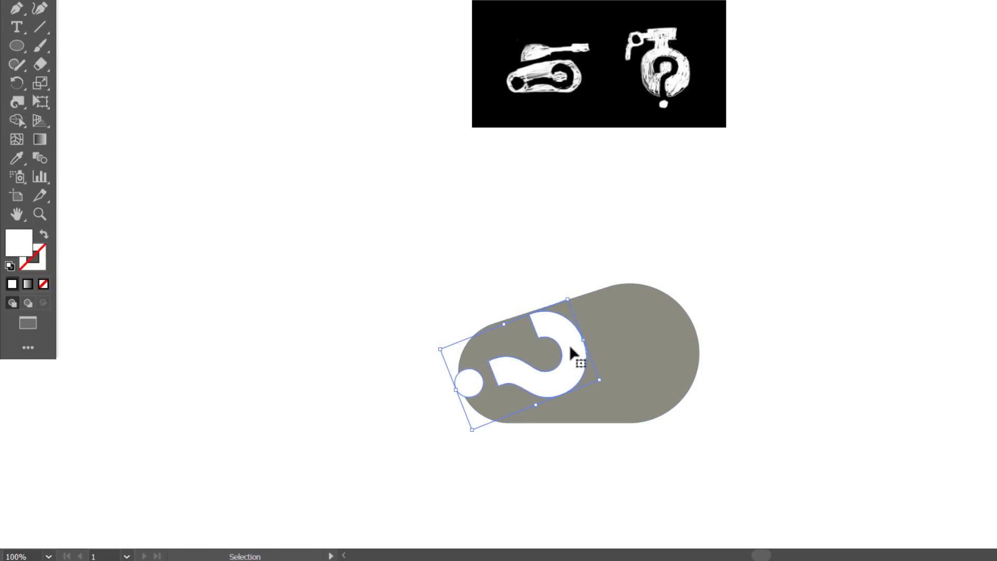
drag(569, 345, 609, 353)
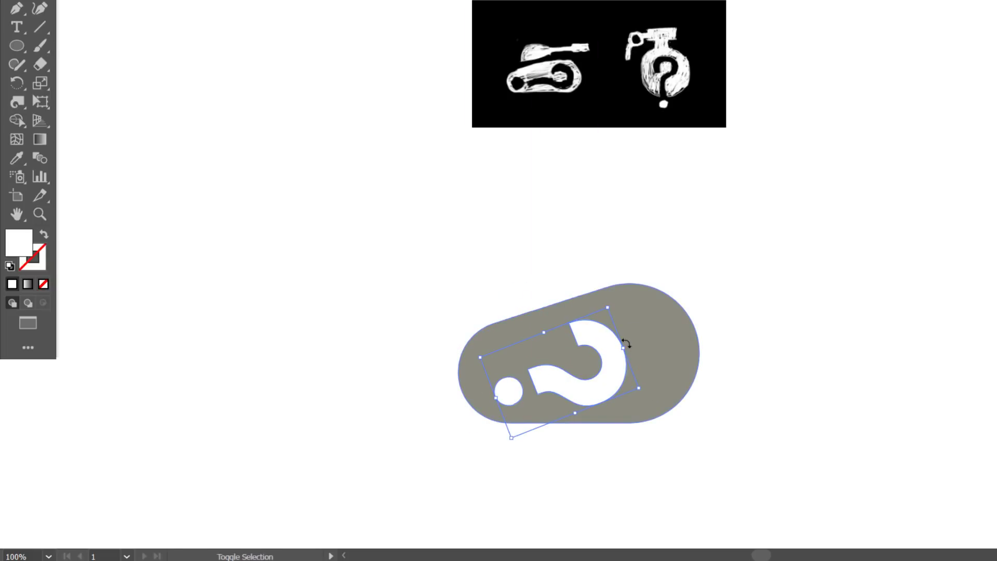
drag(607, 308, 641, 290)
drag(629, 276, 633, 279)
drag(528, 327, 528, 328)
mouse_move(496, 351)
mouse_down()
mouse_move(512, 357)
mouse_move(499, 353)
mouse_up()
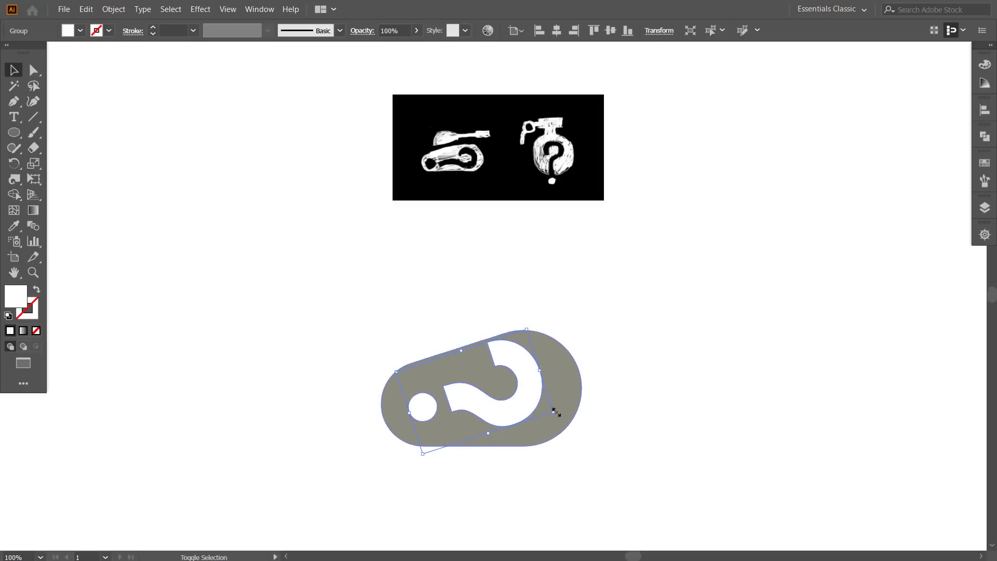
drag(554, 413, 562, 416)
drag(568, 414, 566, 422)
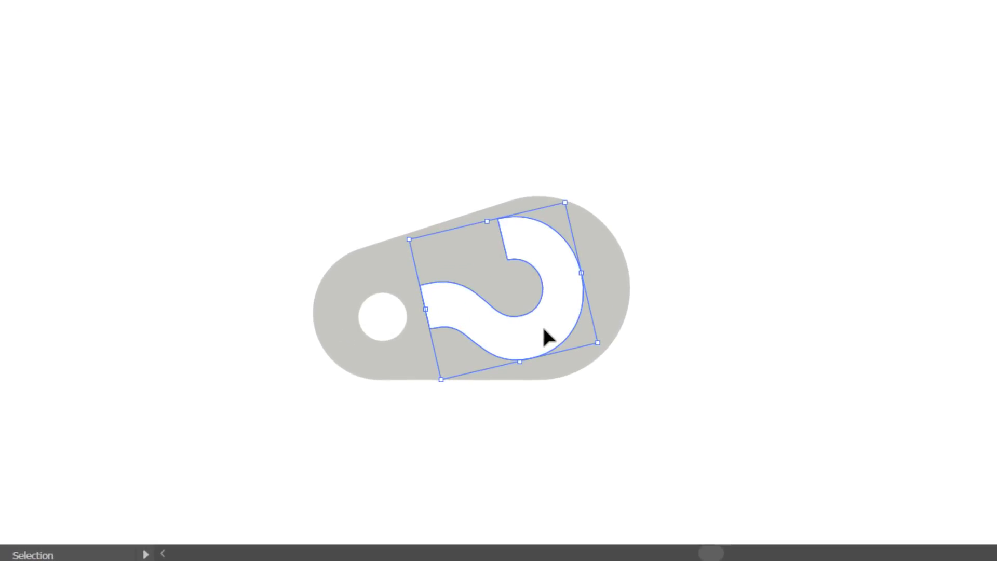
- Within the group, nudge the question mark's hook toward the wide end of the track and enlarge its round dot
key(Right)
key(Right)
key(Right)
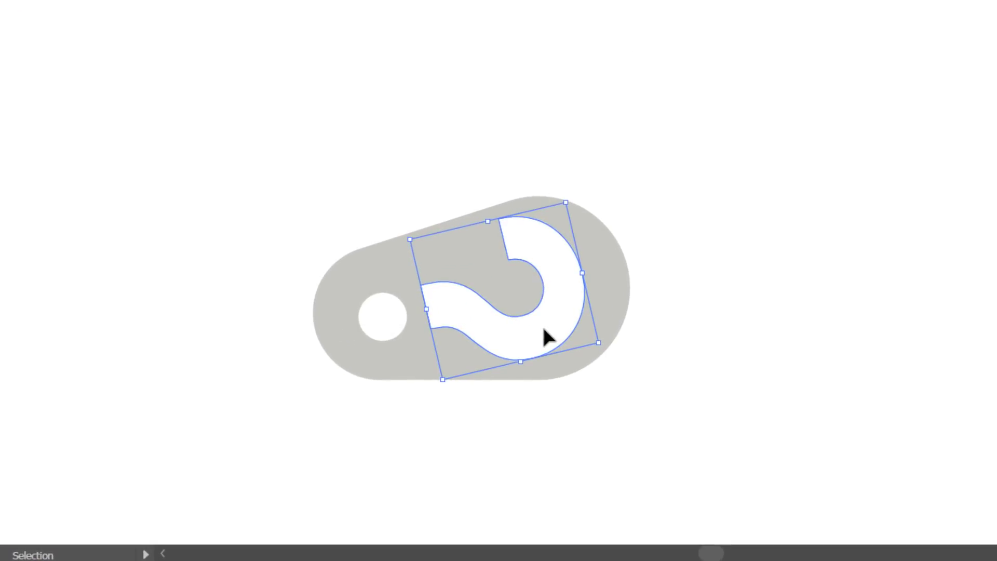
key(Down)
key(Right)
key(Right)
key(Right)
key(Right)
key(Right)
key(Right)
key(Right)
key(Right)
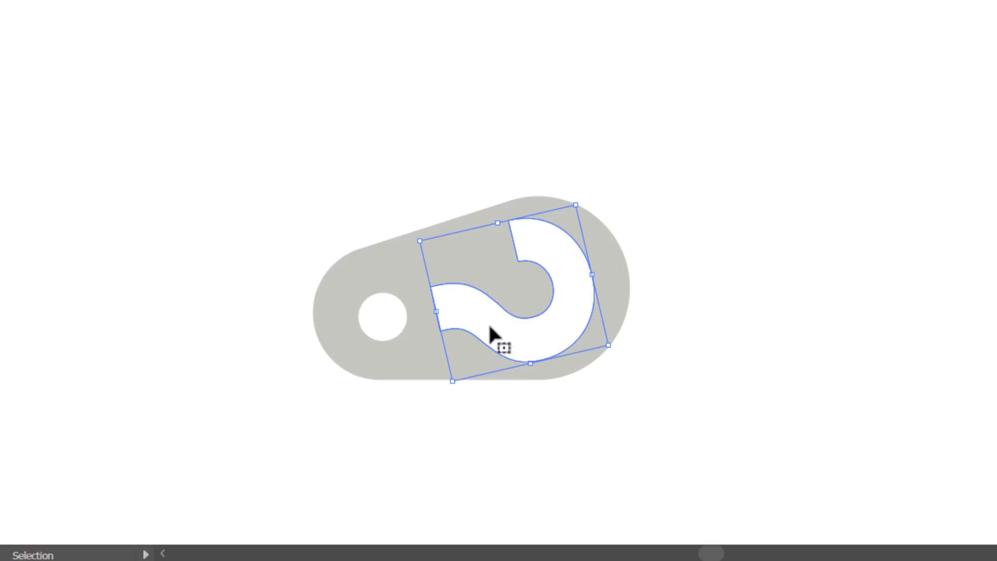
click(375, 323)
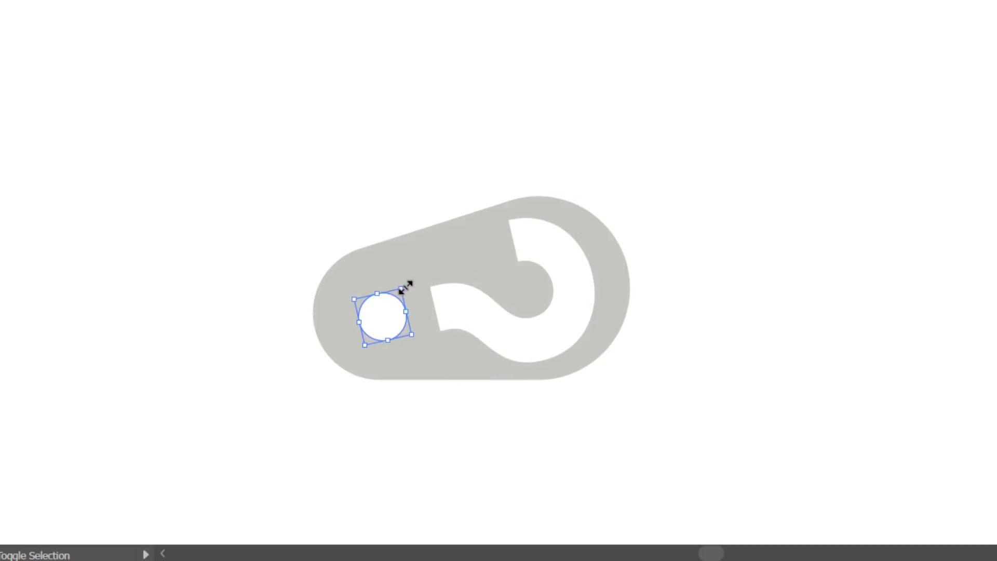
drag(406, 286, 412, 280)
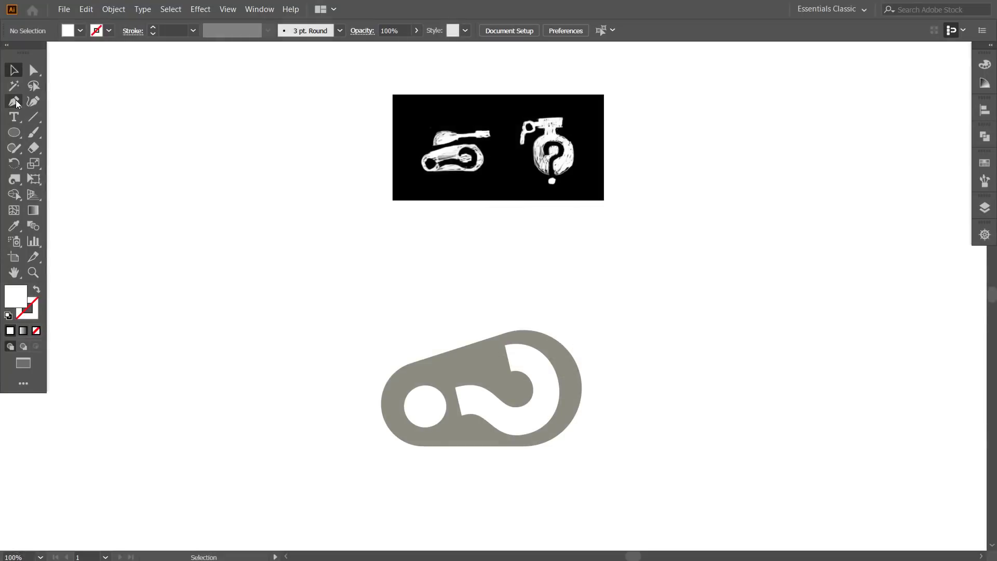
- Draw a four-sided turret with the Pen tool on the track's sloped upper edge and fill it with the track's grey
click(14, 101)
click(425, 359)
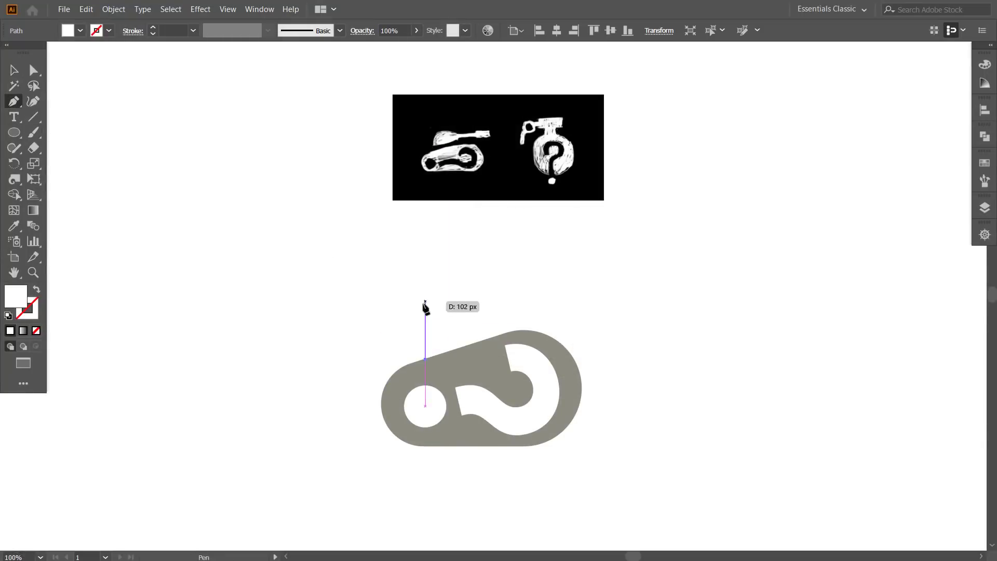
click(425, 293)
click(523, 293)
click(523, 333)
click(426, 359)
key(i)
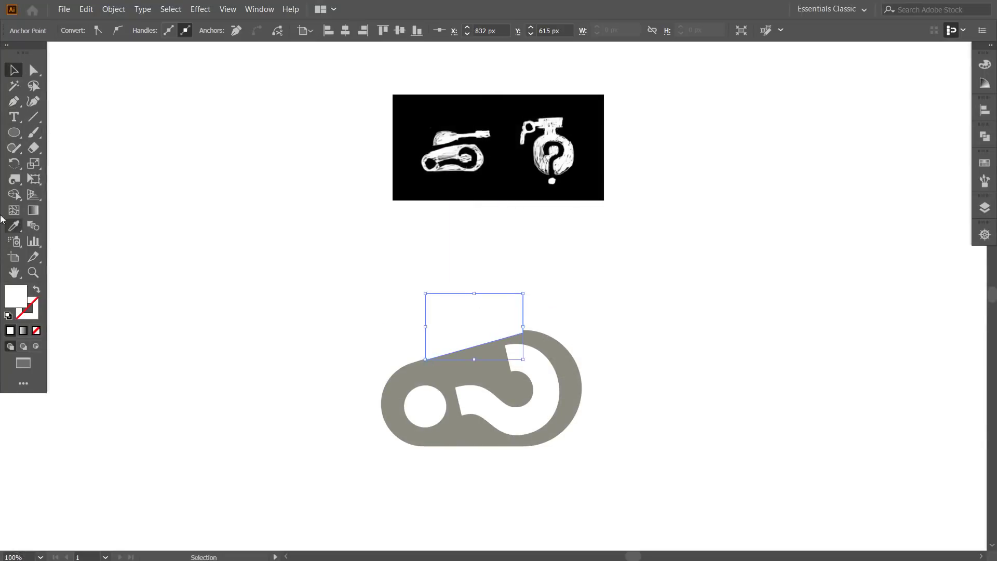
click(407, 372)
- Round the turret's upper-left corner to about 80 px and its upper-right corner to a smaller radius
key(a)
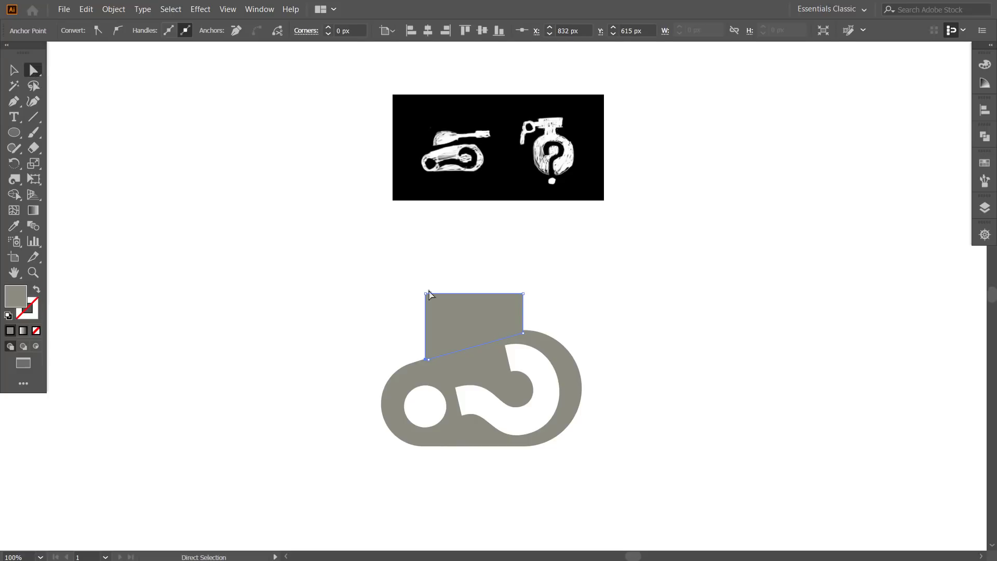
drag(434, 304, 475, 341)
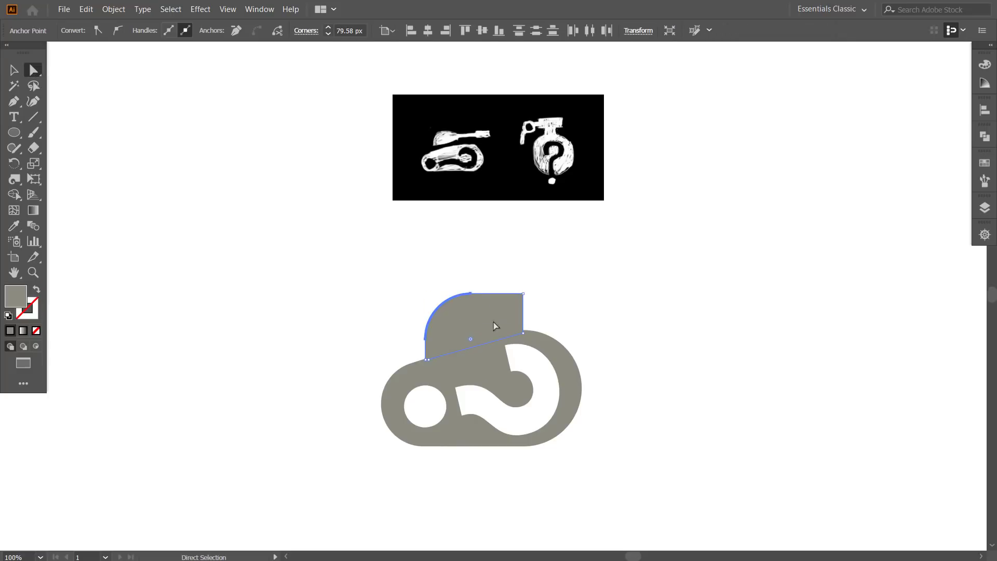
drag(514, 303, 507, 314)
key(v)
- Cut a slanted gap between turret and track by subtracting an offset copy of the track shape from the turret with Minus Front
click(490, 364)
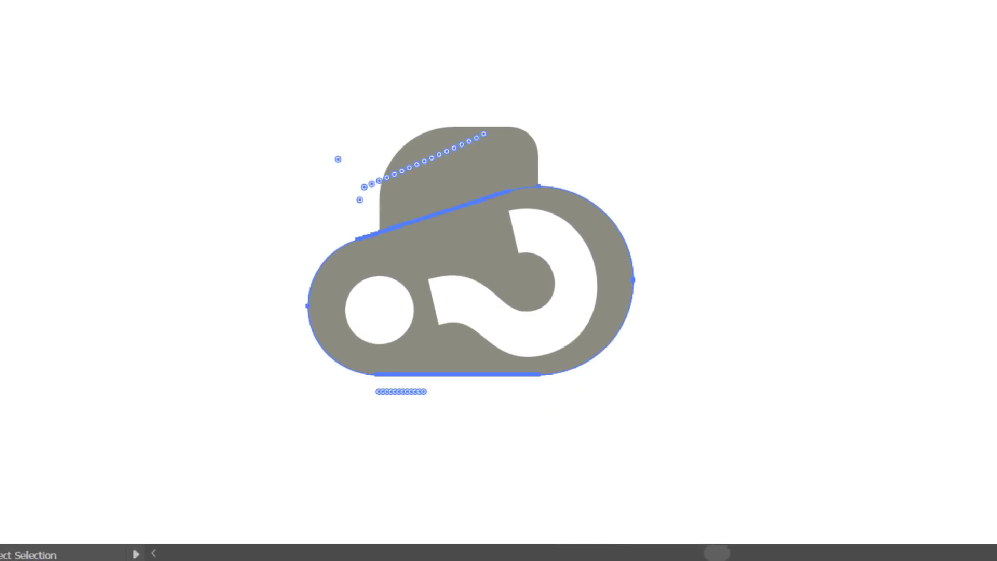
click(503, 166)
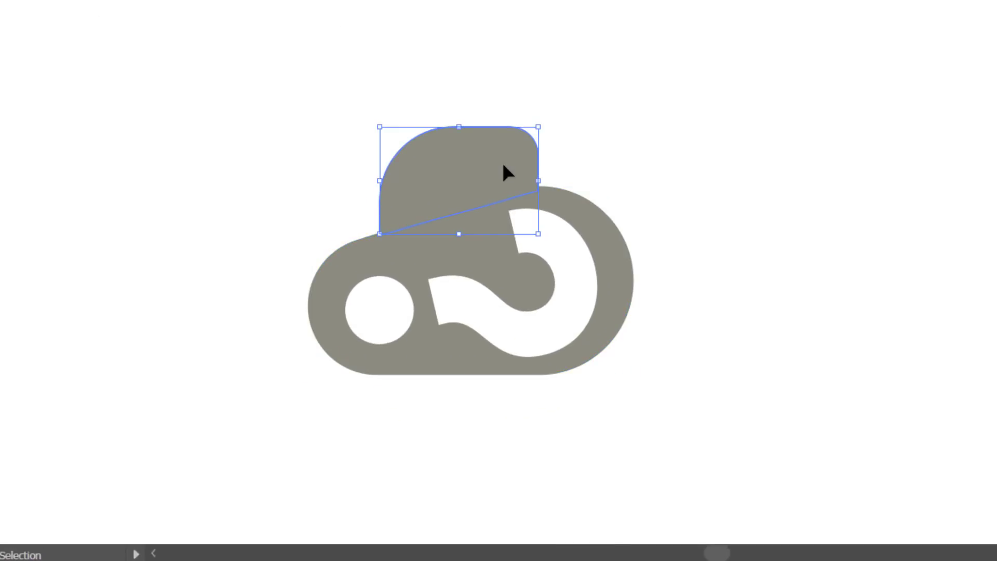
key(ctrl+z)
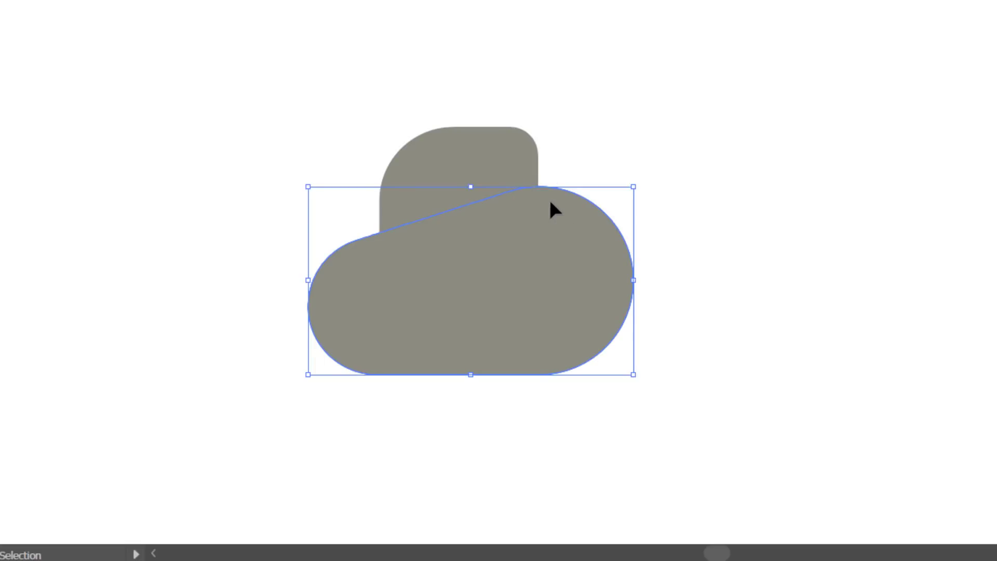
drag(550, 201, 564, 194)
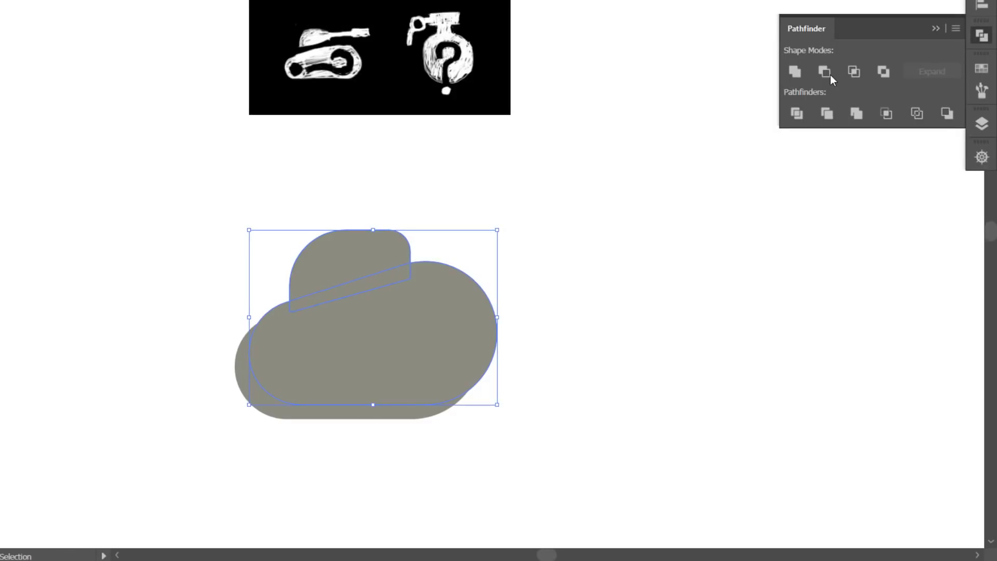
click(830, 75)
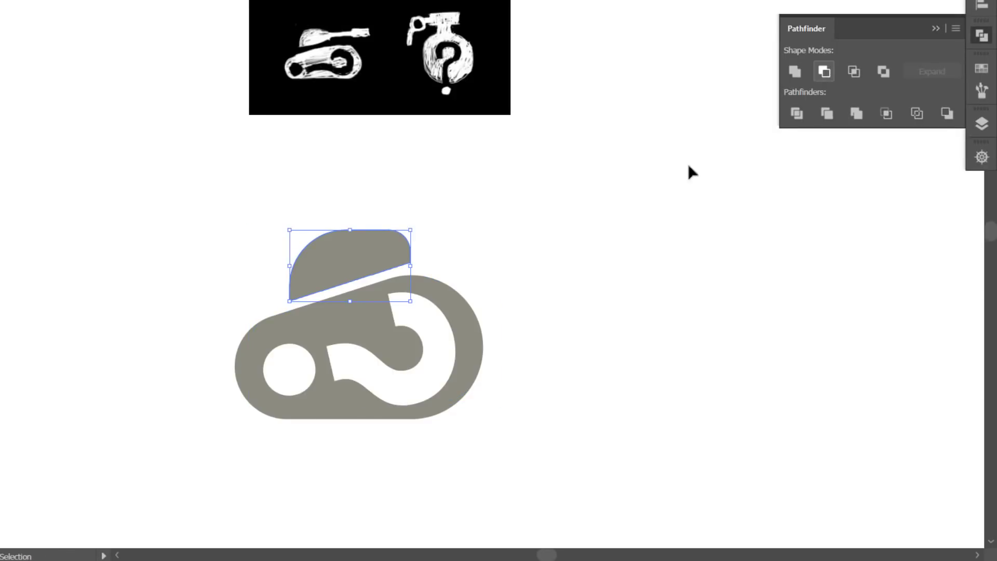
- Draw a thin rectangular gun barrel extending from the turret's upper right side, with a shorter, thicker muzzle block at its end
click(578, 232)
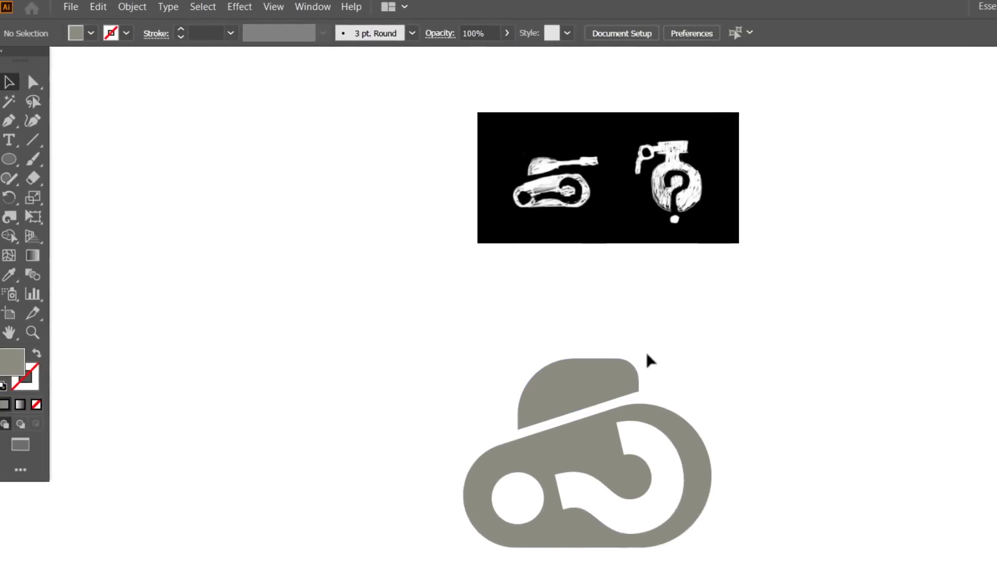
drag(8, 159, 57, 165)
drag(627, 323, 715, 339)
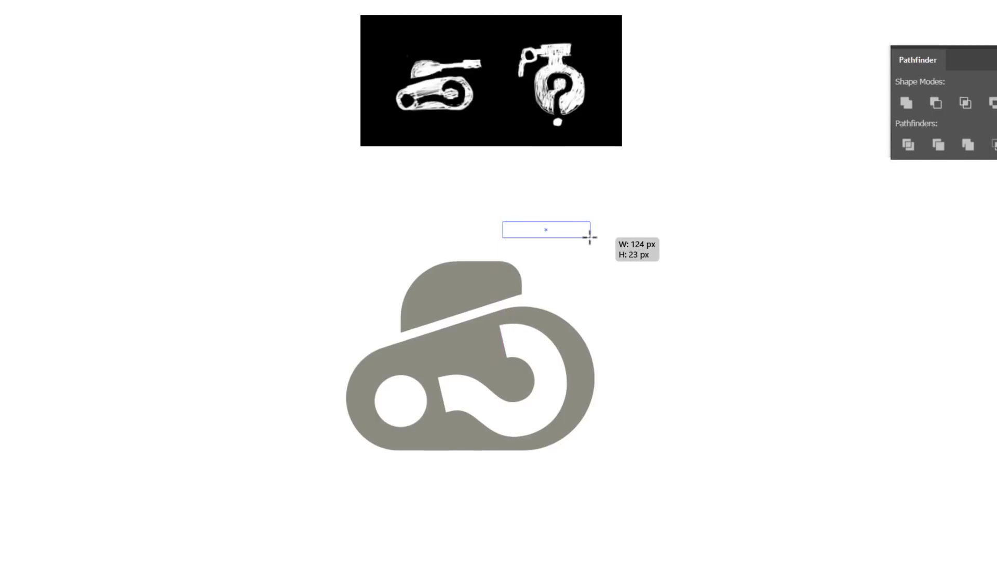
drag(589, 237, 616, 234)
key(v)
mouse_move(546, 229)
mouse_down()
mouse_move(543, 269)
mouse_move(533, 281)
mouse_move(523, 267)
mouse_move(525, 276)
mouse_up()
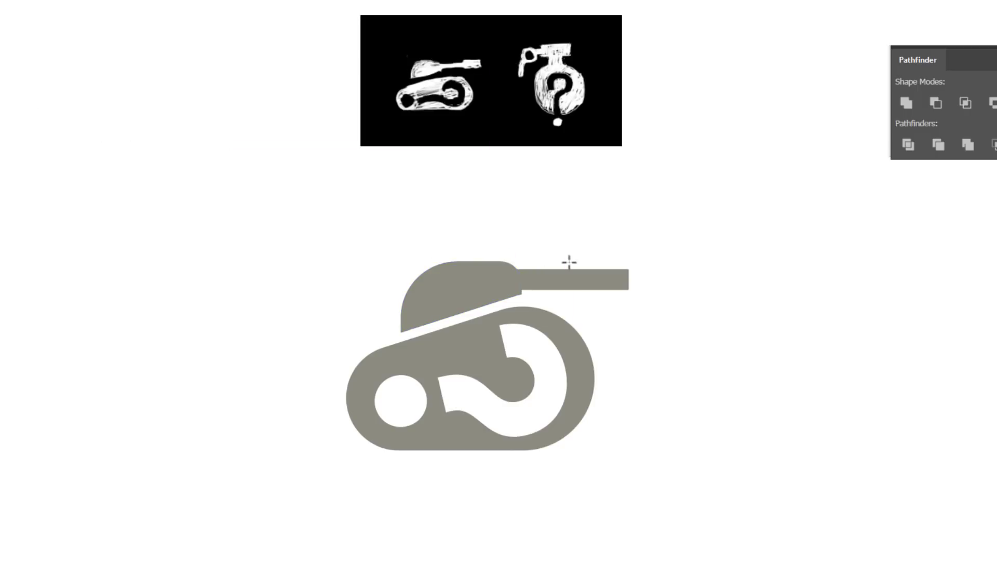
drag(570, 262, 628, 295)
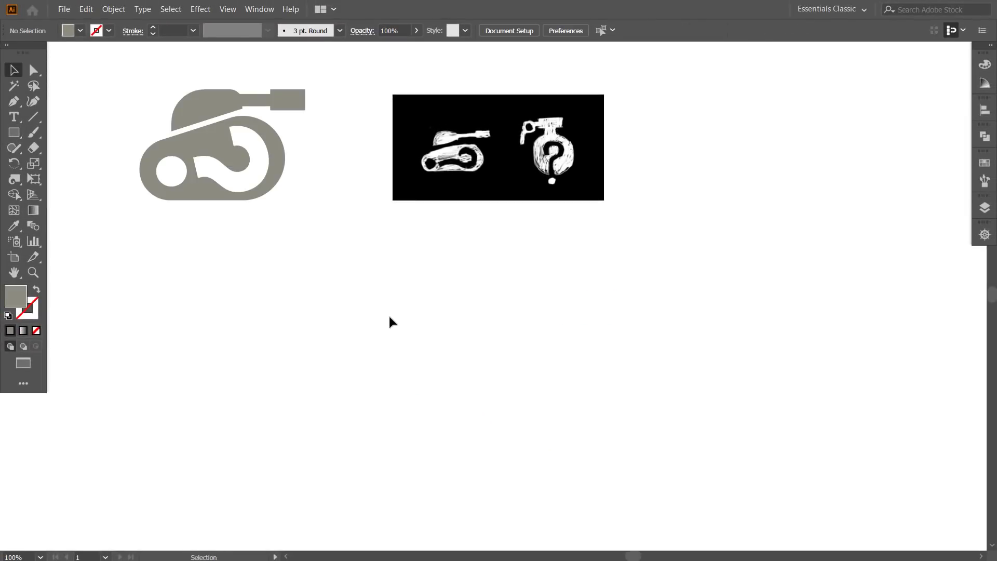
- Draw a large grey circle below the sketch image as the grenade's body and shift it slightly up
drag(14, 133, 56, 163)
drag(400, 319, 560, 478)
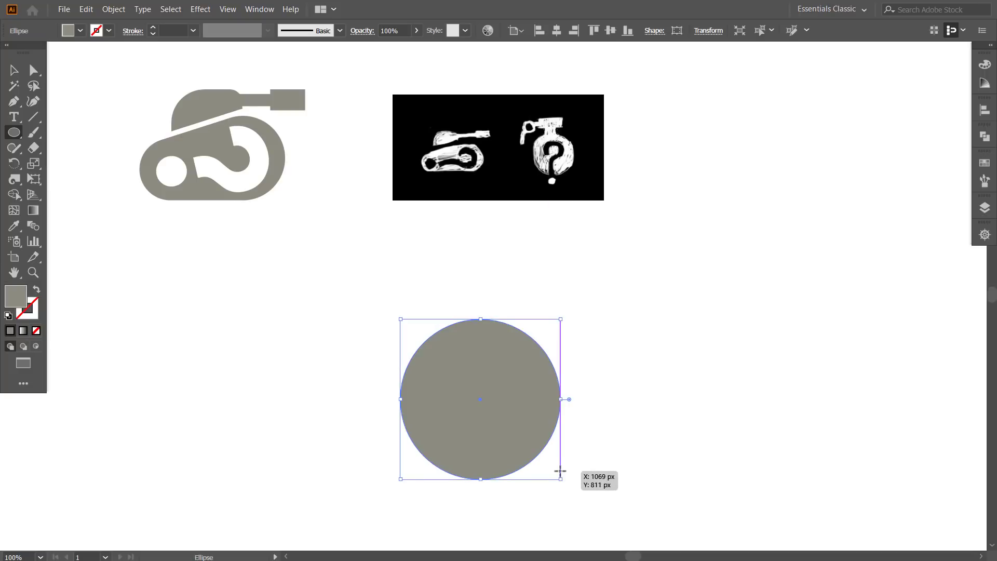
click(16, 70)
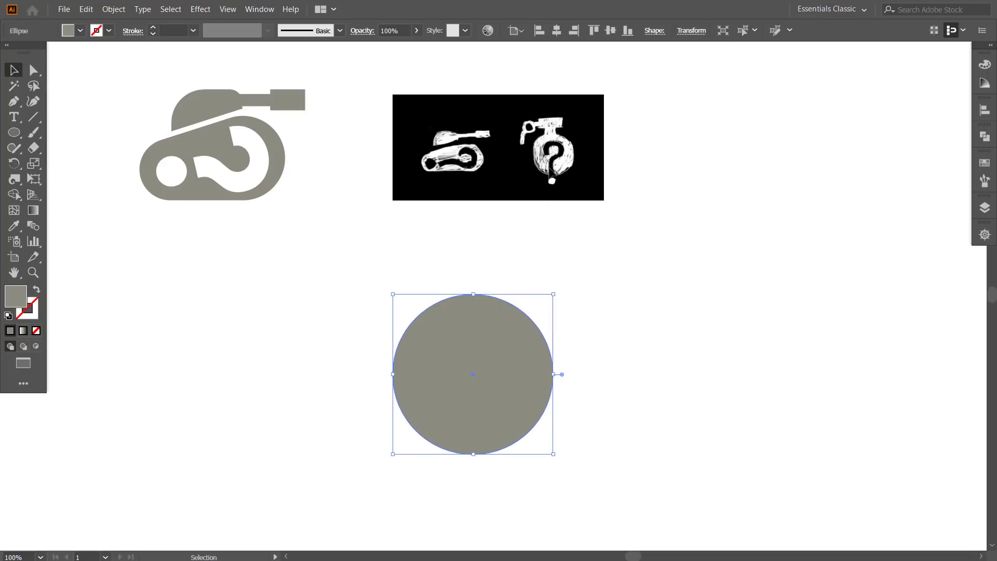
click(607, 289)
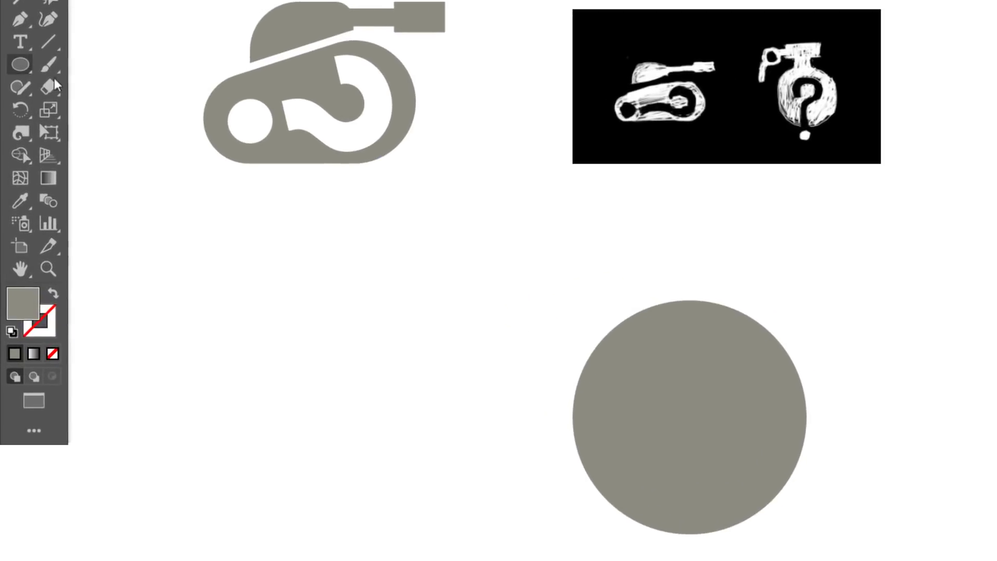
- Draw a hexagon beside the circle and fill it with the black sampled from the sketch's background
click(14, 132)
drag(22, 75, 78, 129)
drag(386, 299, 427, 340)
drag(455, 243, 470, 363)
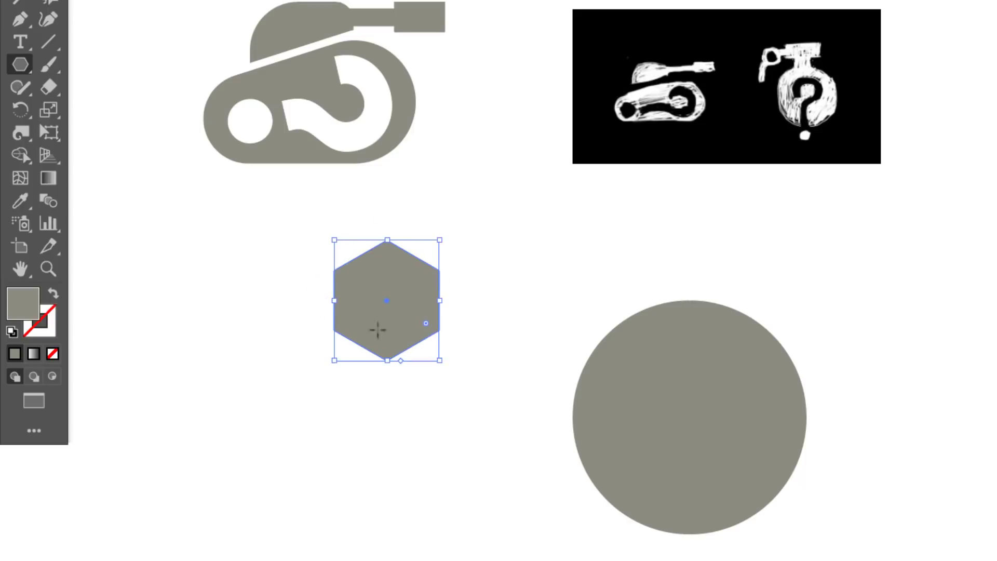
click(21, 201)
click(601, 145)
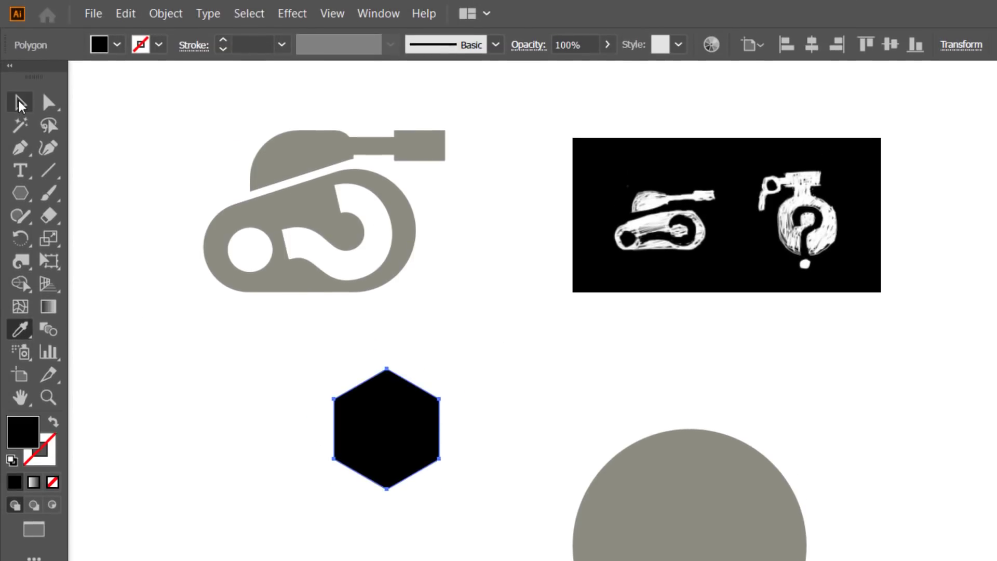
- Shrink the black hexagon and place it centred on the circle's top edge
click(20, 104)
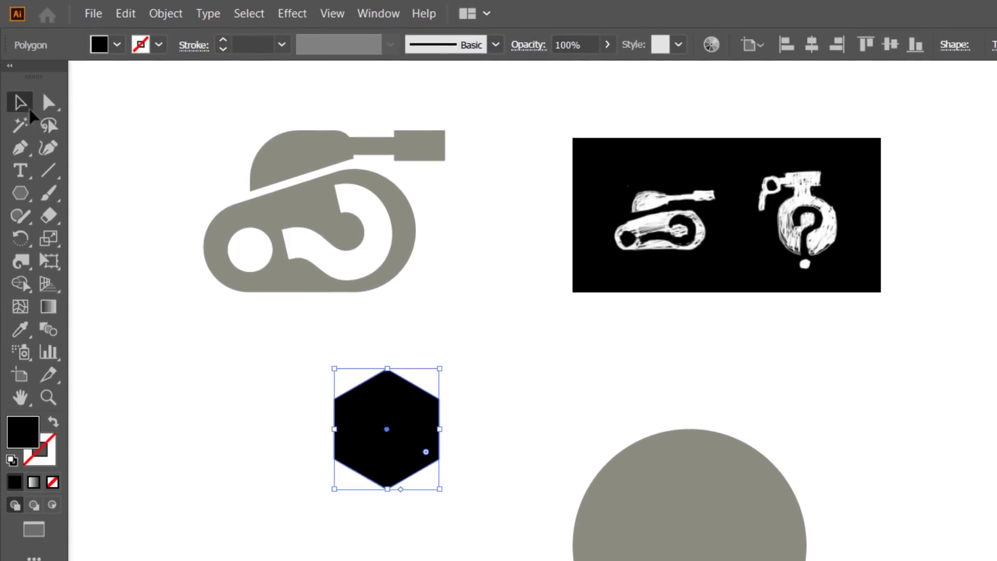
drag(400, 418, 674, 377)
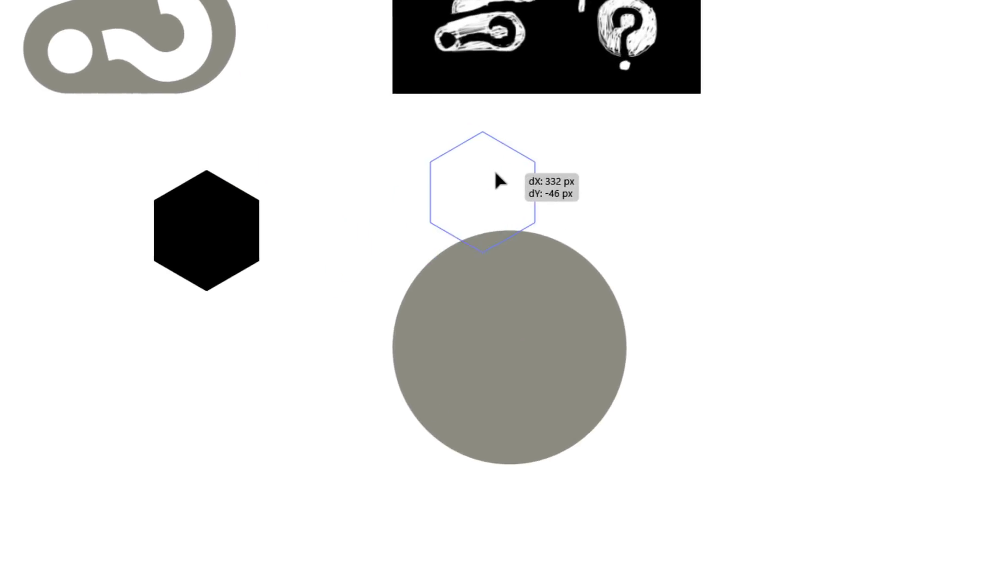
drag(496, 174, 519, 223)
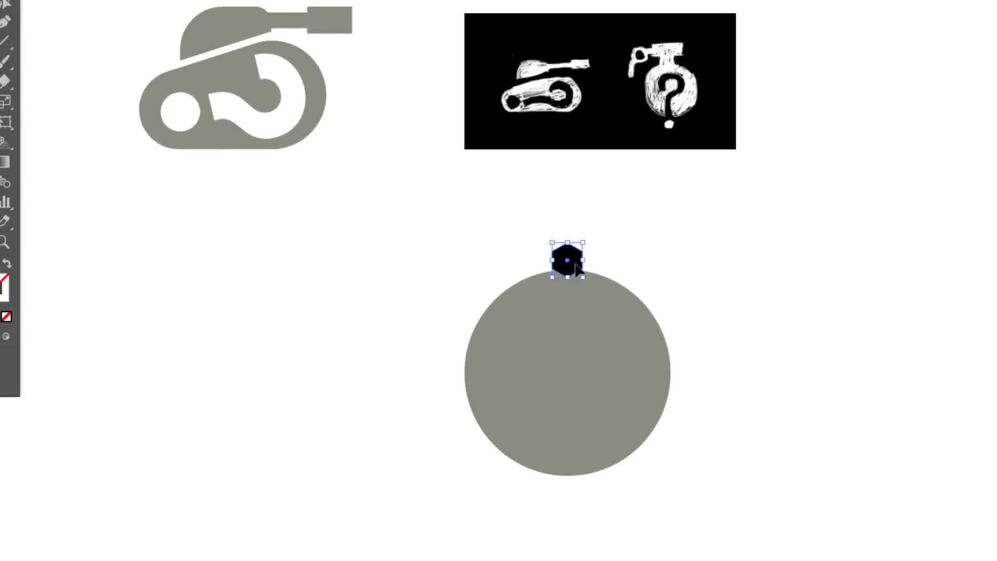
- Rotate a copy of the hexagon 45° about the circle's centre and repeat until eight hexagons surround the circle
click(19, 120)
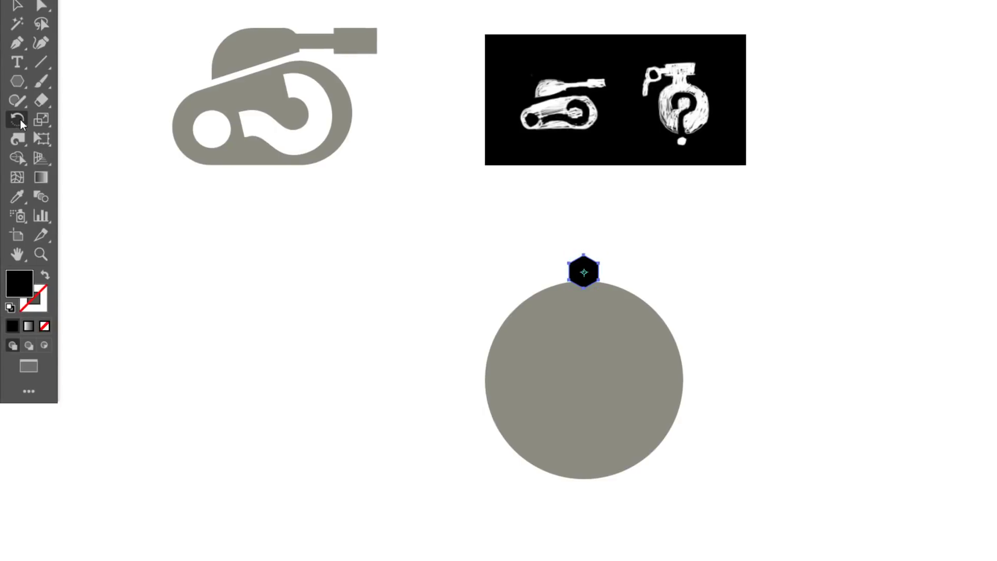
click(584, 379)
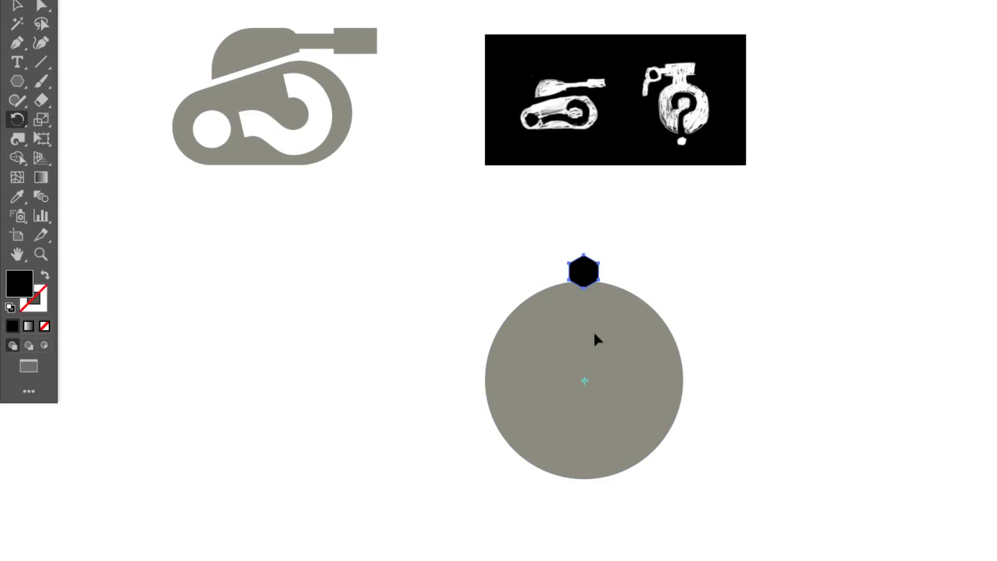
drag(618, 244, 666, 289)
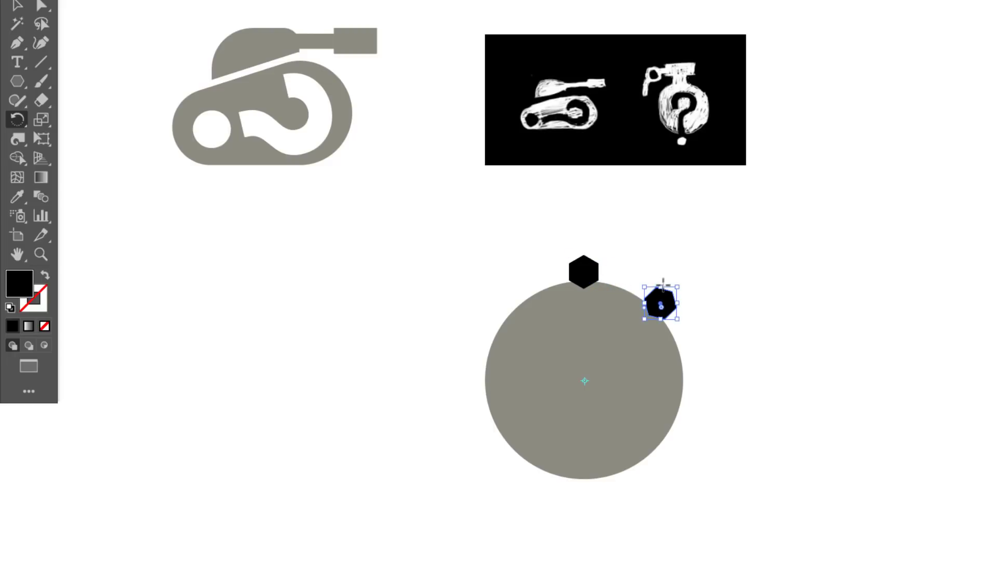
key(ctrl+d)
key(ctrl+d)
key(ctrl+d)
key(ctrl+d)
key(ctrl+d)
key(ctrl+d)
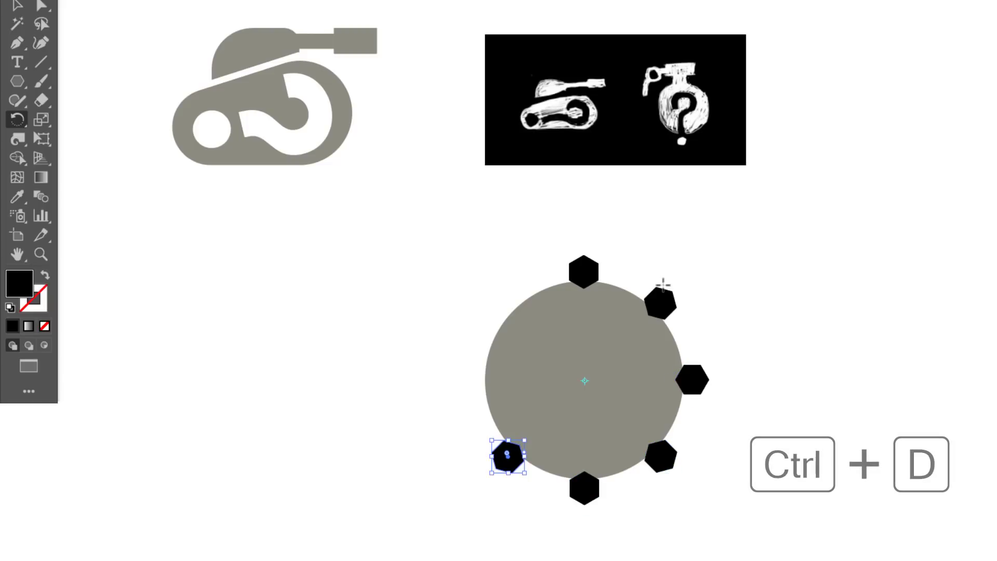
key(v)
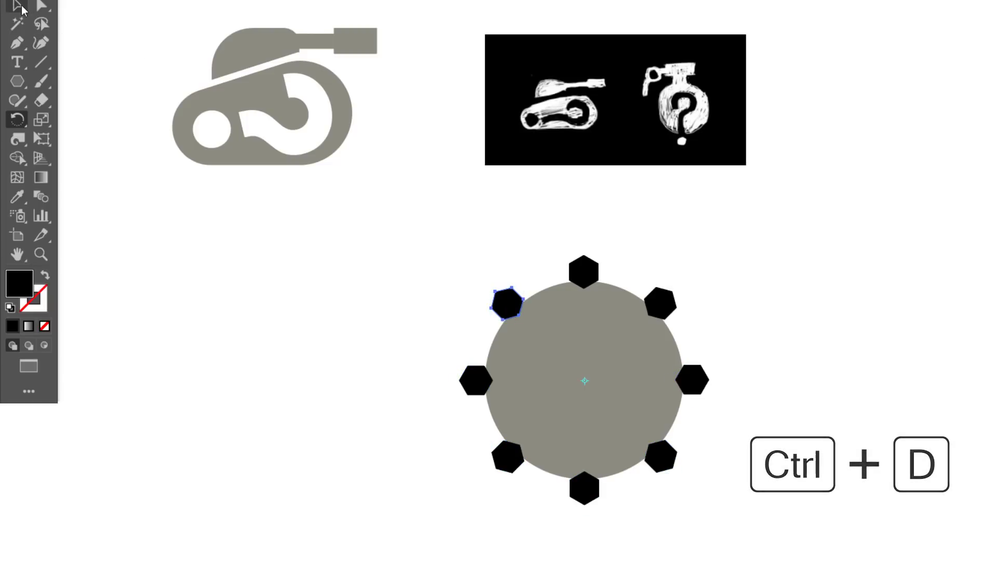
- Delete the hexagons at the very top and very bottom of the circle
click(588, 278)
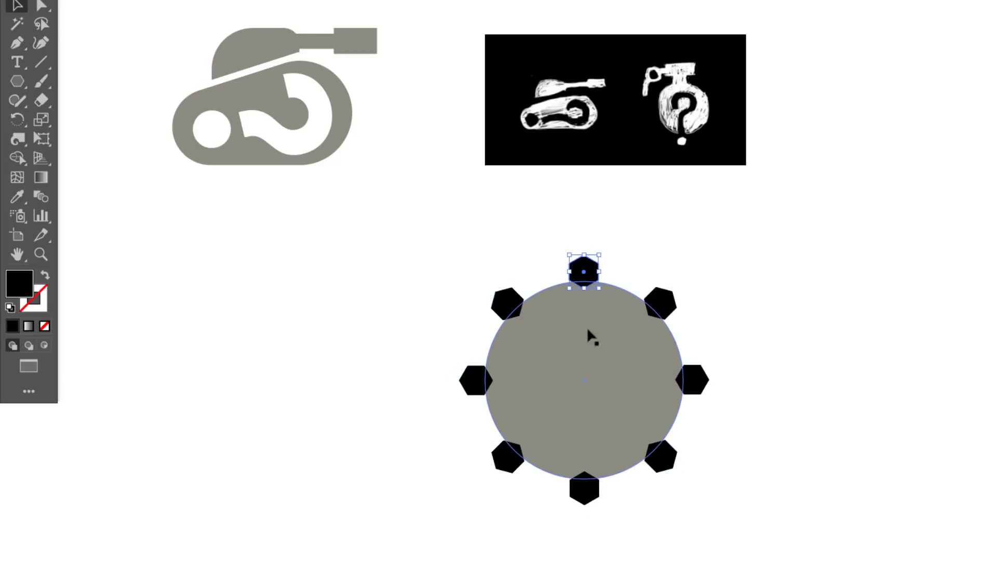
shift+click(590, 499)
key(Delete)
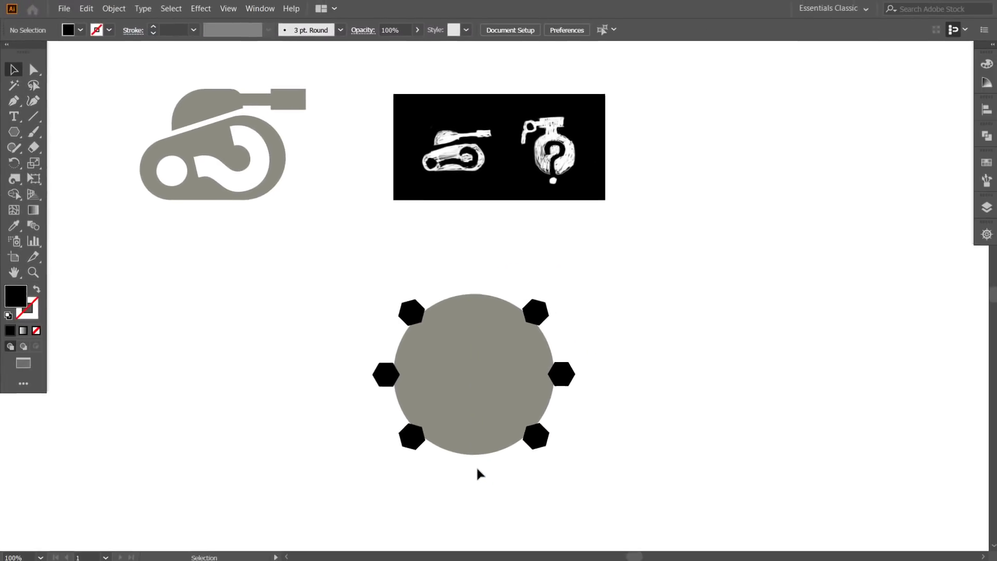
- Group the six remaining hexagons around the circle
click(612, 307)
shift+click(642, 378)
shift+click(613, 448)
shift+click(471, 449)
shift+click(442, 378)
shift+click(471, 308)
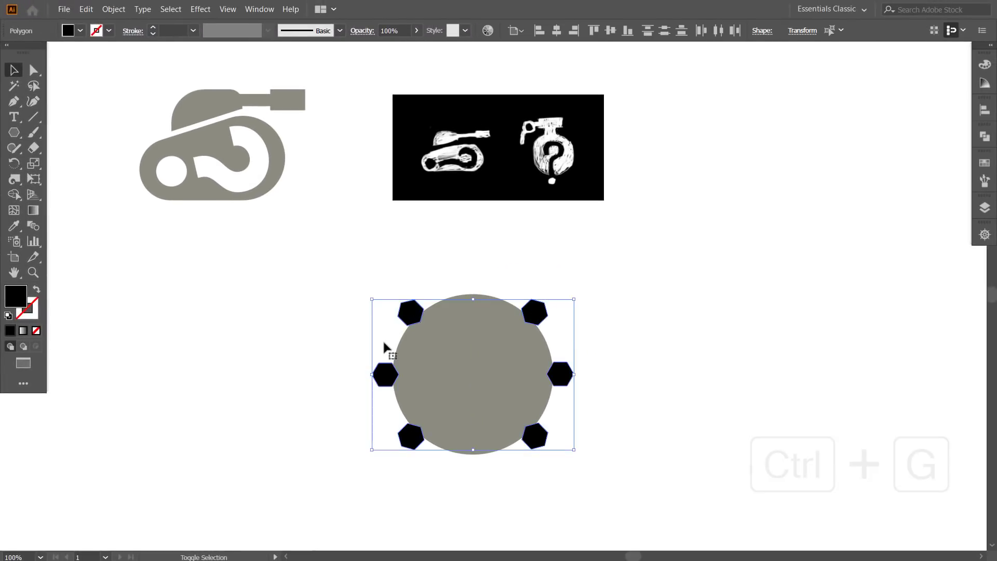
key(ctrl+g)
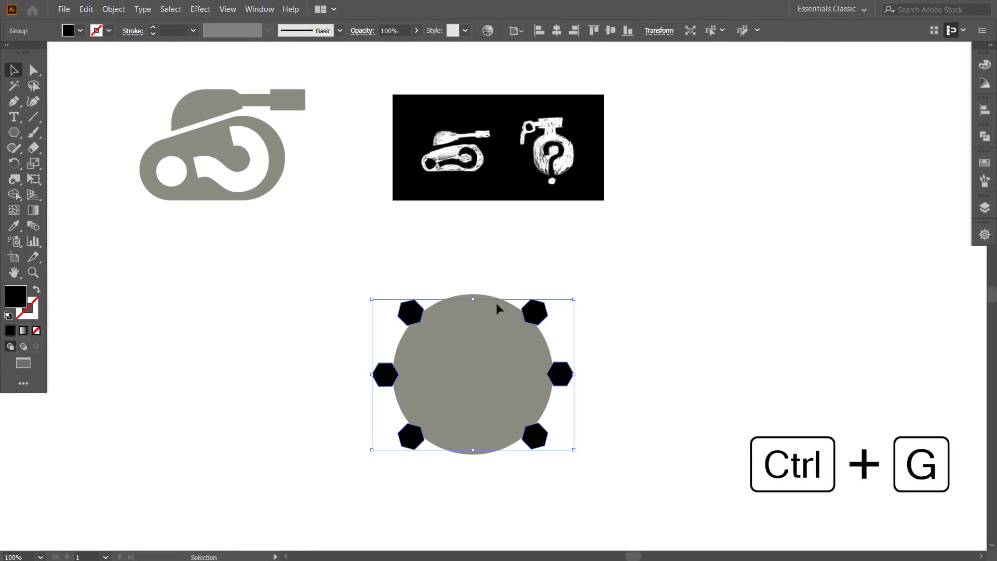
- Cut the hexagon group out of the circle with Minus Front to notch the grenade body's edge
drag(611, 265, 458, 446)
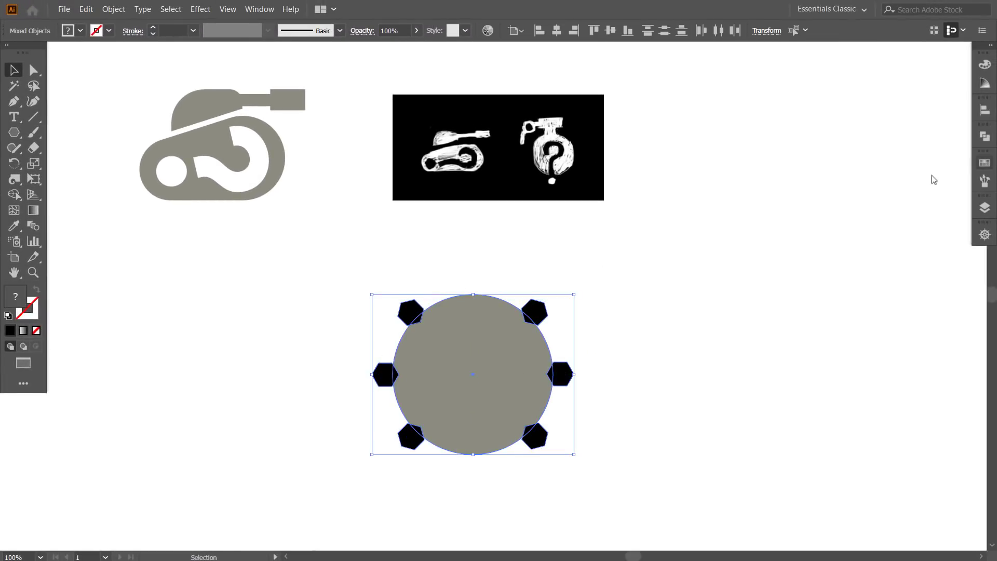
click(986, 138)
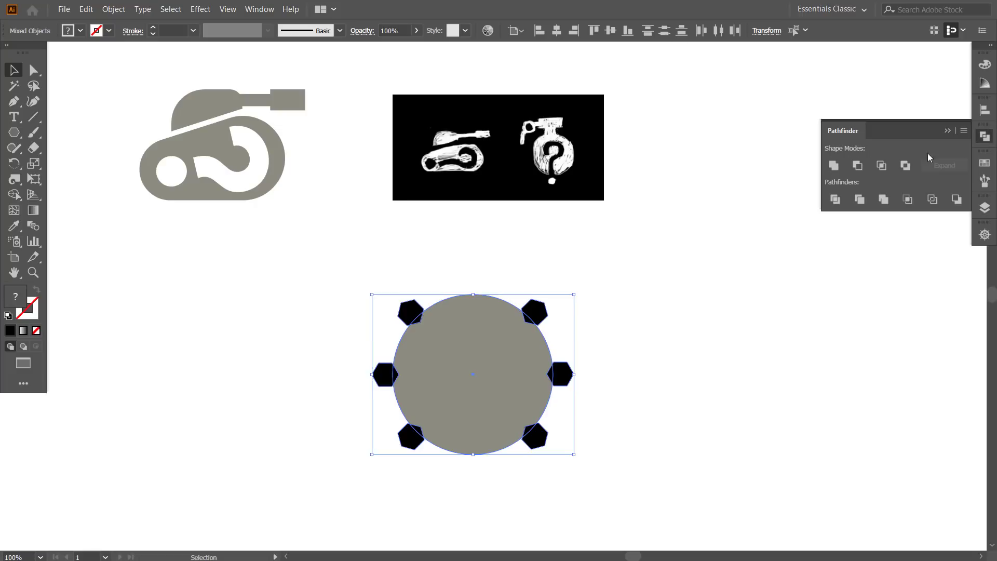
click(858, 166)
click(712, 319)
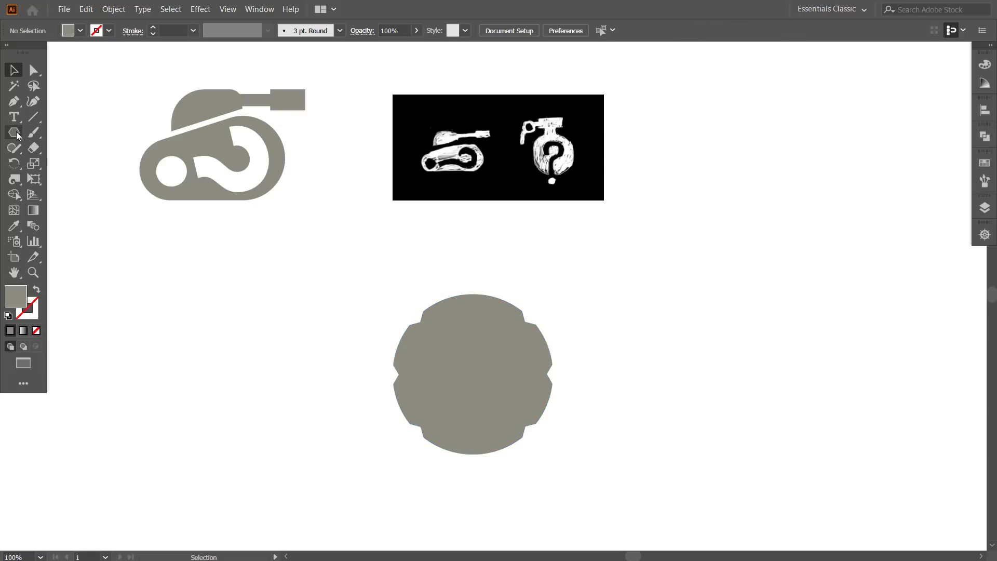
- Draw a narrow neck rectangle on top of the grenade body and a wider cap rectangle above it
drag(14, 132, 48, 136)
drag(453, 272, 483, 316)
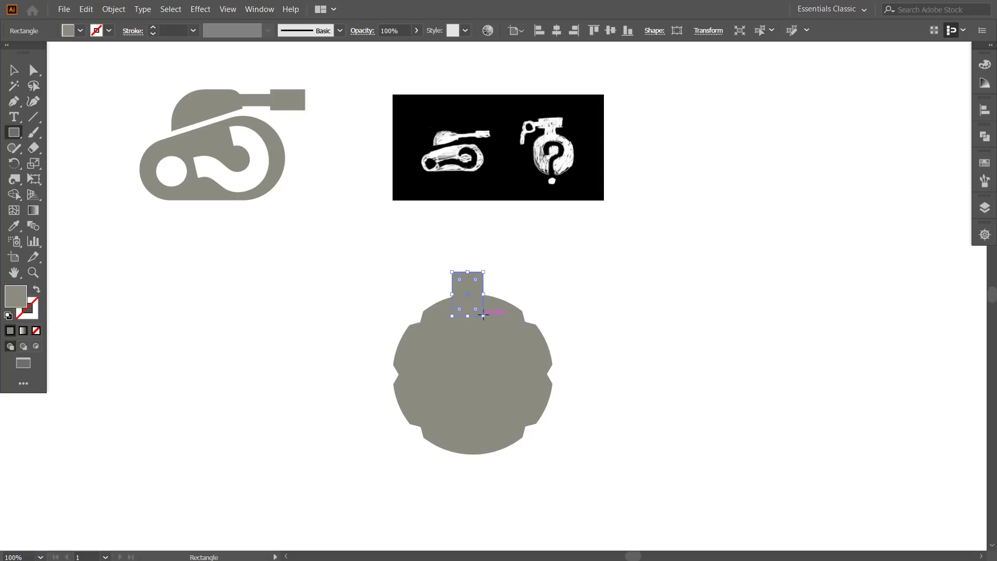
key(ctrl+shift+a)
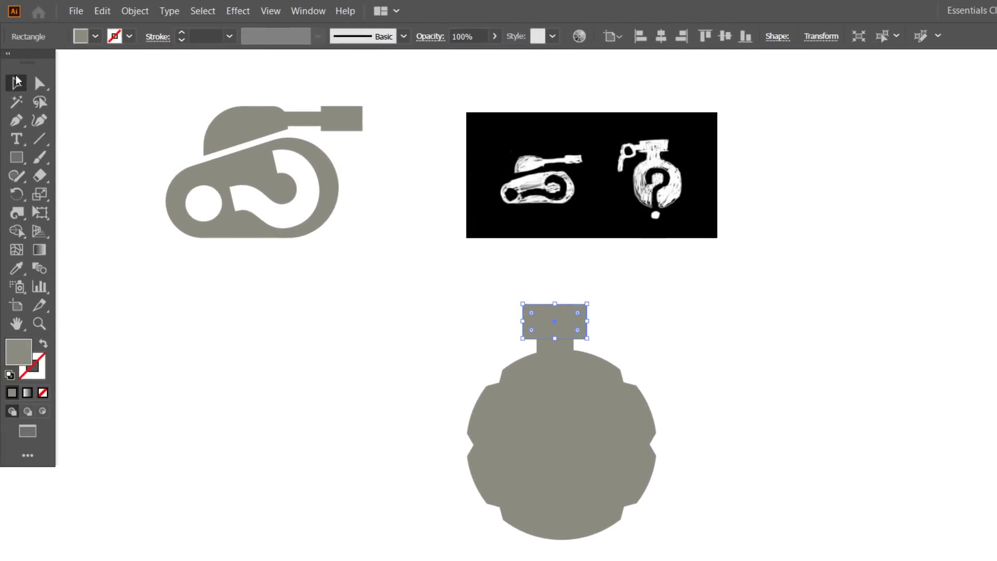
- Align the cap, neck and grenade body on their horizontal centres, using Align to Selection
drag(498, 304, 607, 419)
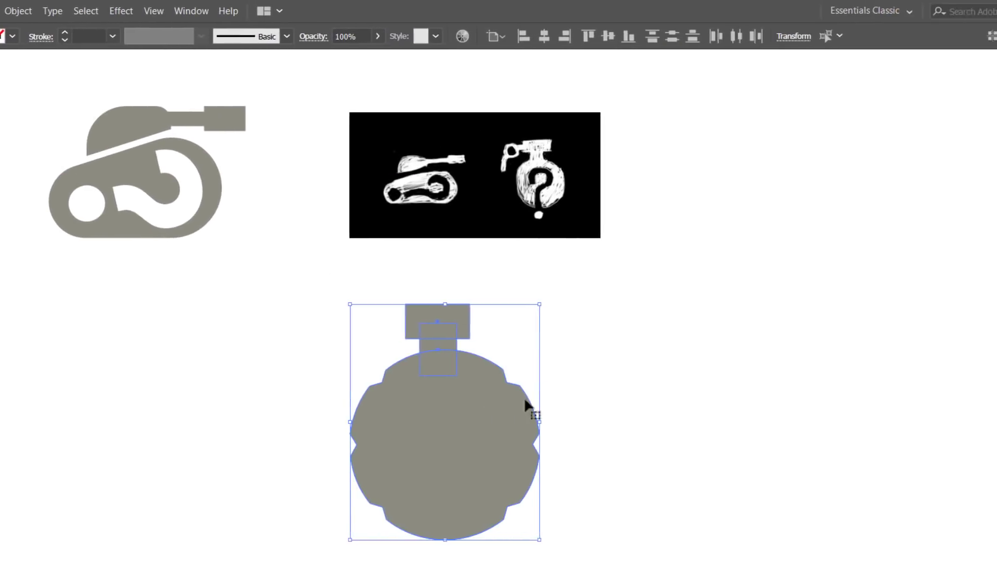
click(981, 130)
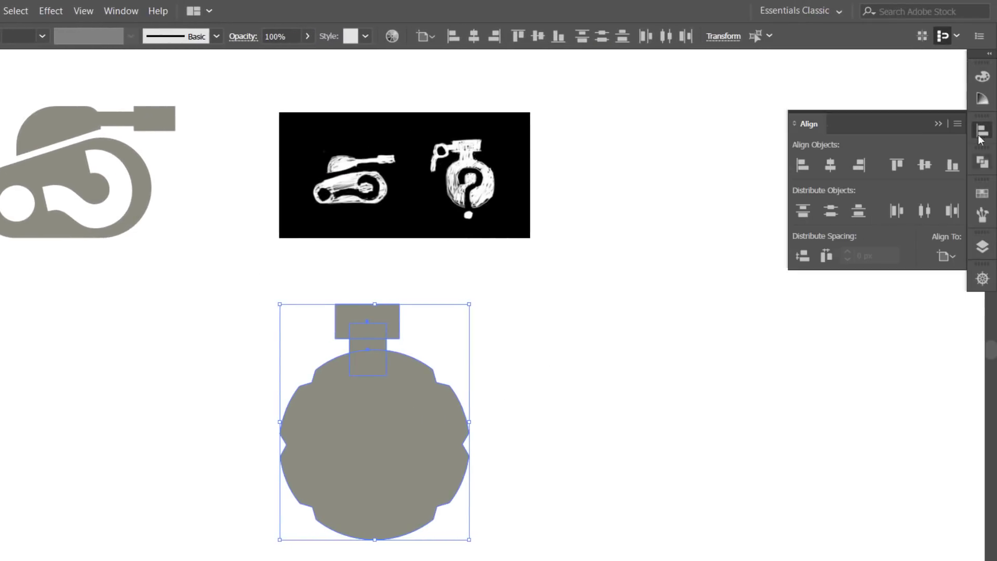
click(949, 256)
click(895, 271)
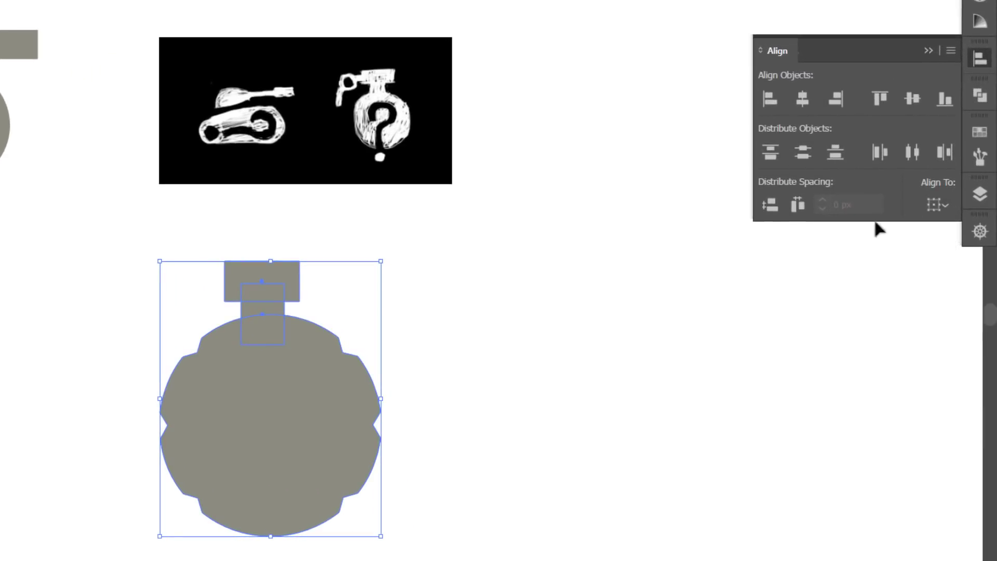
click(806, 102)
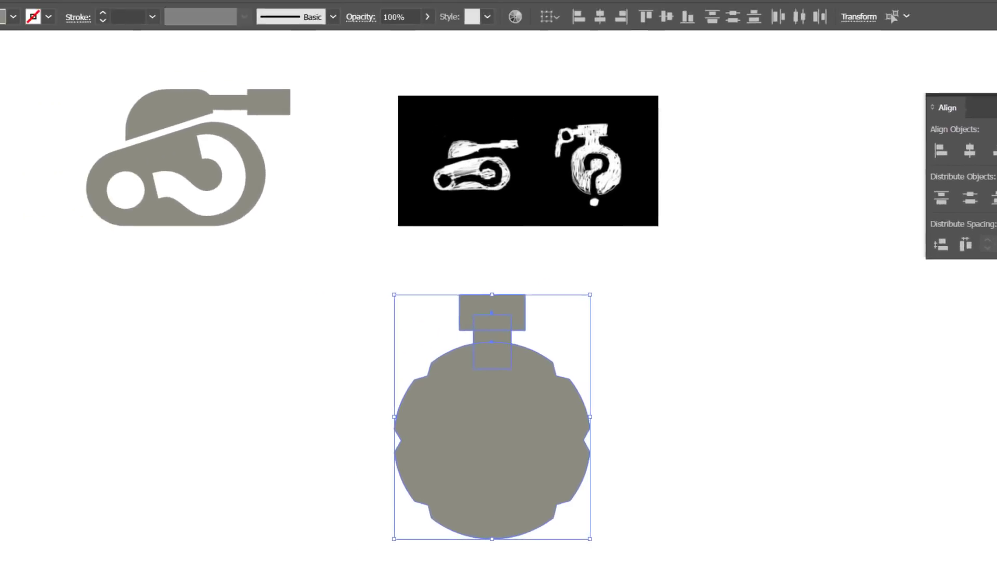
click(364, 280)
- Draw a 382 px circle centred around the grenade body and swap its grey fill to the stroke
click(19, 157)
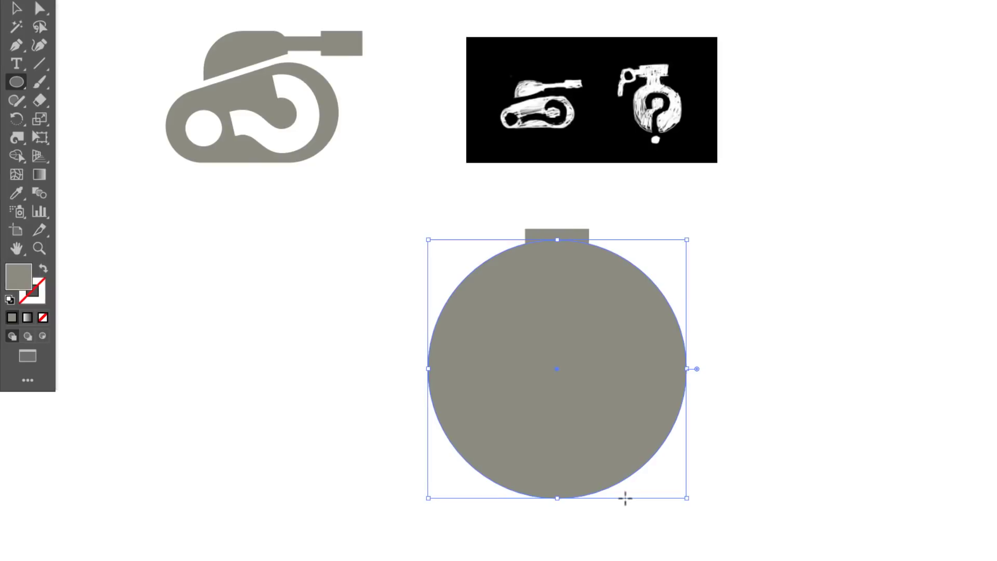
click(43, 271)
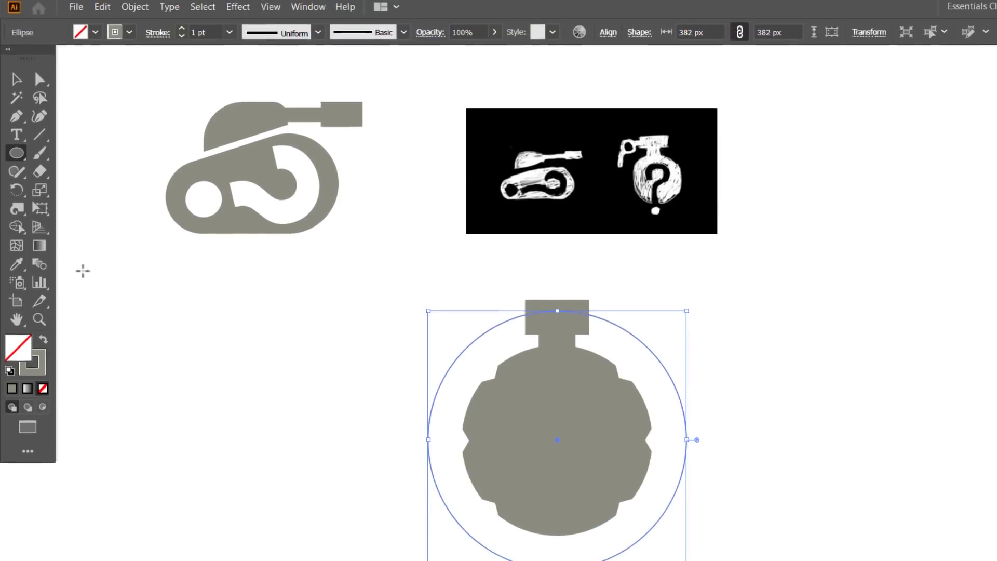
- Set the large circle's stroke to 27 pt and nudge the circle slightly down
click(230, 37)
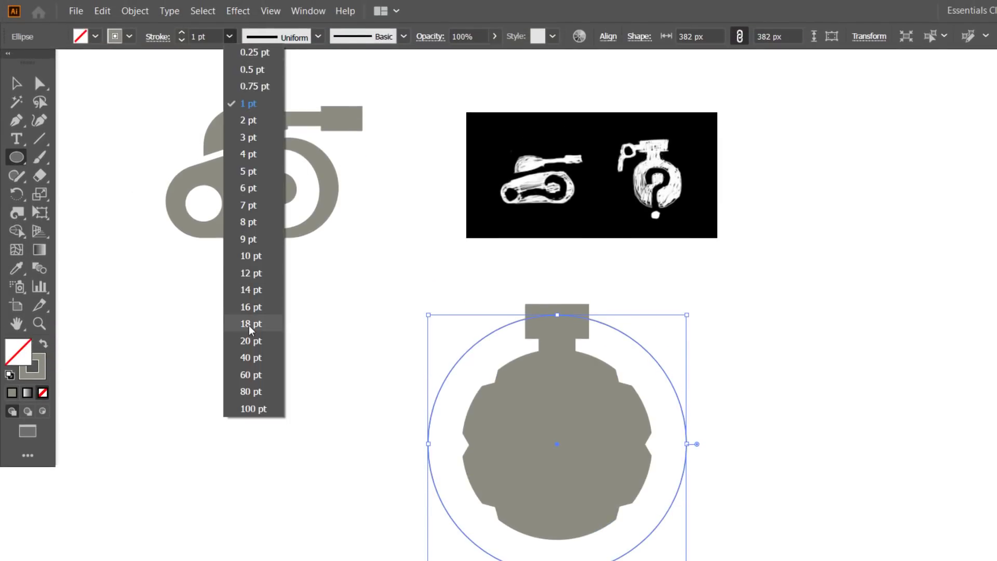
click(254, 325)
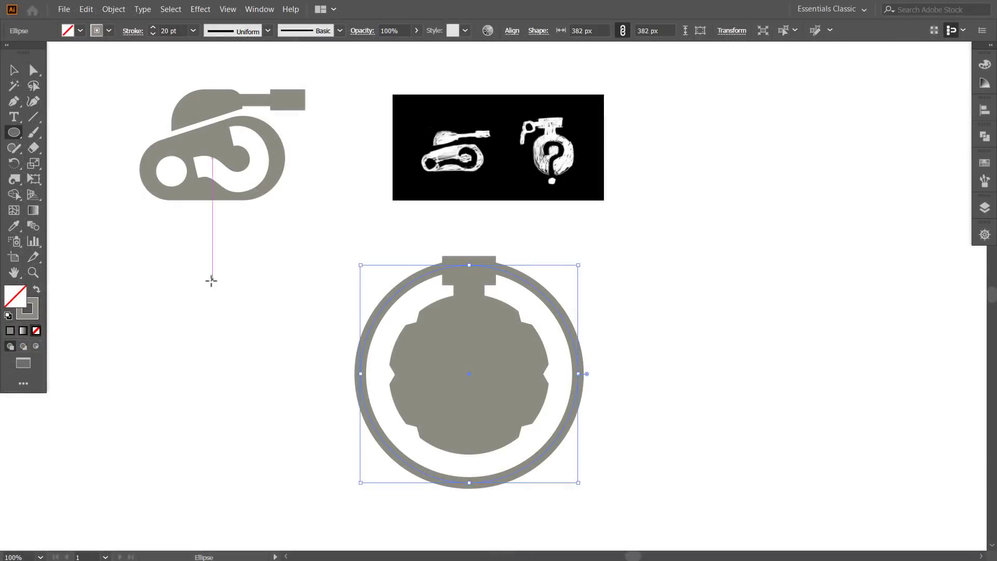
click(153, 29)
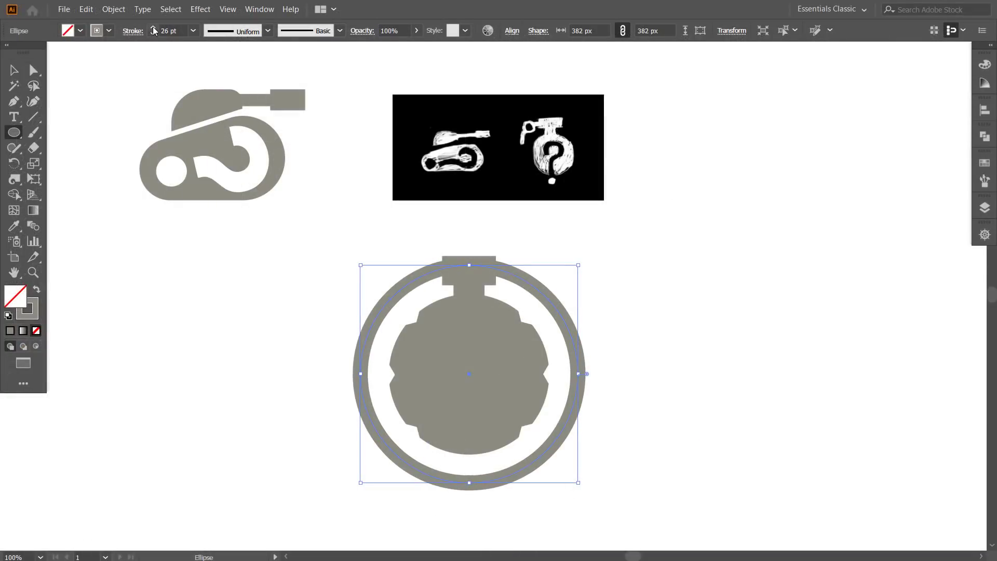
key(Down)
key(Down)
key(Down)
key(Down)
key(Down)
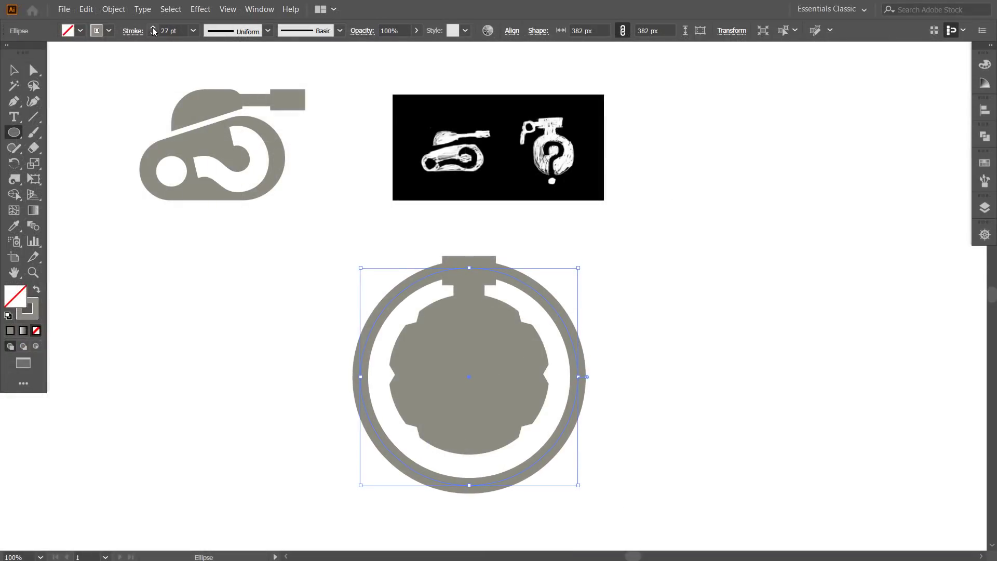
key(Down)
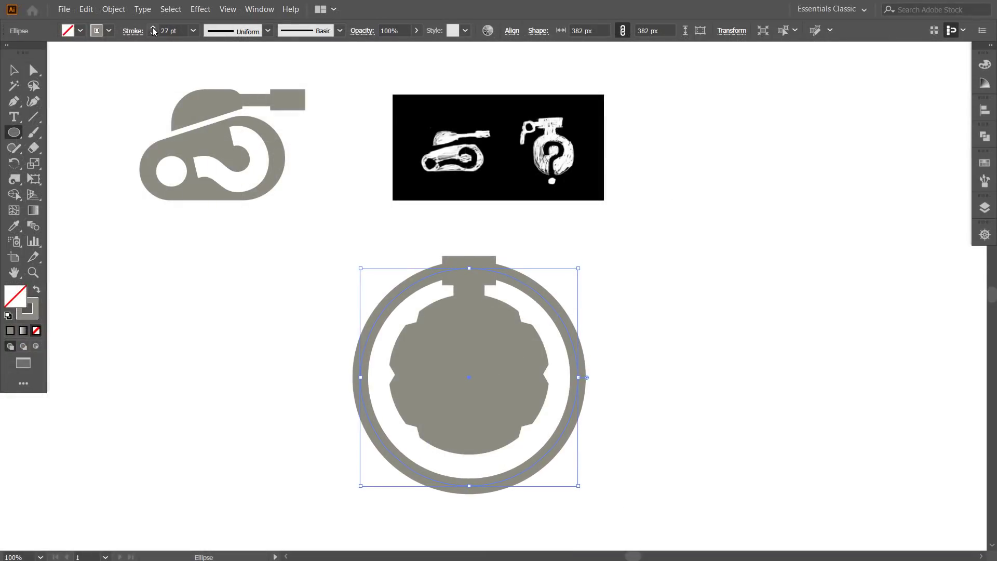
- Delete the large circle's bottom and right anchor points so only its upper-left quarter arc remains as the grenade lever
click(33, 71)
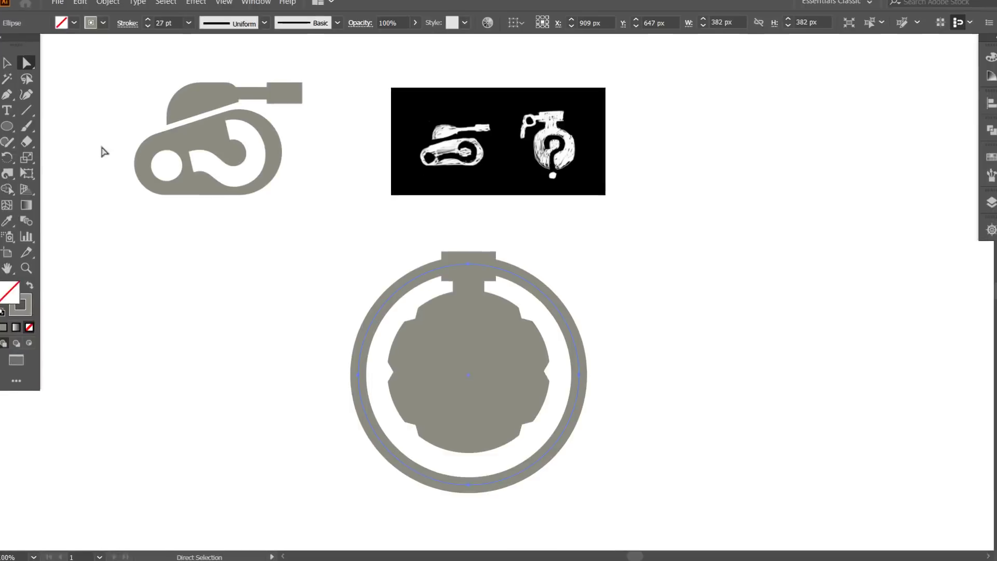
drag(449, 515, 491, 471)
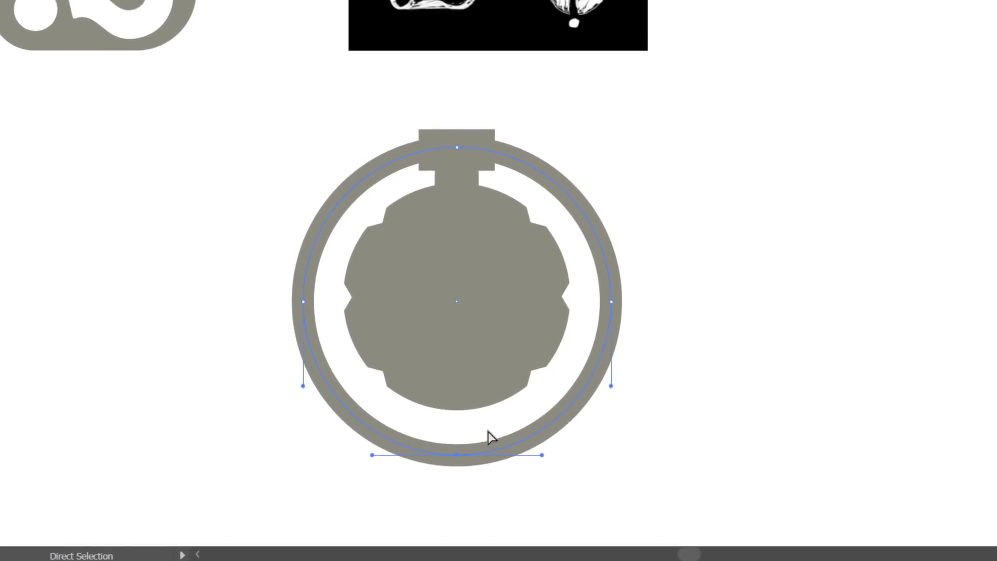
key(Delete)
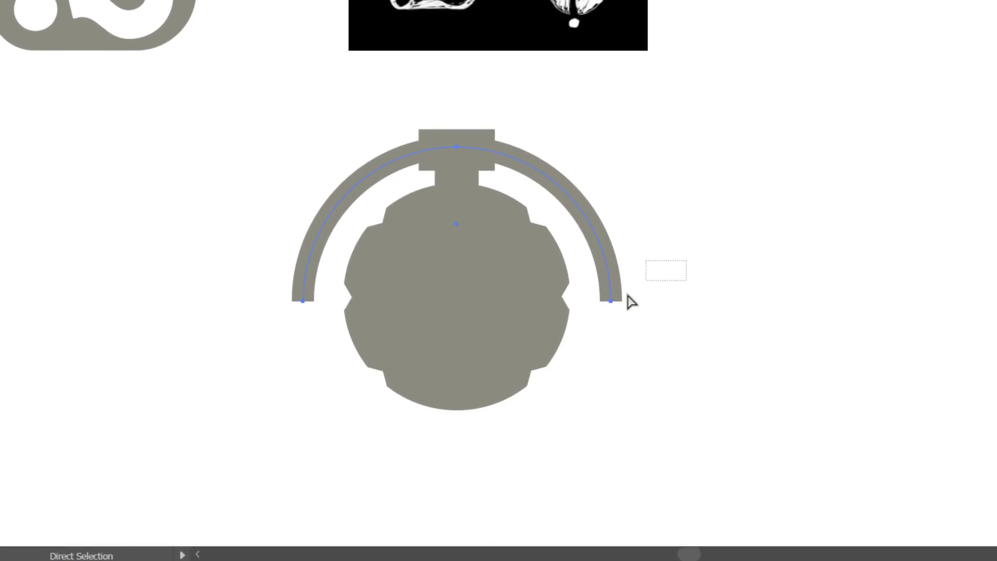
drag(588, 332, 589, 332)
key(Delete)
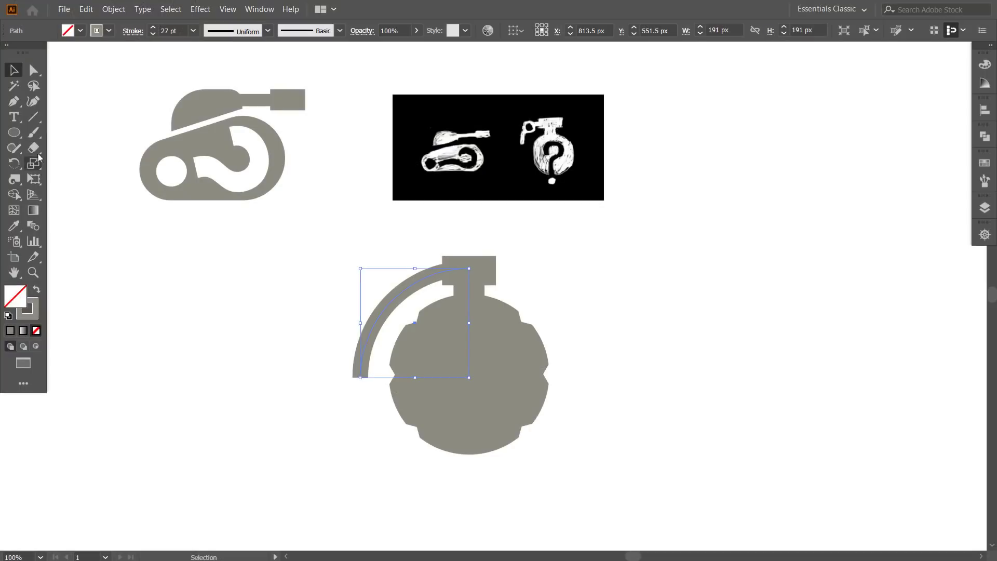
- Erase the lower end of the lever arc and expand the arc's stroke into a filled shape
click(38, 154)
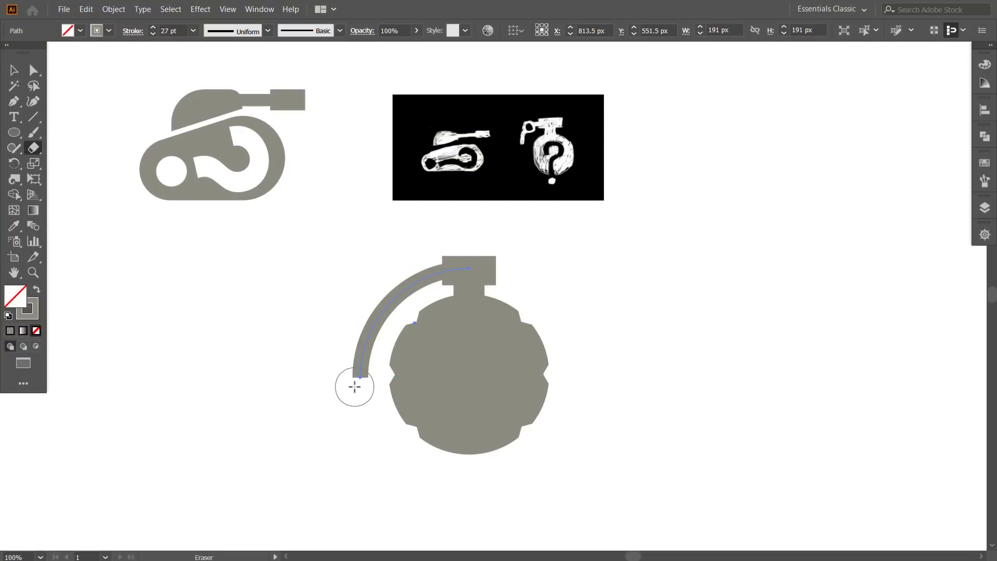
drag(352, 385, 358, 340)
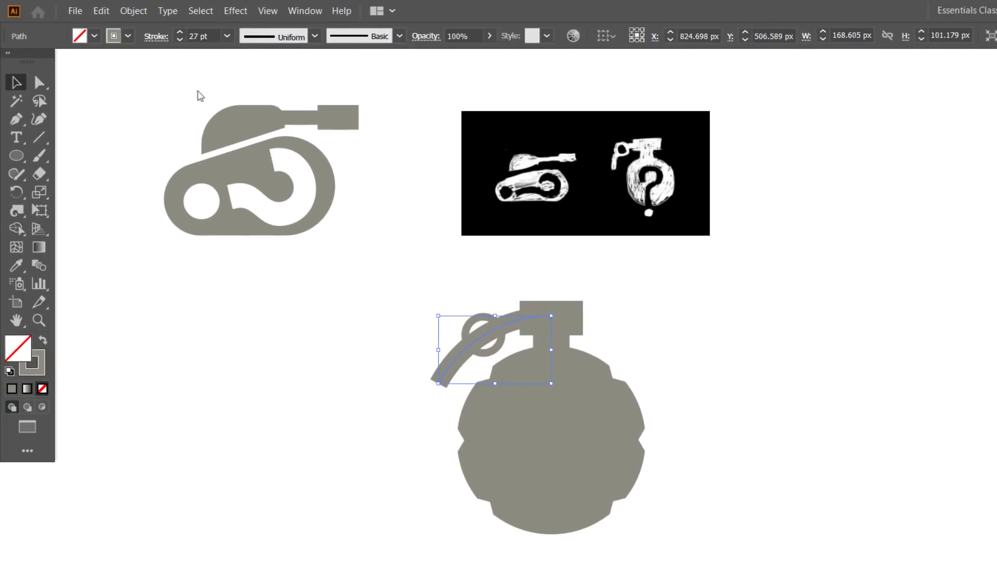
click(131, 11)
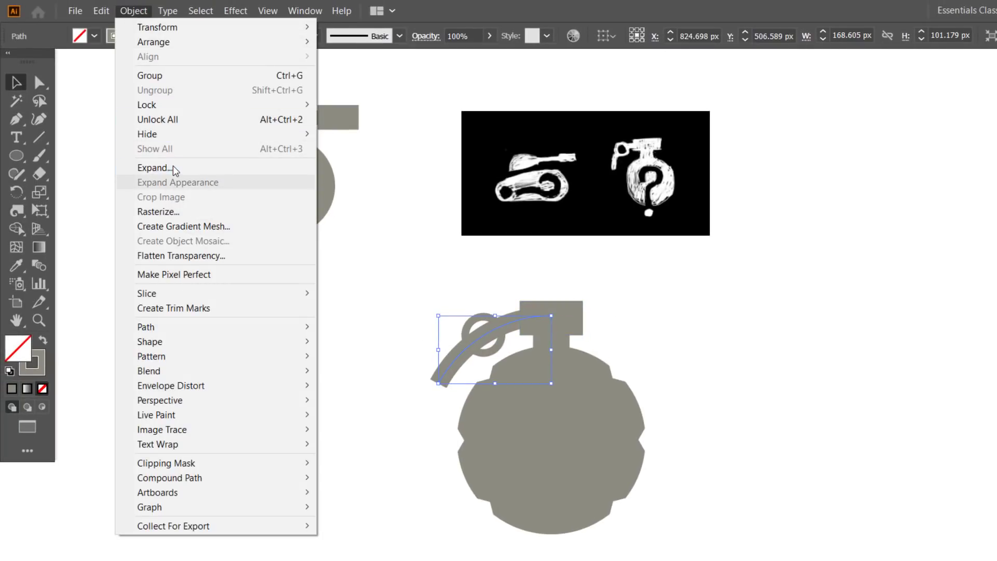
click(156, 168)
click(551, 406)
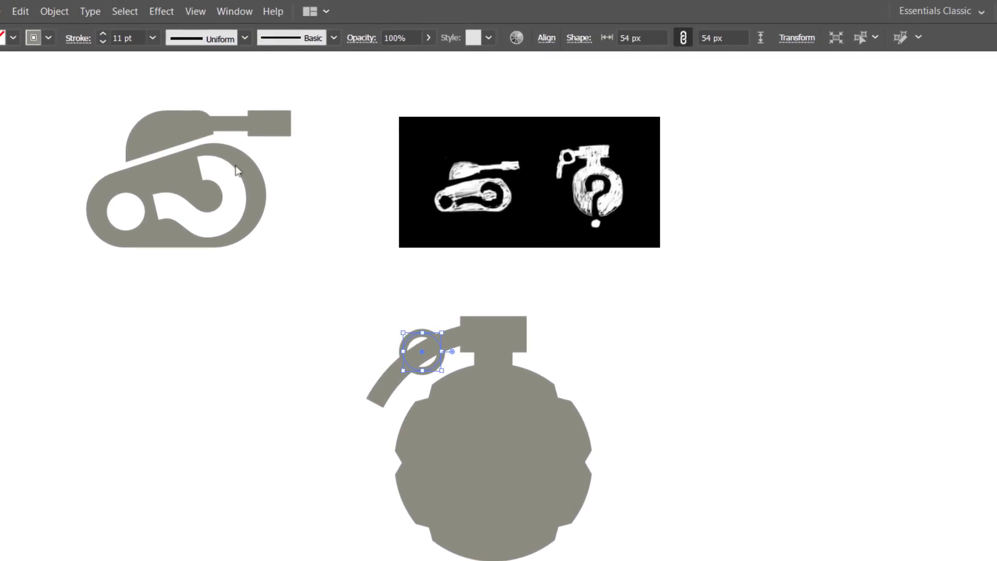
- Thicken the stroke of the 54 px ring on the lever and expand the ring into a shape
click(102, 33)
click(102, 33)
click(102, 33)
click(102, 33)
click(102, 33)
click(102, 34)
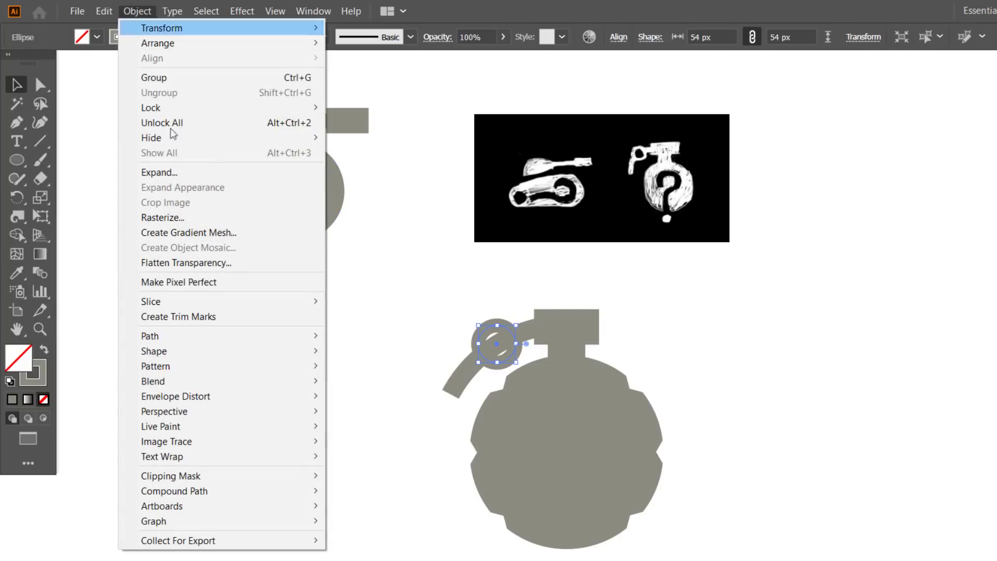
click(177, 172)
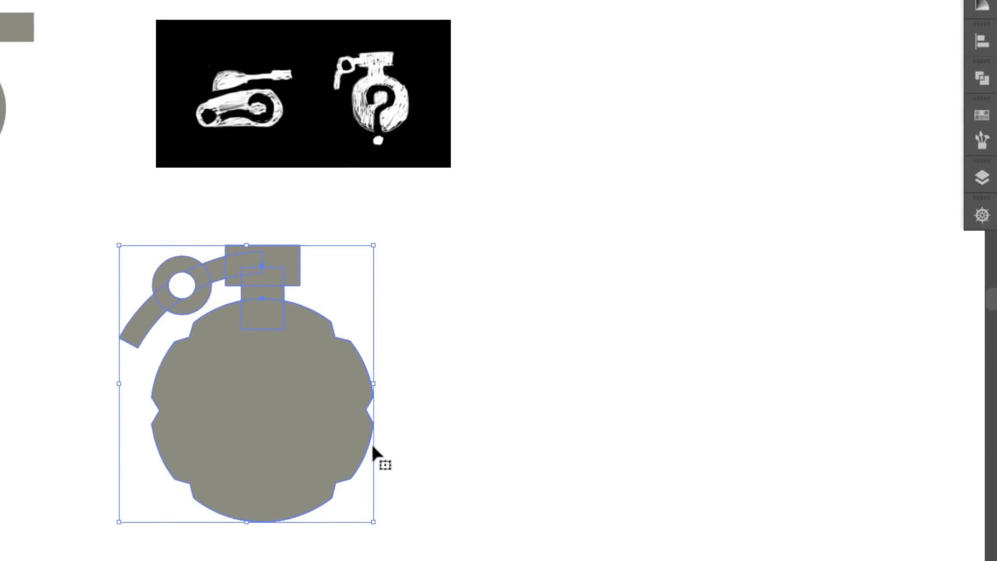
- Unite the lever, ring, cap, neck and grenade body into one shape with Pathfinder
click(976, 78)
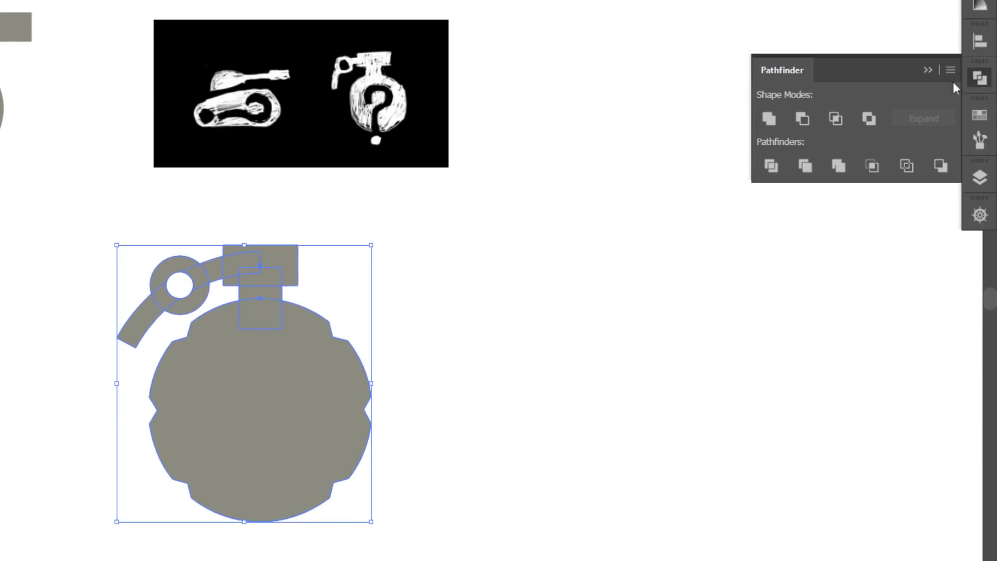
click(767, 120)
click(554, 252)
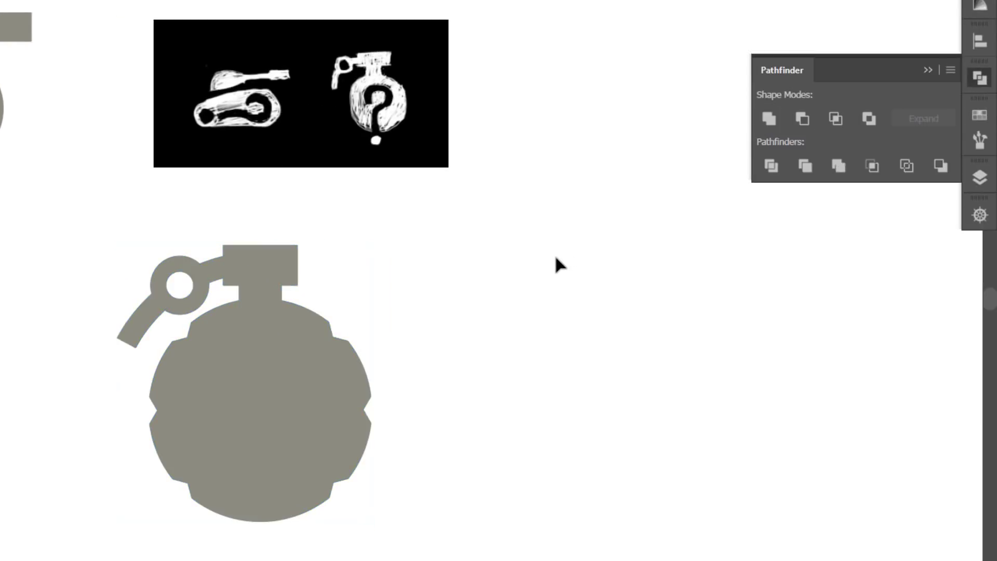
click(928, 71)
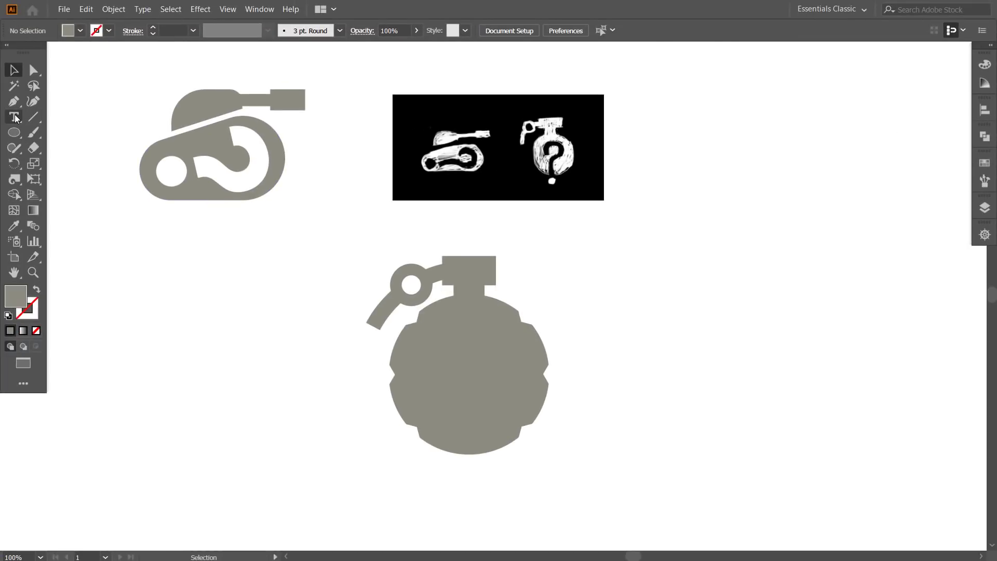
- Add a large bold question mark over the grenade body and colour it white
click(16, 118)
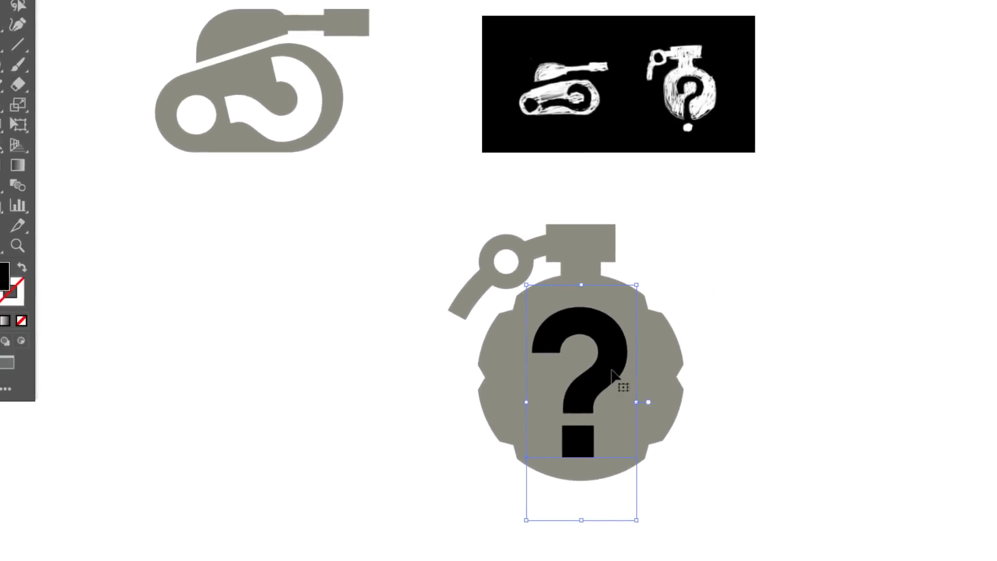
click(16, 195)
click(189, 251)
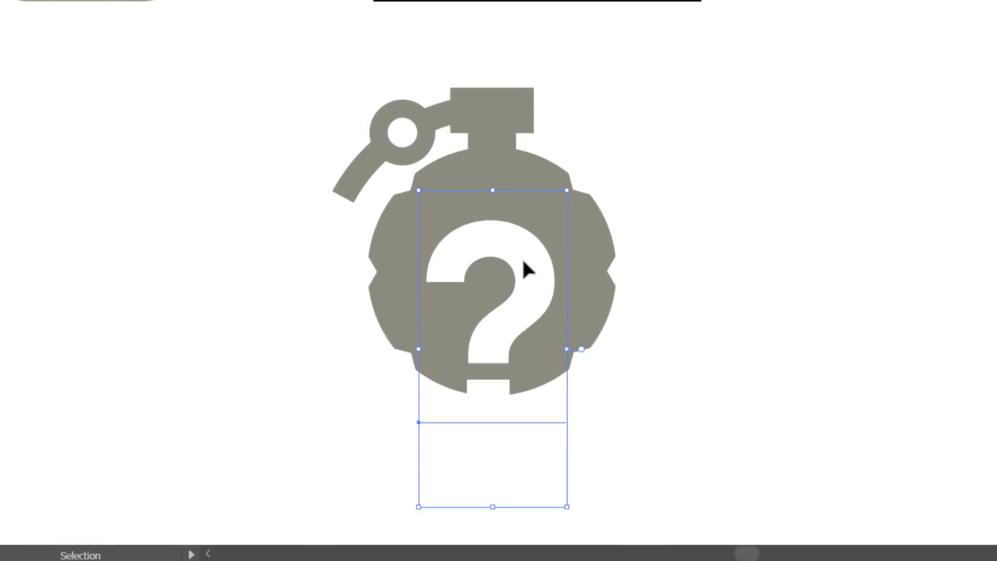
- Convert the question mark to outlines, then ungroup it and release its compound path to separate the dot from the hook
right_click(496, 393)
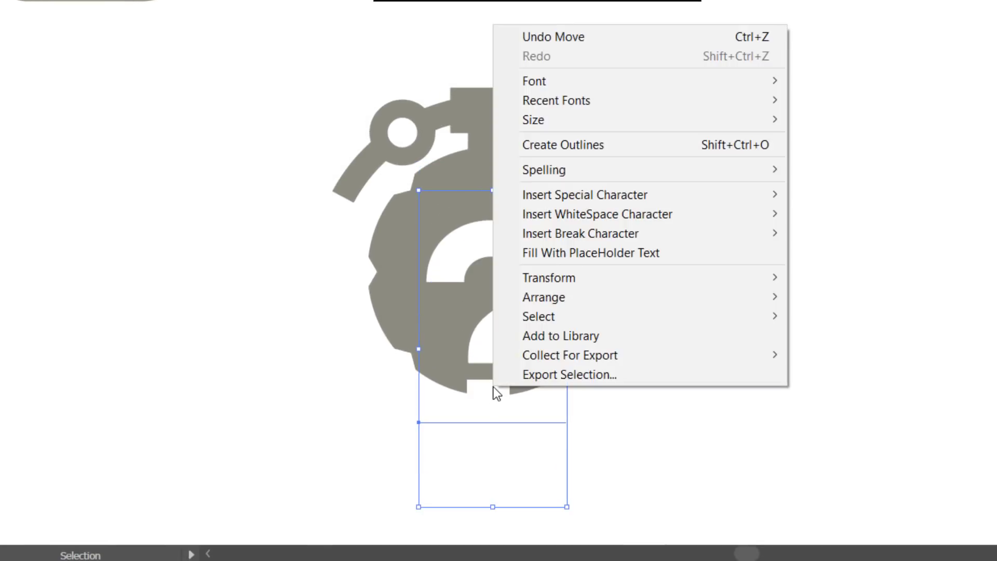
click(565, 148)
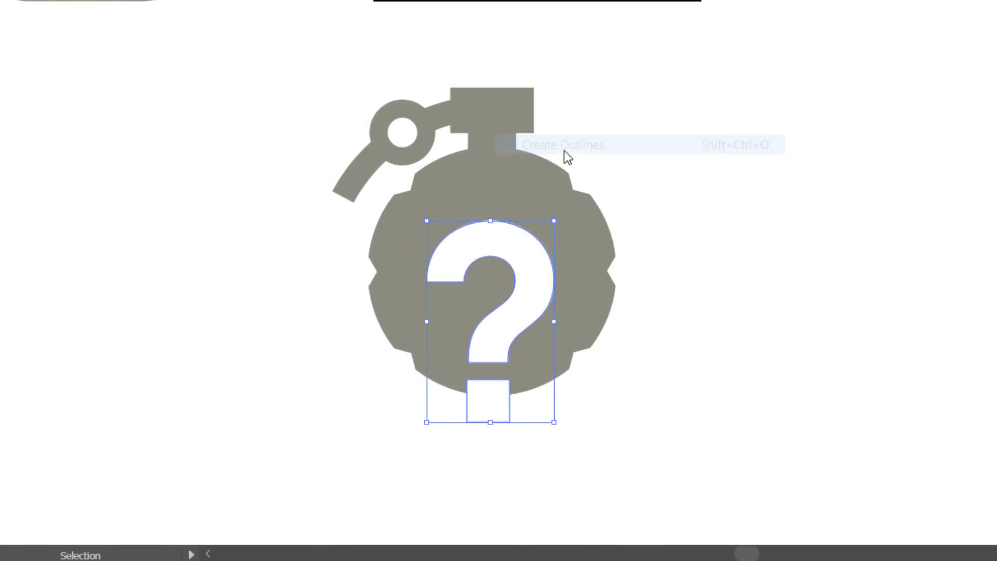
right_click(523, 313)
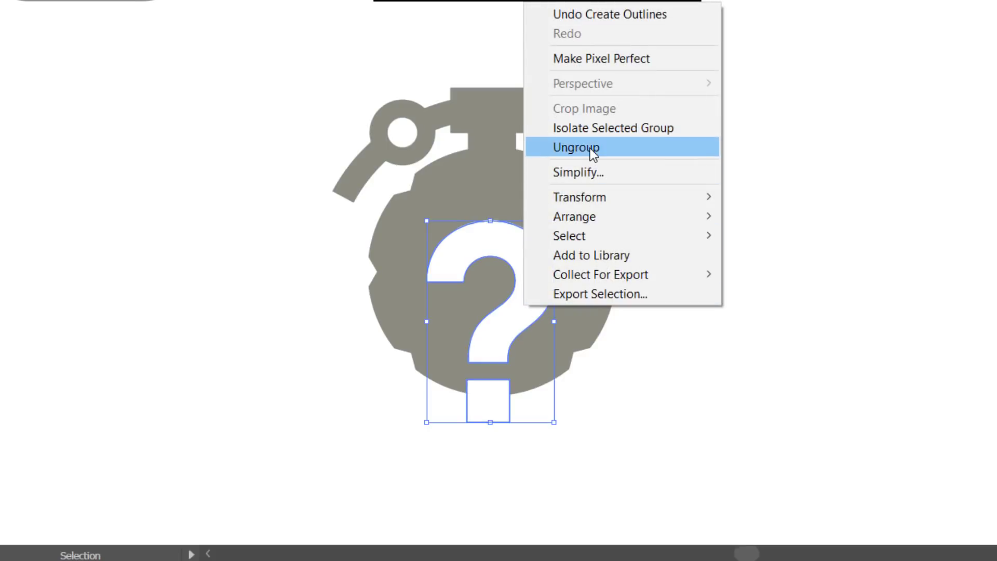
click(566, 148)
right_click(488, 410)
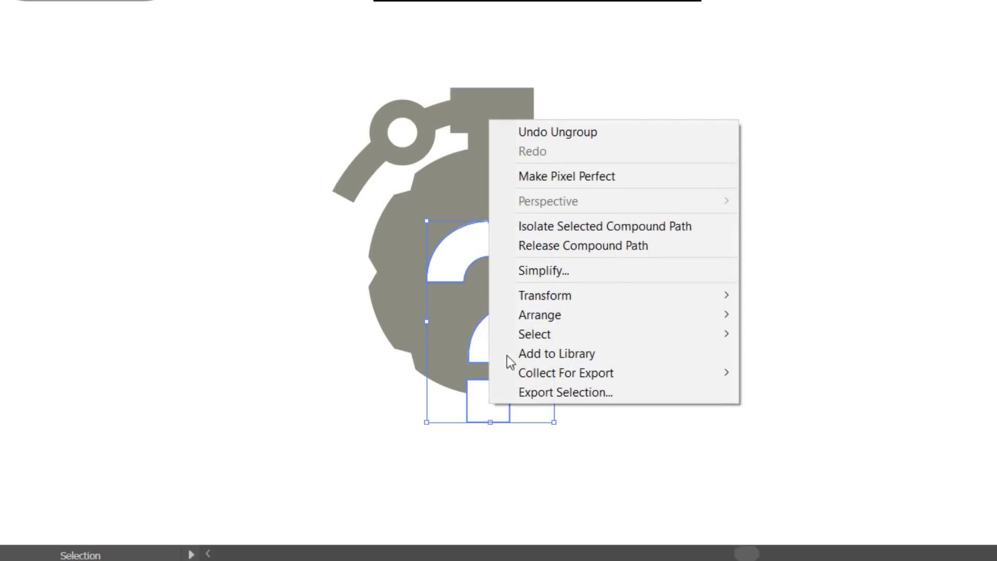
click(544, 251)
click(650, 367)
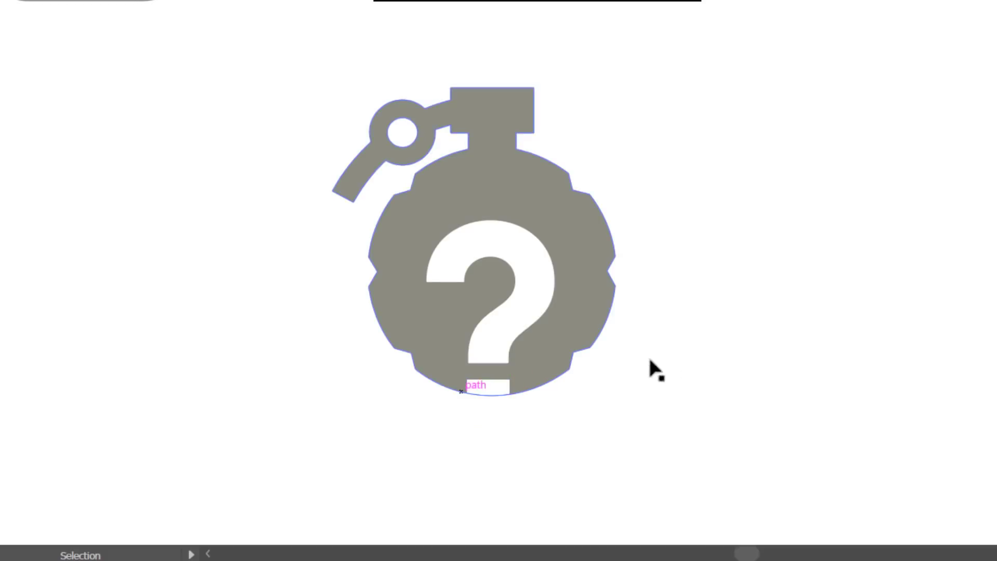
- Move the question mark's dot below the grenade in the grenade's grey and select the stem's lower end for editing
drag(487, 404, 486, 431)
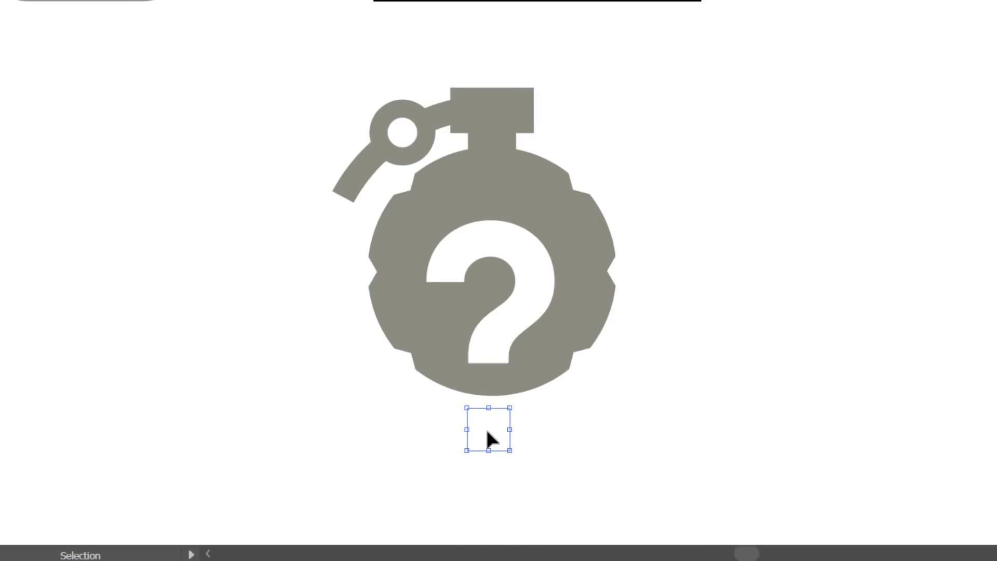
key(i)
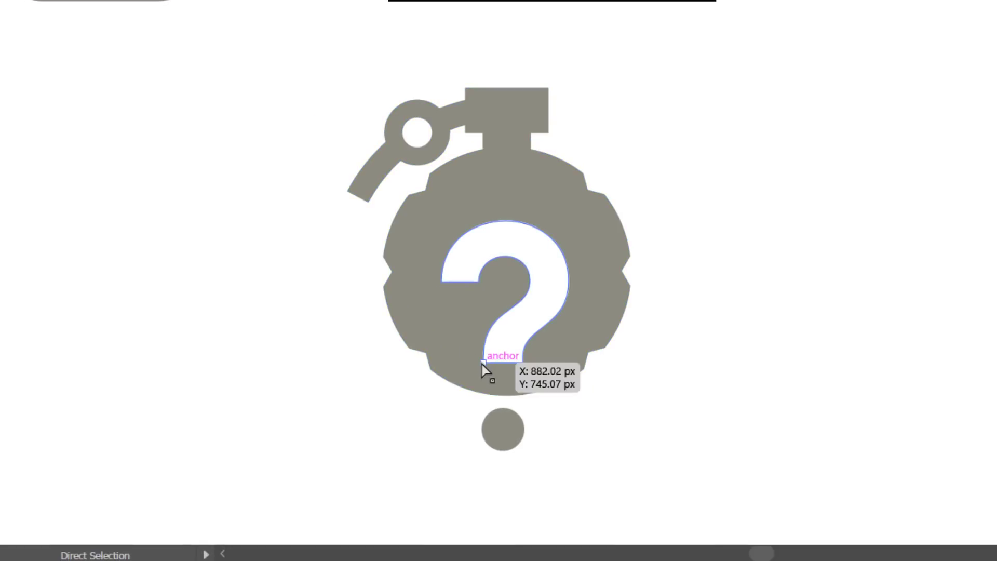
click(522, 362)
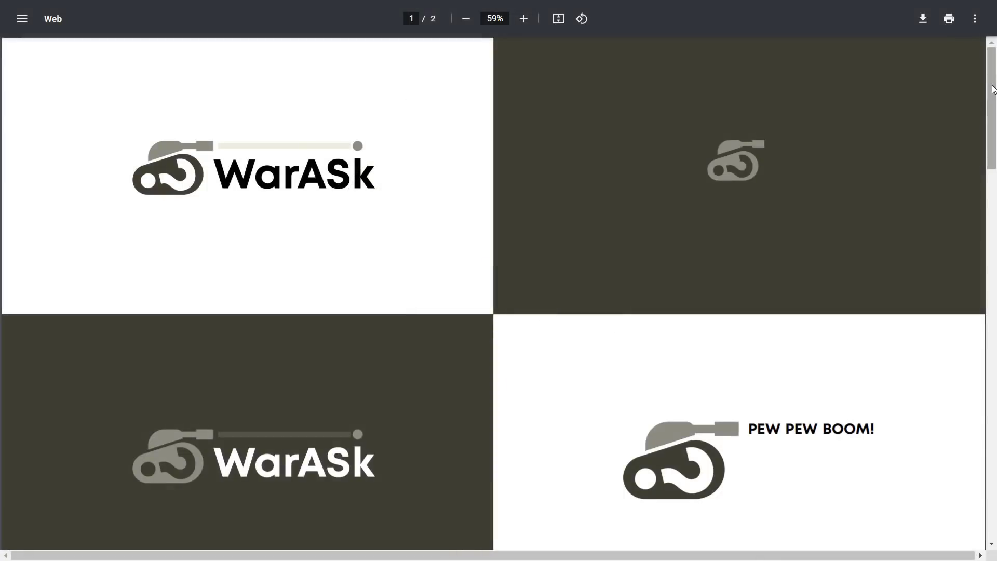
- Look through the two-page WarASk logo presentation PDF down to the clipboard and business card mockup
drag(993, 90, 994, 428)
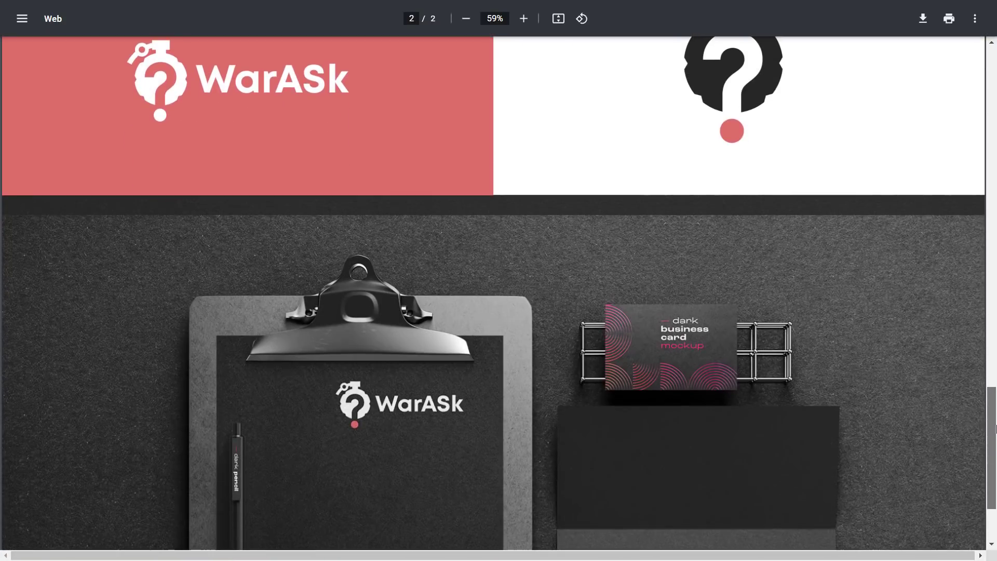